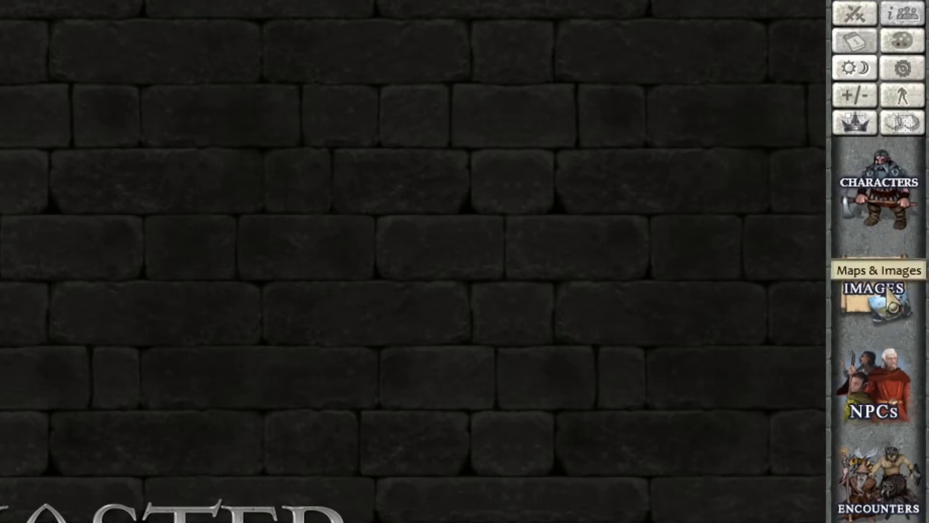
Step: Open the campaign's maps and images list and inspect which groups it offers
left_click(871, 281)
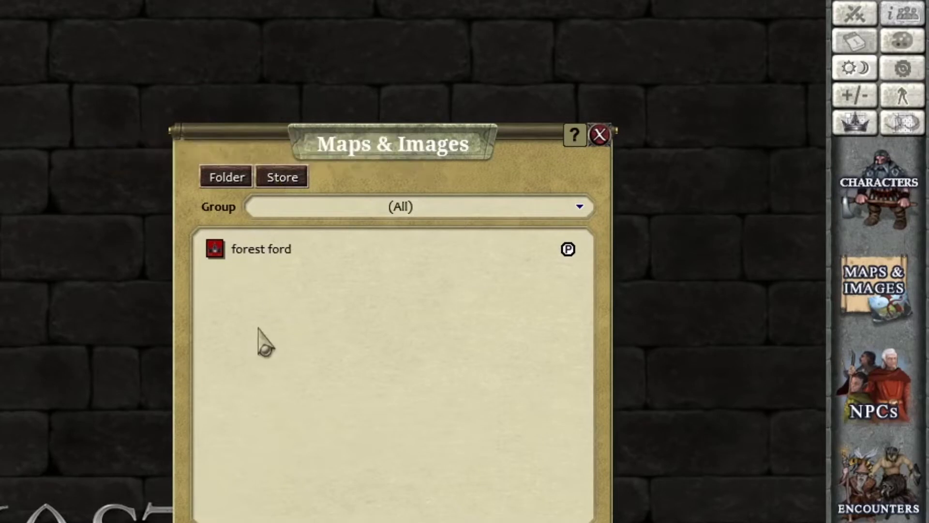
left_click(579, 208)
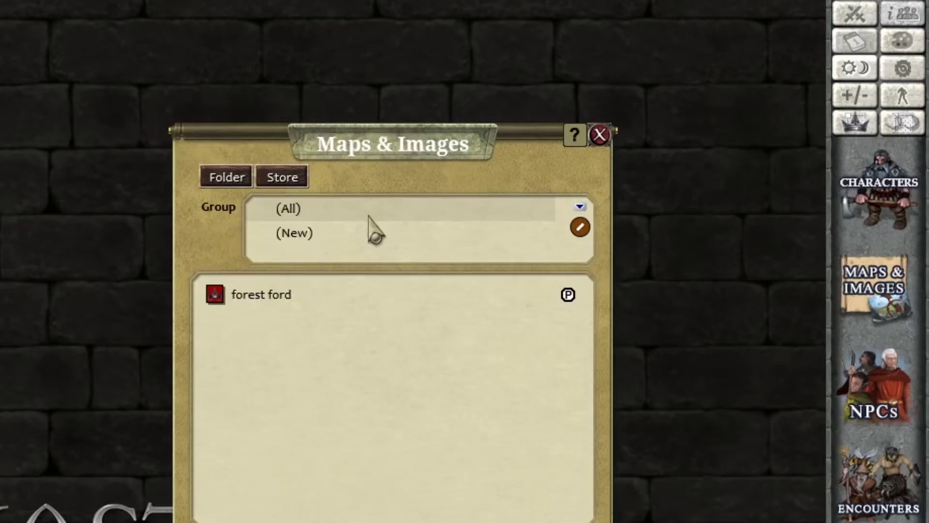
left_click(580, 208)
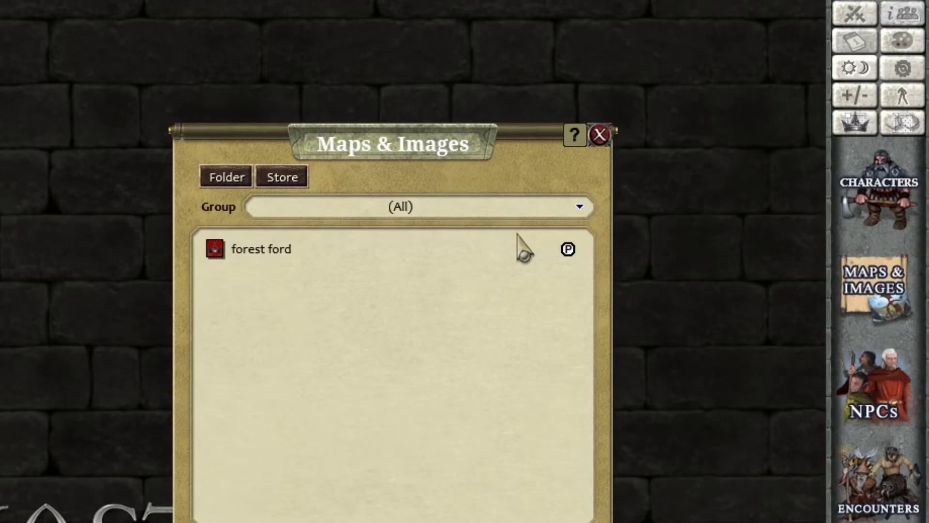
left_click(580, 208)
left_click(580, 209)
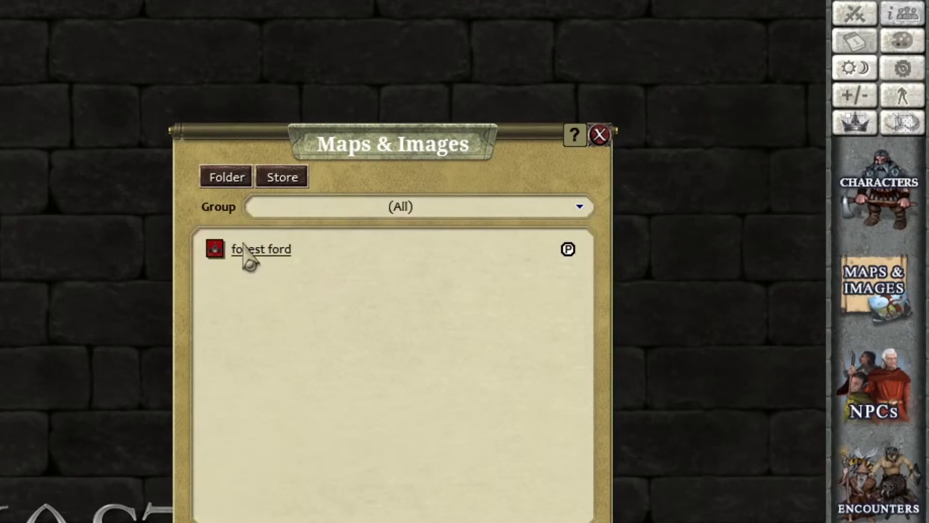
Step: Open the campaign's images folder and add the tomb secret pool image file to it
left_click(225, 177)
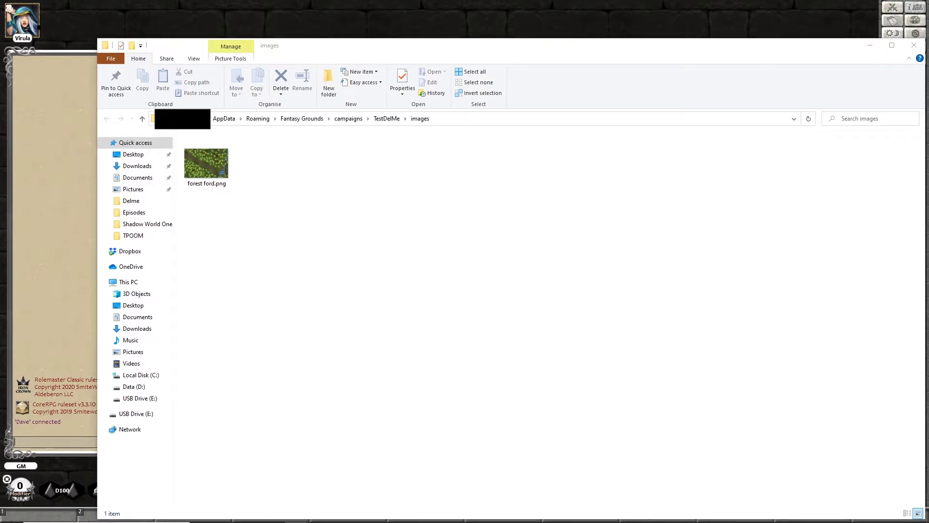
key("ctrl+c")
left_click_drag(919, 203, 334, 207)
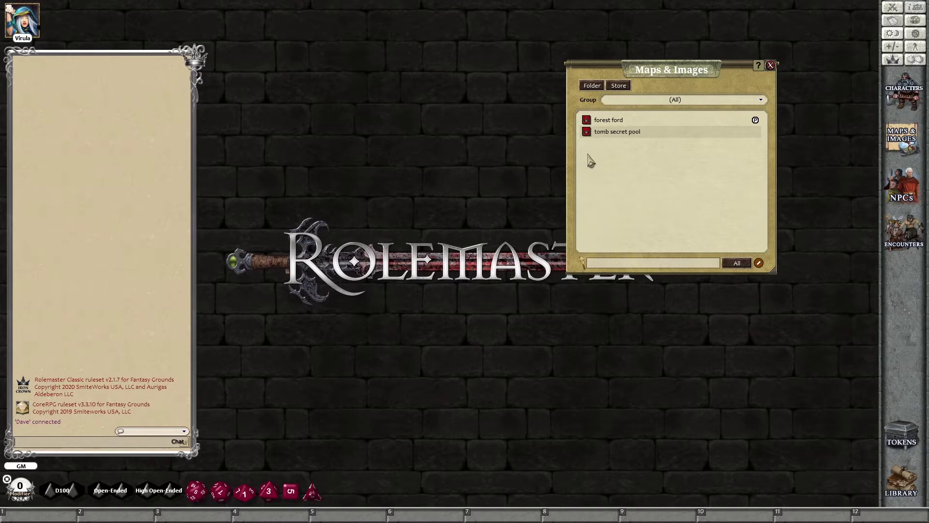
Step: Open the tomb secret pool map and bring up the Combat Tracker
left_click(611, 132)
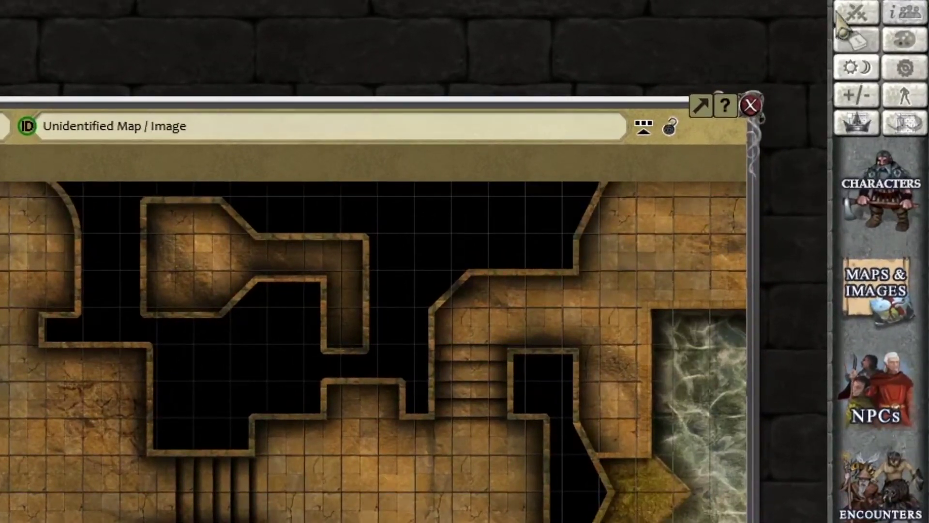
left_click(841, 14)
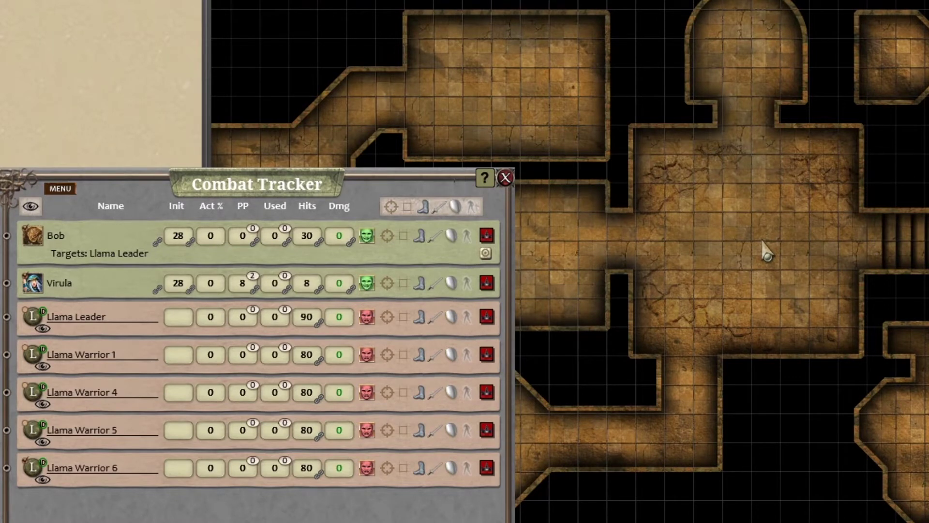
Step: Set a square grid on the tomb secret pool map, matching one printed floor square in the central room
scroll(767, 252, "up", 5)
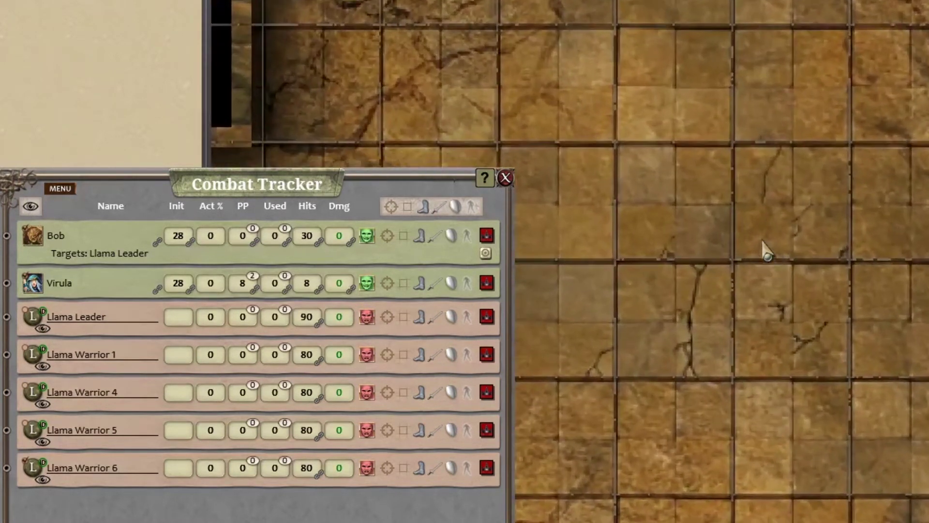
left_click(803, 249)
right_click(801, 239)
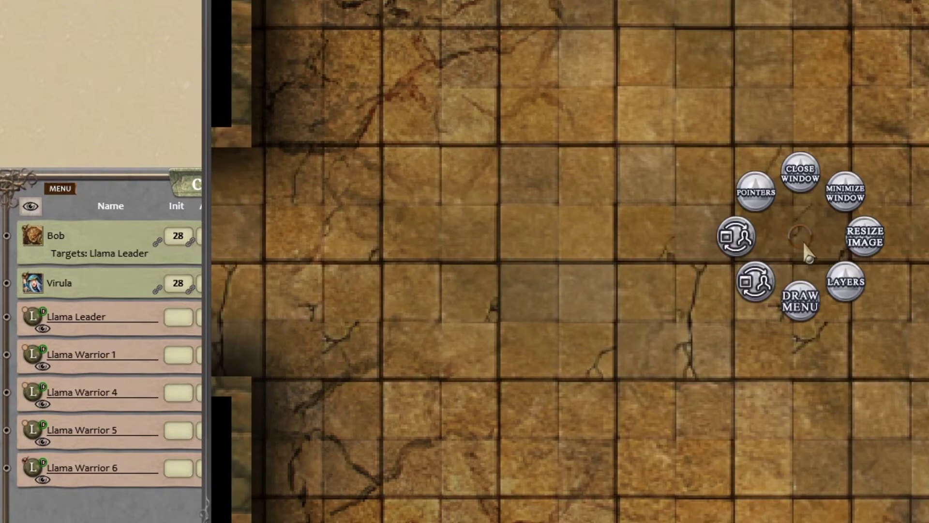
left_click(845, 282)
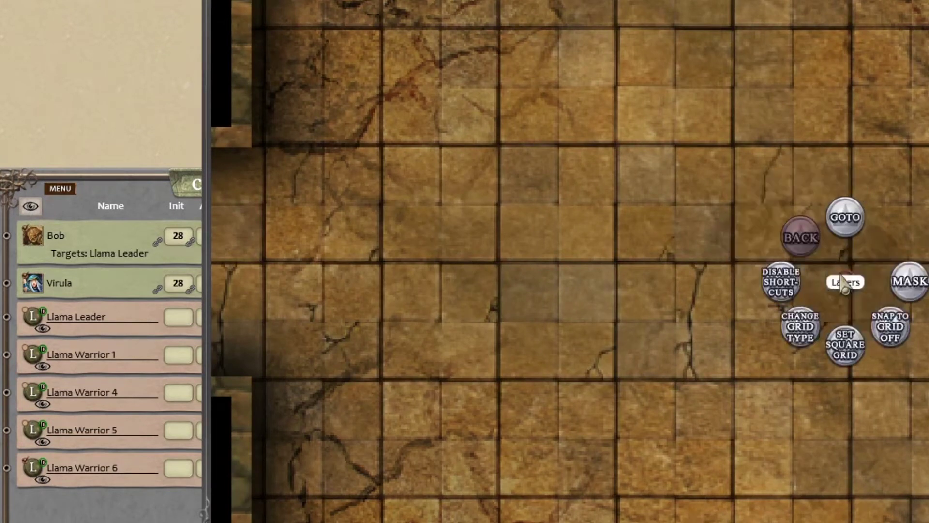
left_click(843, 355)
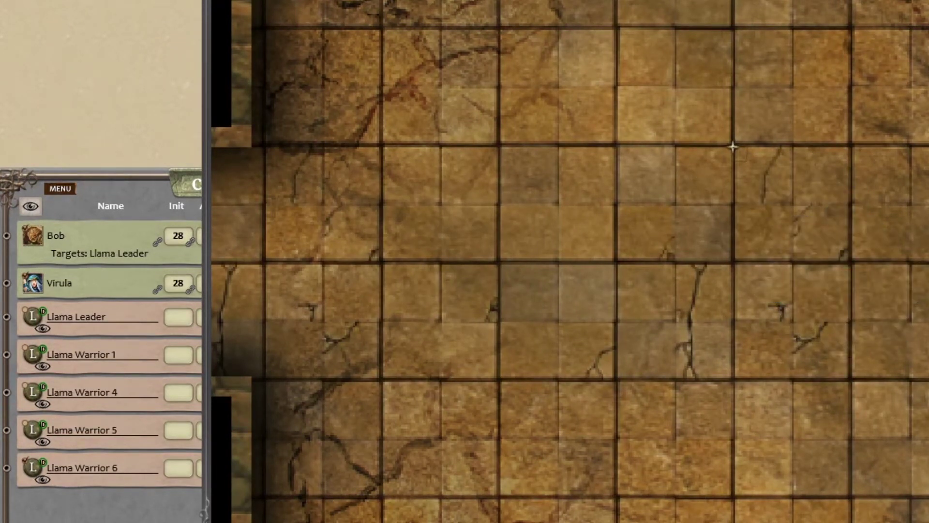
left_click_drag(732, 145, 853, 264)
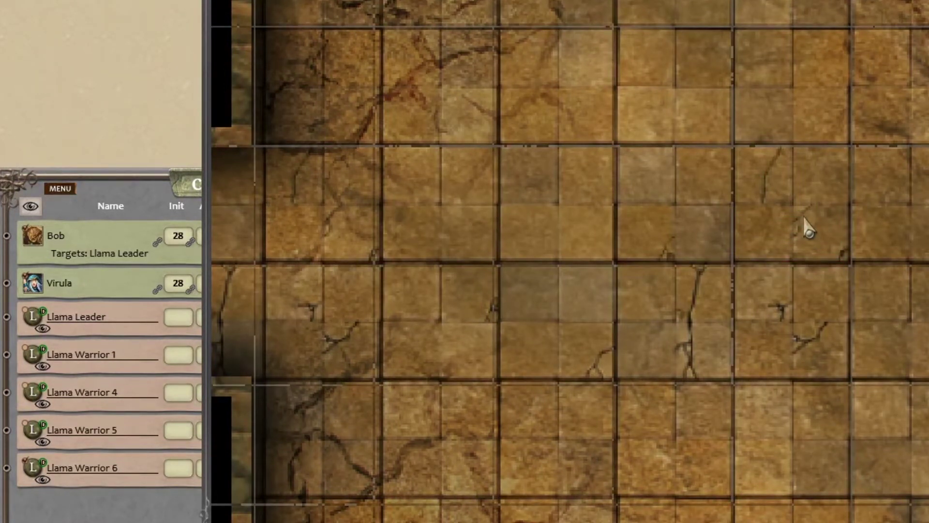
Step: Place the Bob, Virula and Llama Leader tokens in the map's central room and make Virula target Llama Leader
right_click(72, 189)
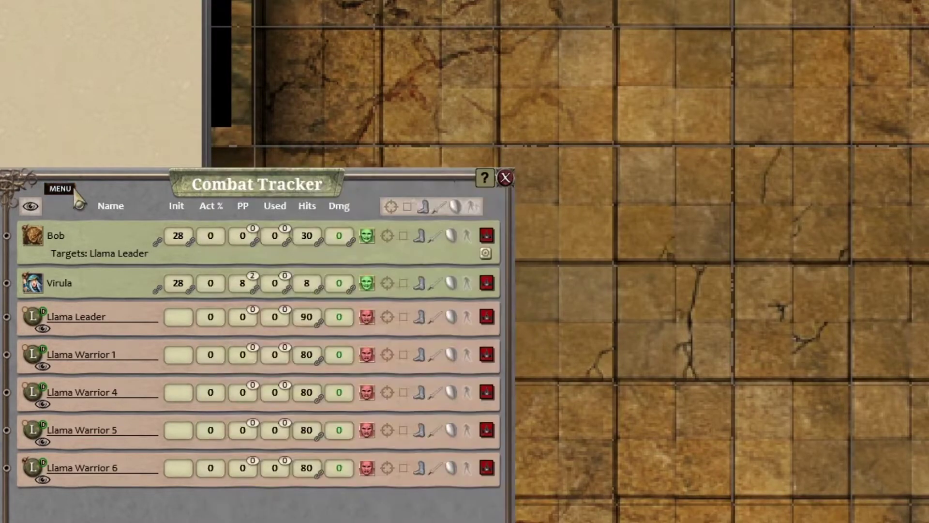
left_click(250, 213)
left_click_drag(32, 235, 433, 116)
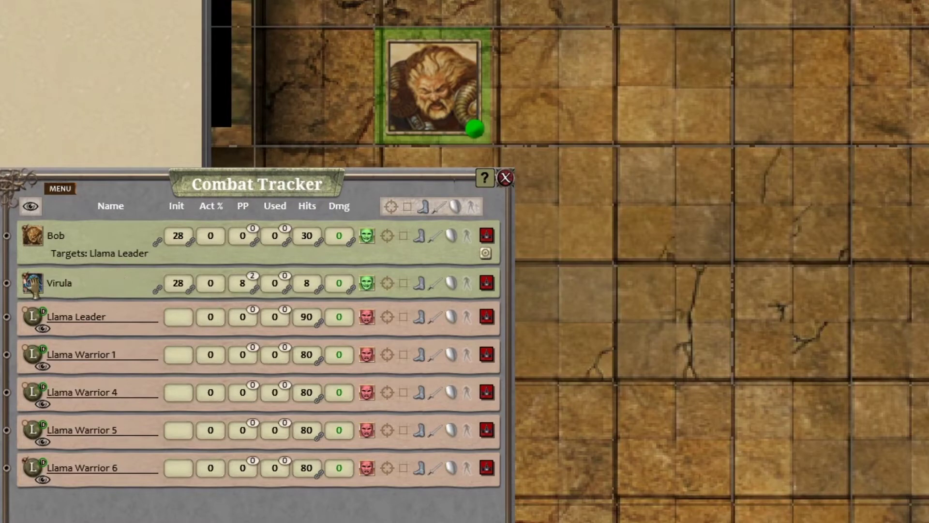
left_click_drag(36, 288, 556, 90)
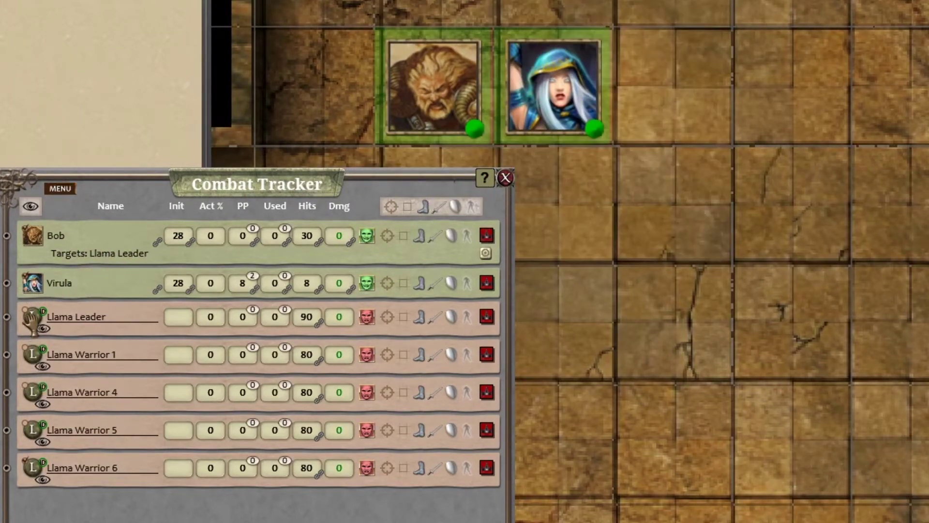
left_click_drag(32, 317, 784, 201)
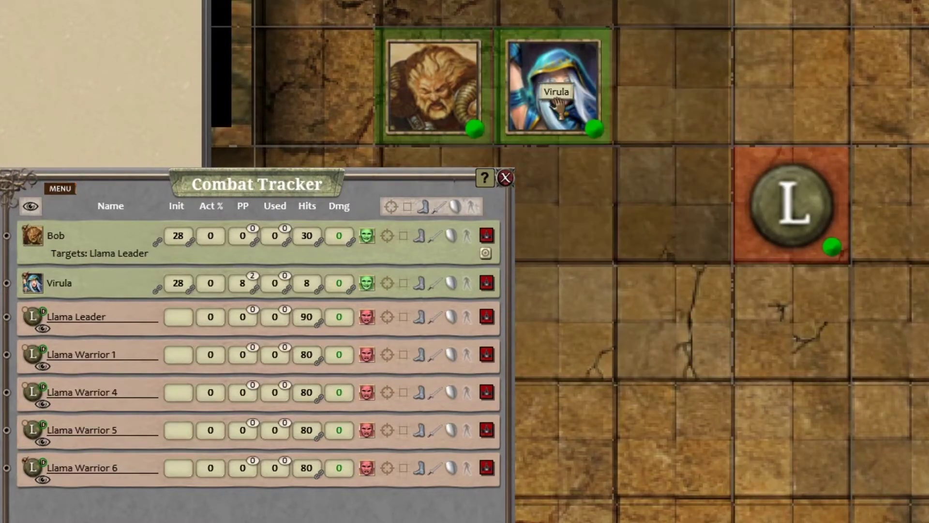
left_click_drag(556, 100, 784, 204)
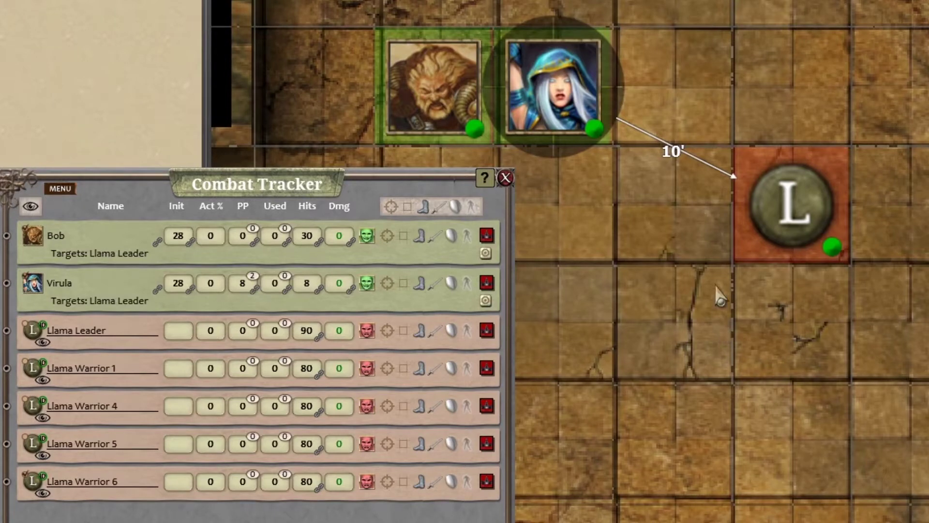
Step: Review the map's client sharing options, including Share Sheet
right_click(564, 236)
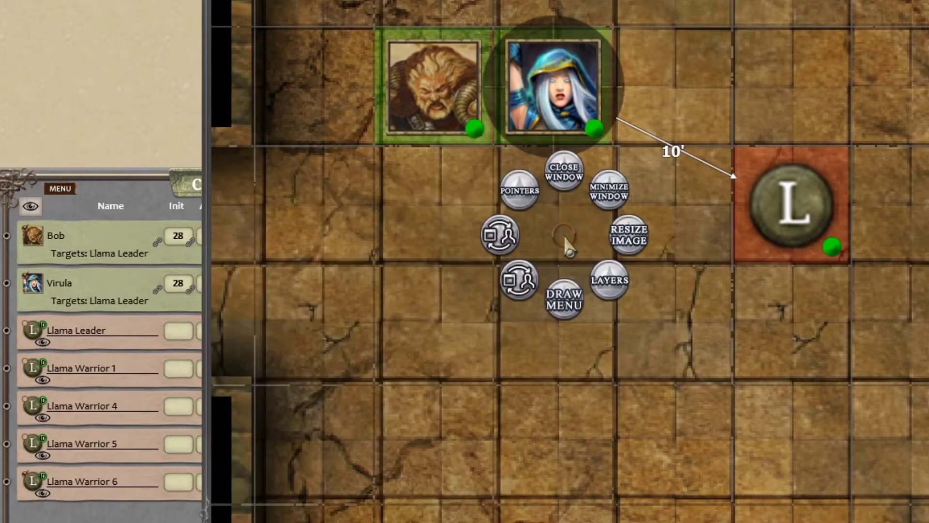
left_click(490, 246)
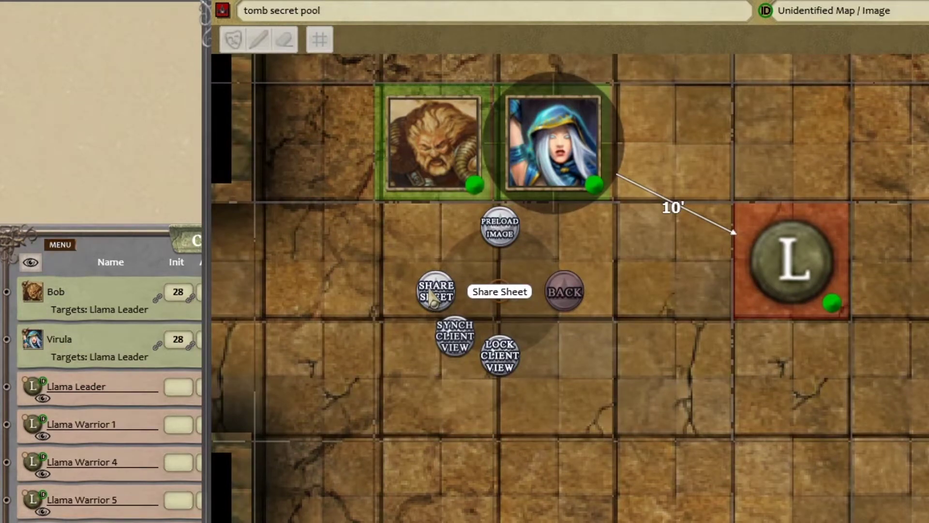
left_click(560, 141)
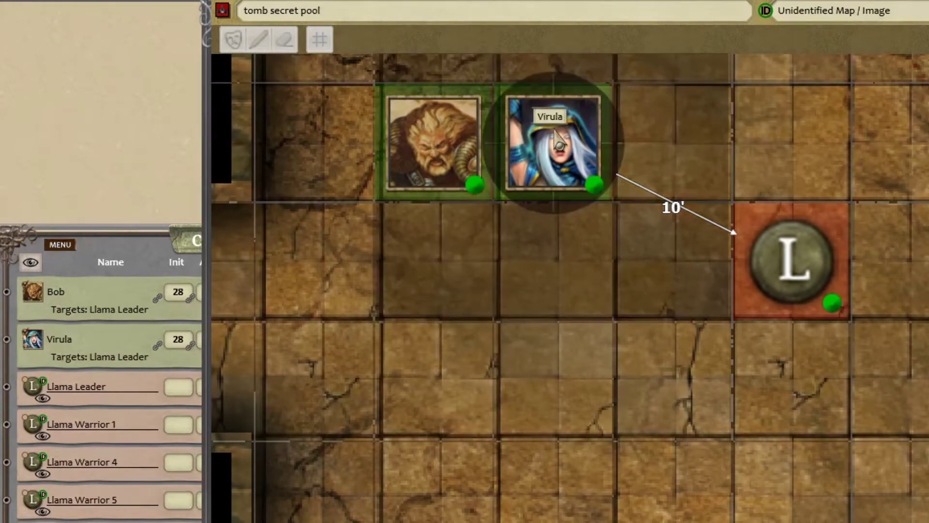
Step: Delete all tokens from the tomb secret pool map
right_click(553, 128)
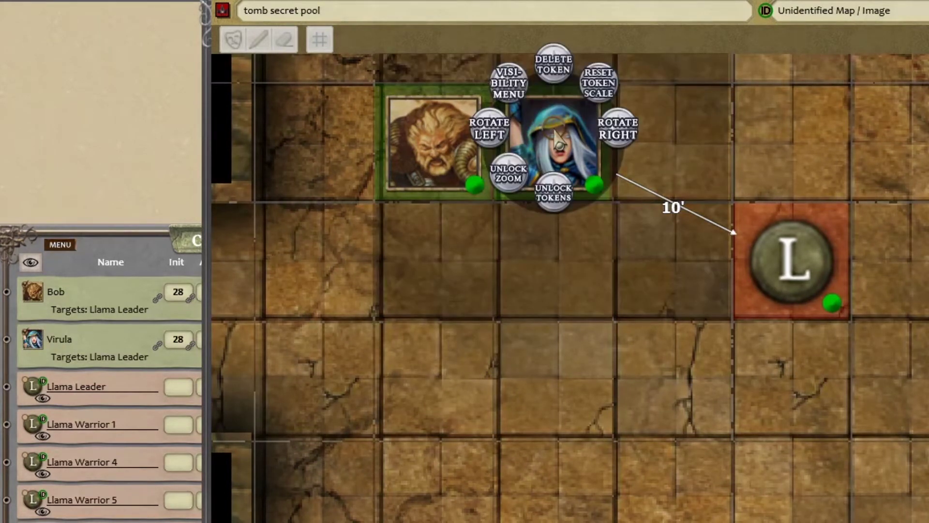
left_click(557, 71)
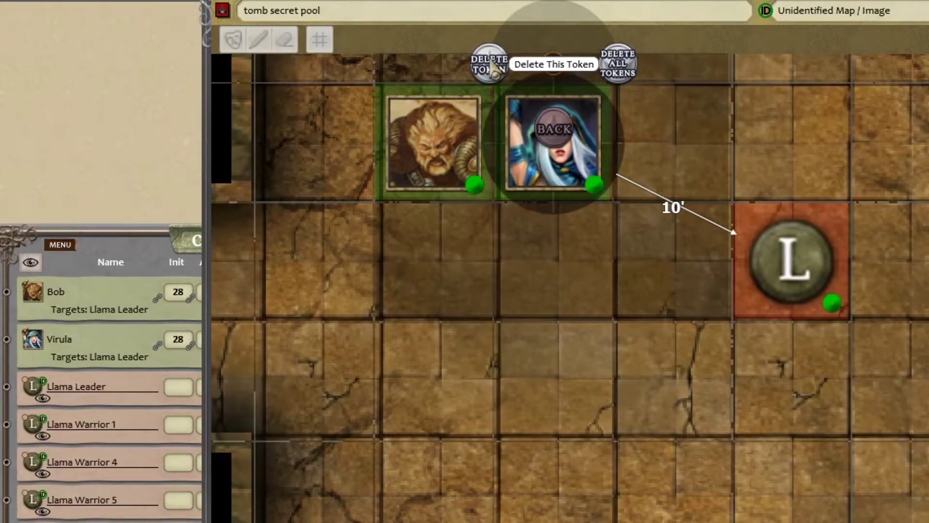
left_click(628, 68)
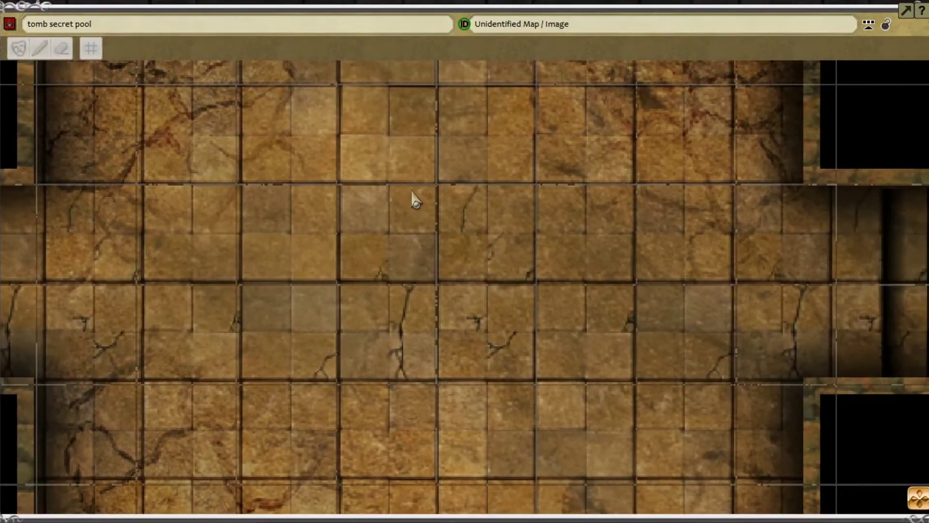
Step: Remove the square grid from the tomb secret pool map
right_click(701, 215)
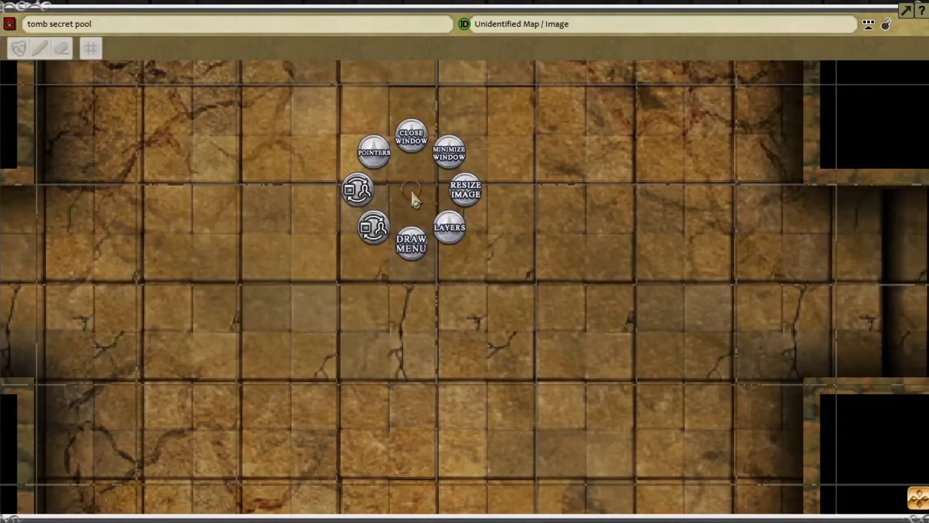
left_click(448, 231)
left_click(448, 279)
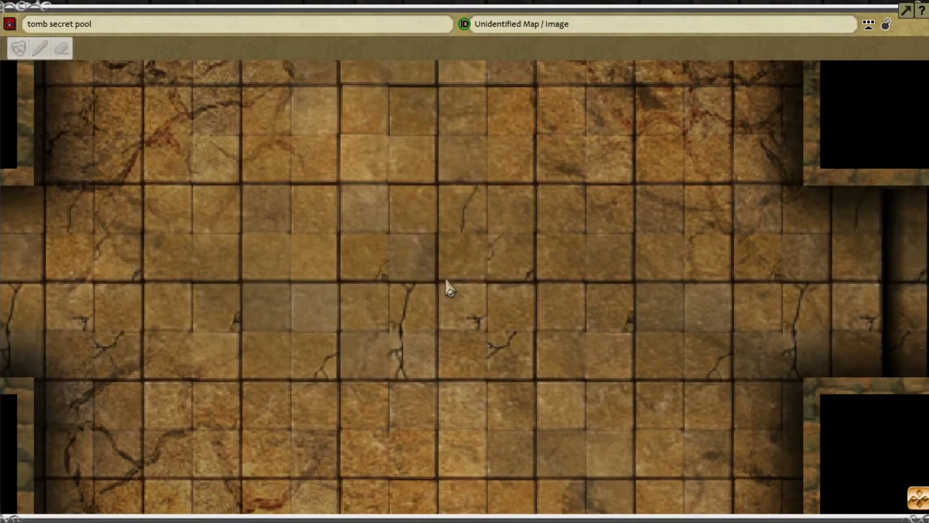
Step: Shrink the tomb secret pool map window to small size and move it away from the Combat Tracker
scroll(495, 227, "down", 6)
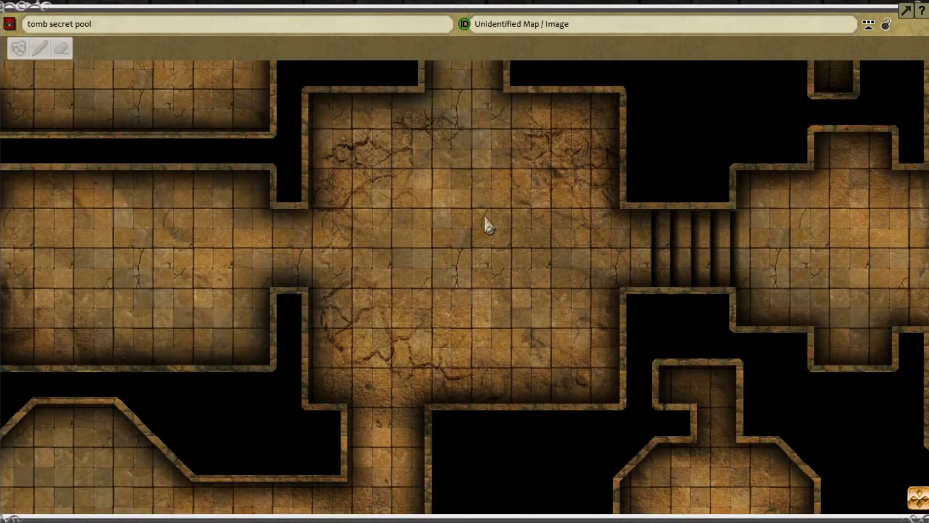
right_click(485, 217)
left_click(540, 218)
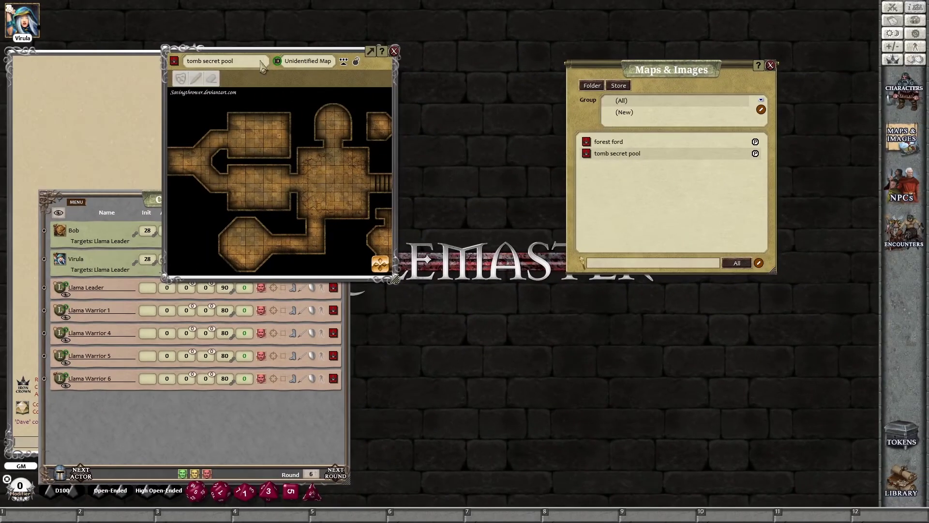
left_click_drag(253, 51, 333, 35)
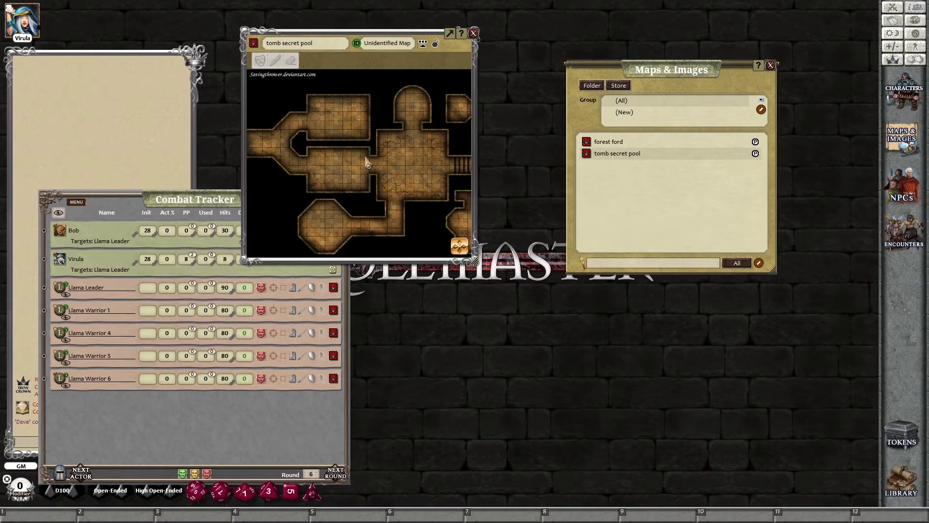
Step: Enlarge the map window freehand and switch it to the image's original size
left_click_drag(366, 158, 564, 270)
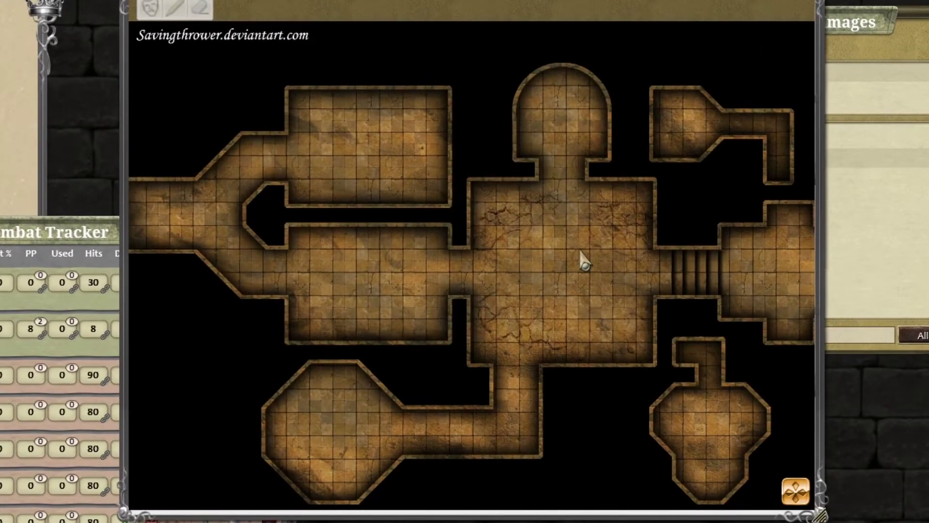
right_click(580, 251)
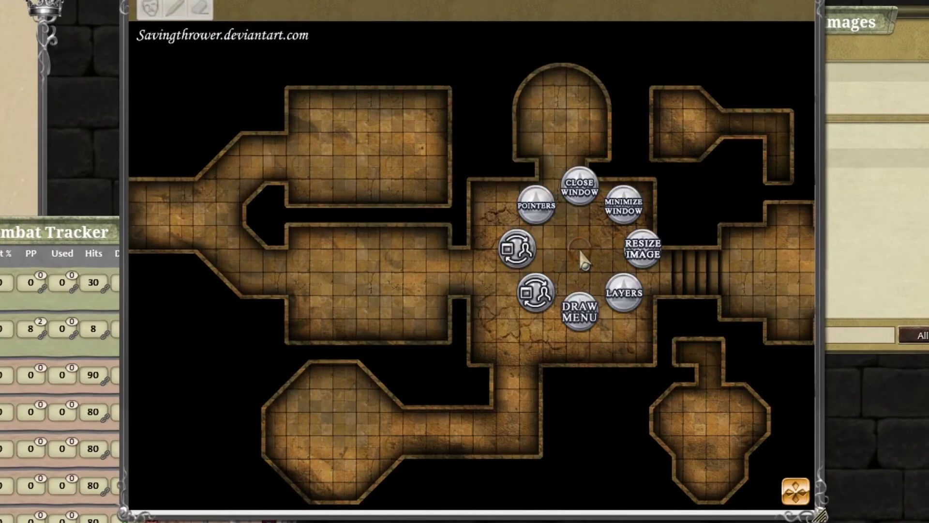
left_click(642, 248)
left_click(679, 209)
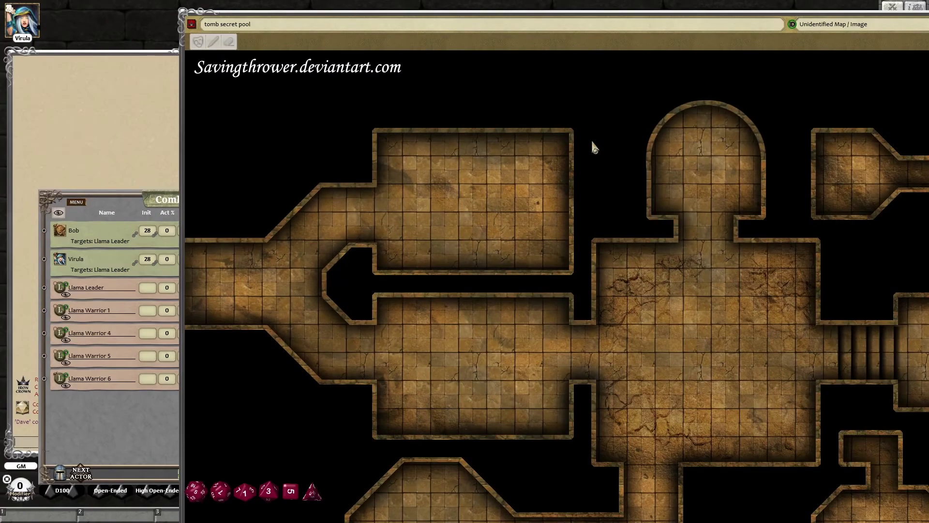
Step: Return the map window to small size and stretch it until the map is visible as far as the pool
right_click(591, 141)
left_click(631, 141)
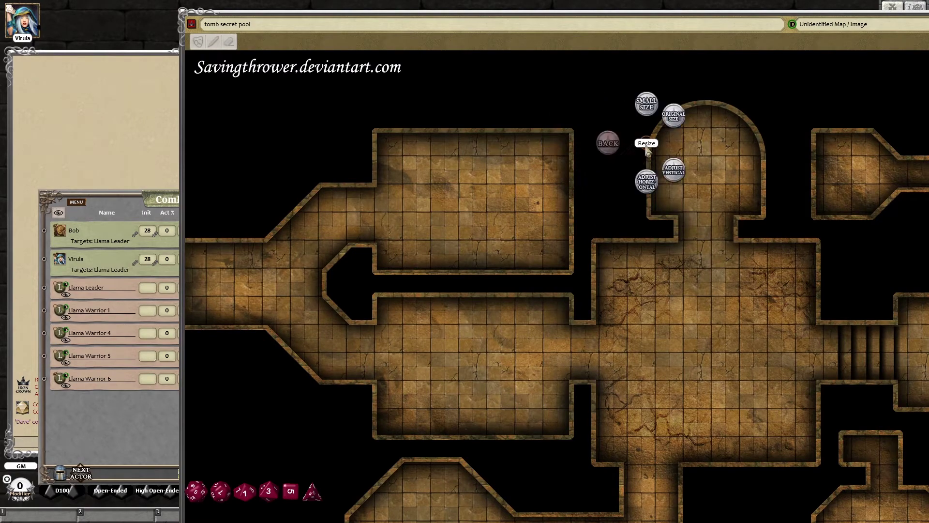
left_click(646, 103)
left_click_drag(501, 252, 719, 328)
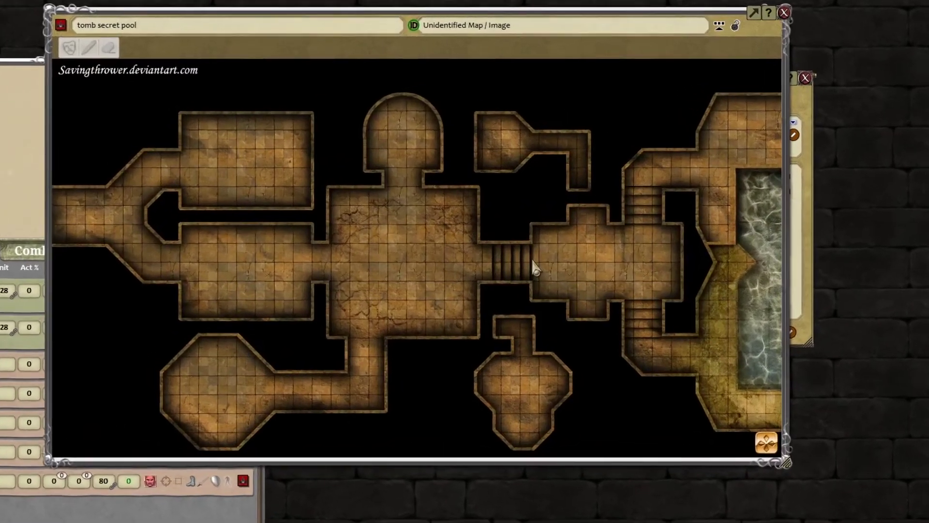
Step: Fit the tomb secret pool map window to its image with the Adjust Vertical resize option
right_click(556, 205)
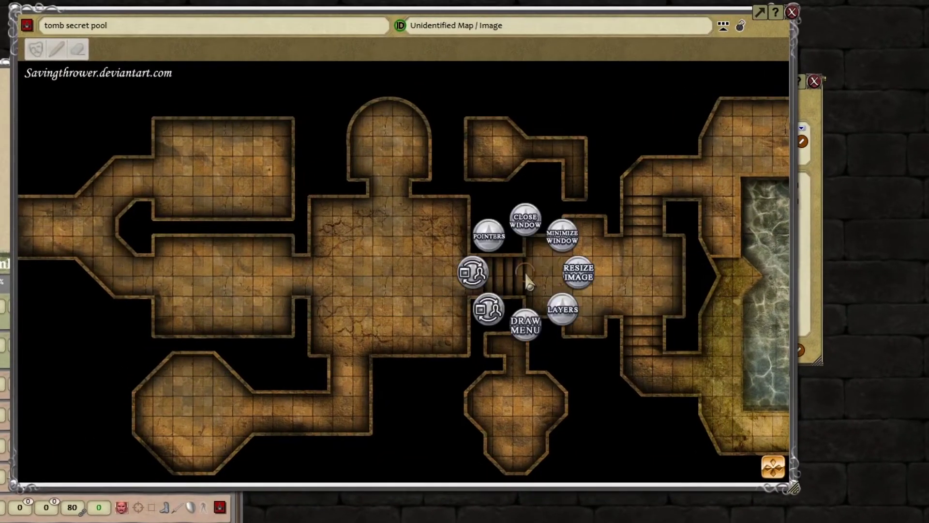
left_click(578, 272)
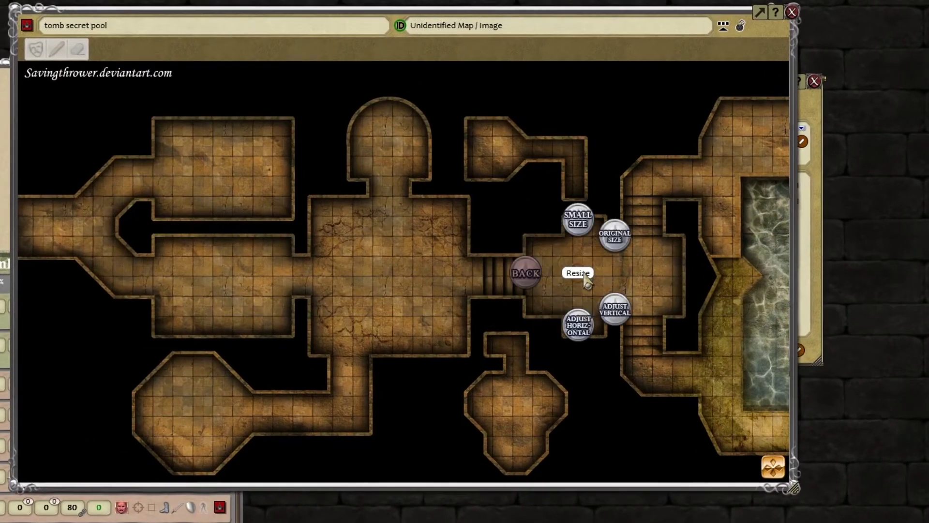
left_click(613, 310)
Step: Reset the map window to small size and stretch it freehand until the stairs near the pool are partly visible
right_click(555, 251)
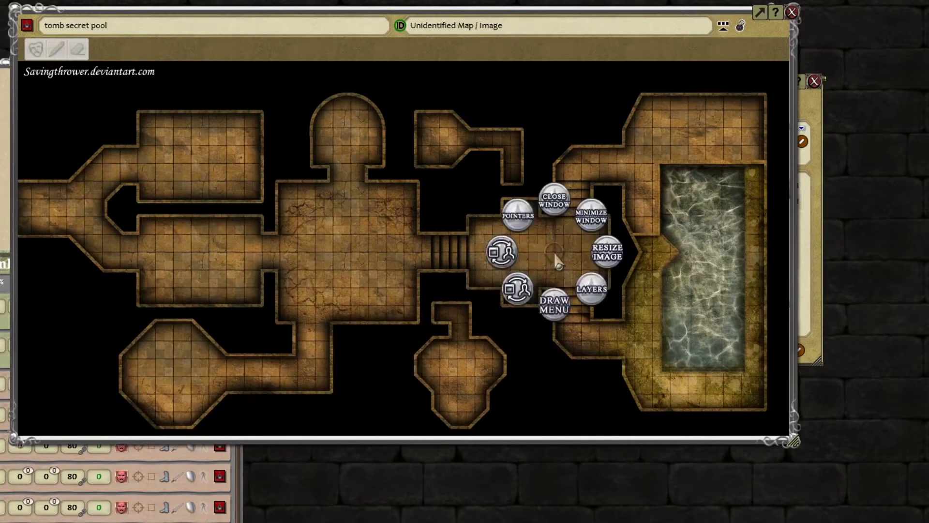
left_click(605, 251)
left_click(603, 203)
left_click_drag(322, 319, 712, 494)
Step: Fit the map window to its image with the Adjust Horizontal resize option
right_click(570, 297)
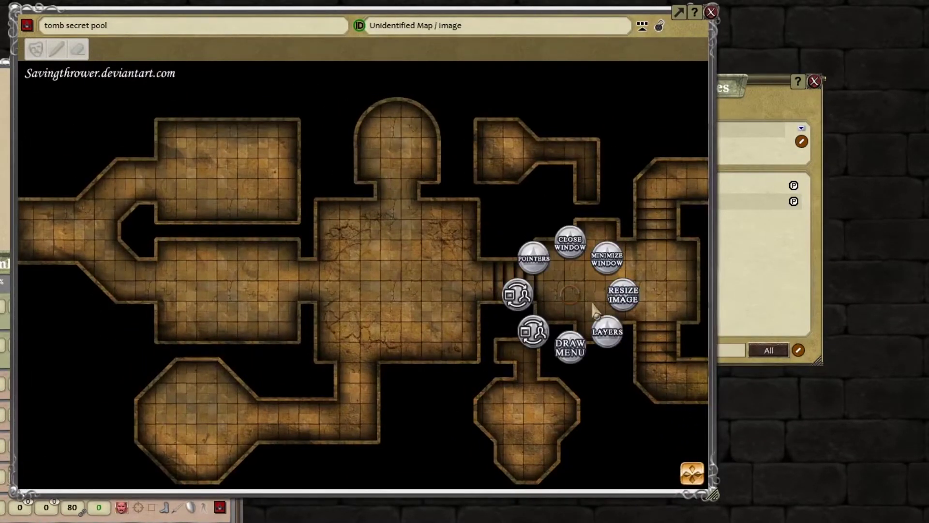
left_click(624, 296)
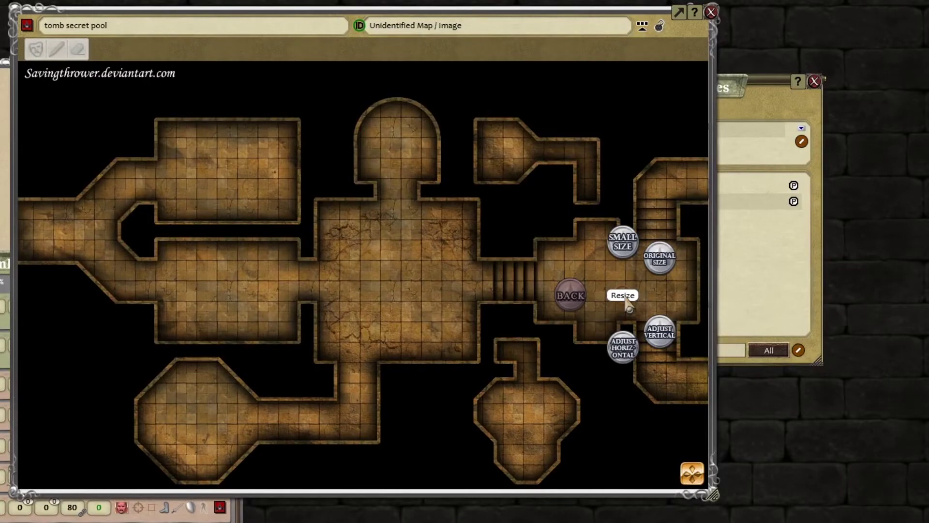
left_click(623, 348)
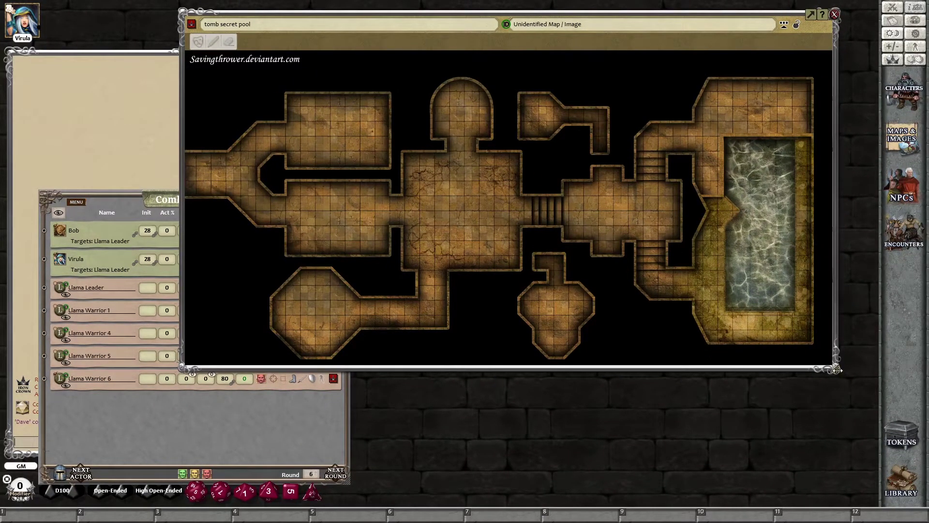
Step: Shrink the map window freehand and examine the tomb map by panning and zooming around the central room and stairs
left_click_drag(836, 370, 606, 289)
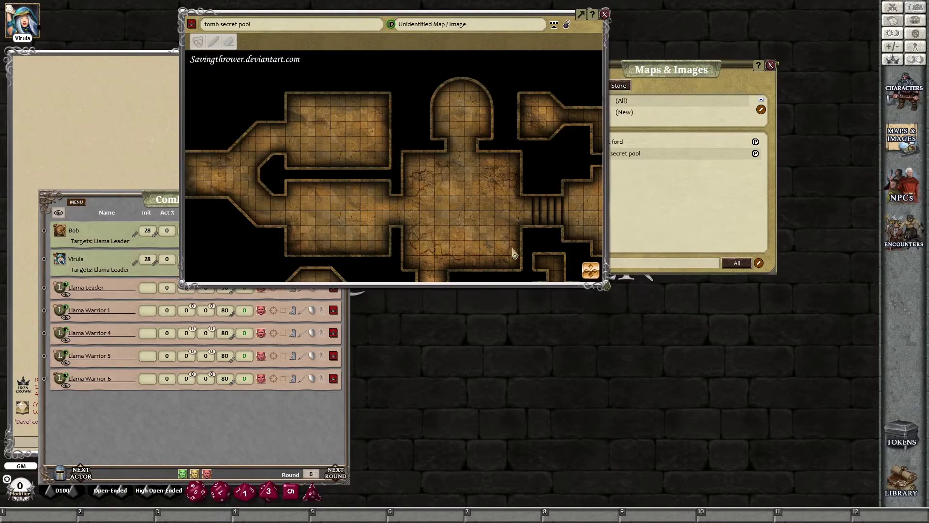
left_click_drag(555, 250, 483, 241)
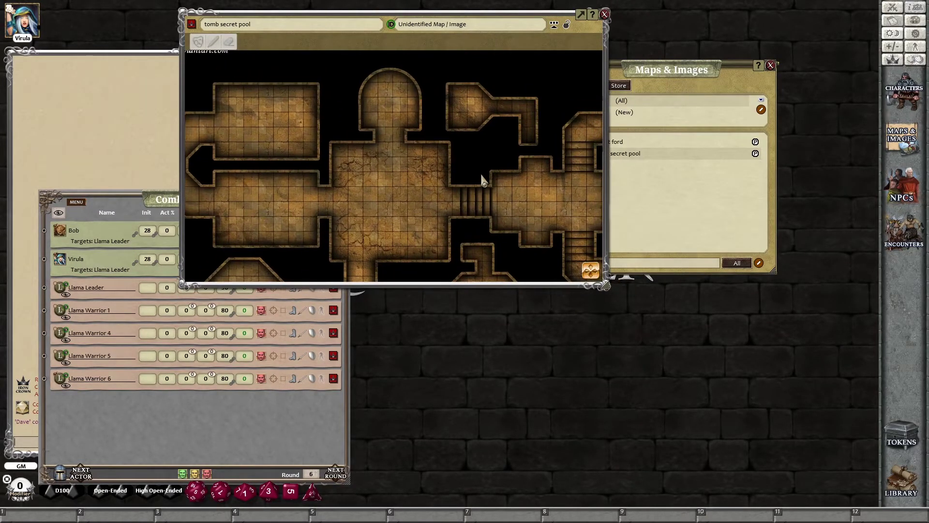
scroll(482, 176, "down", 3)
scroll(482, 176, "up", 3)
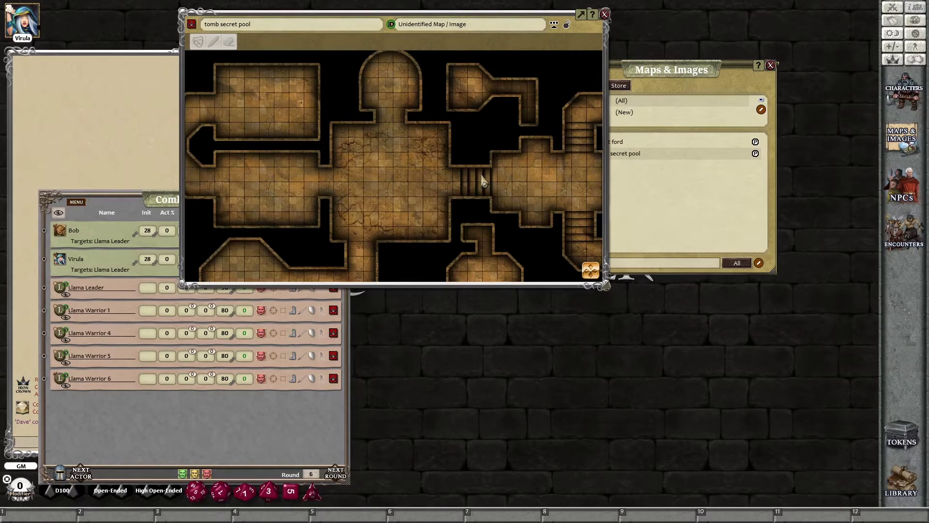
scroll(482, 180, "up", 2)
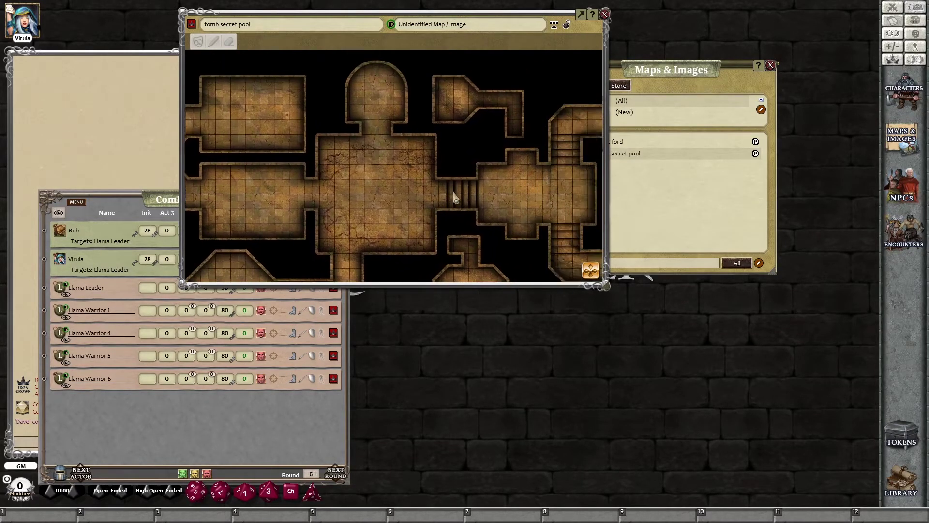
scroll(481, 176, "down", 2)
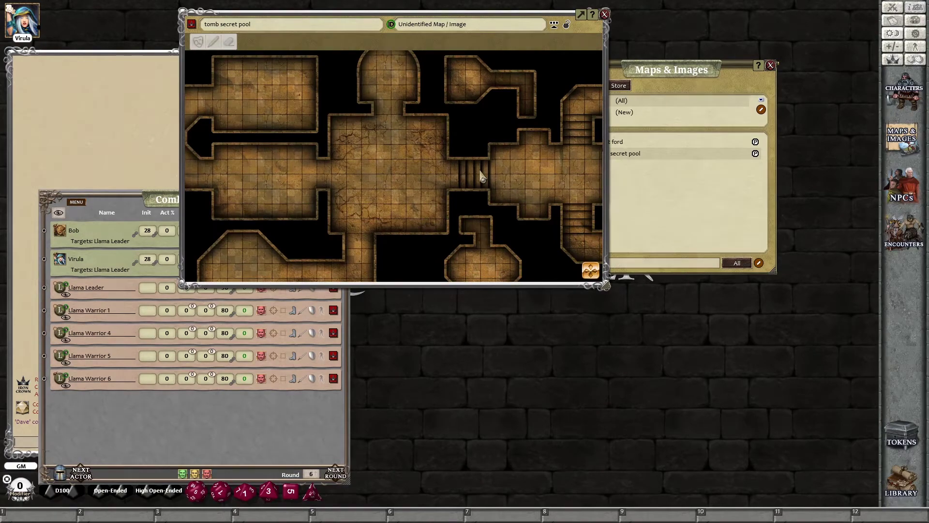
scroll(482, 177, "down", 3)
scroll(482, 177, "up", 3)
scroll(482, 177, "down", 1)
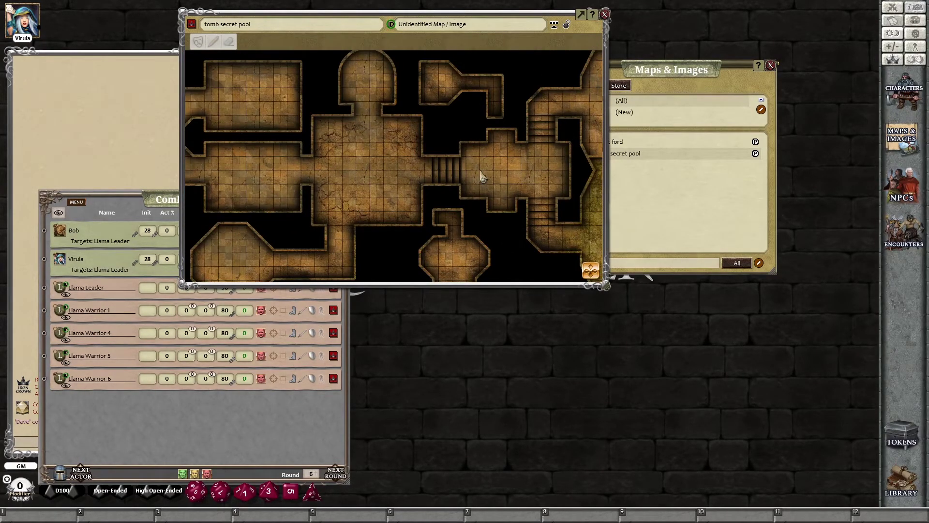
Step: Enlarge the map window freehand and zoom in on the large central room
left_click_drag(604, 286, 825, 441)
scroll(490, 275, "up", 2)
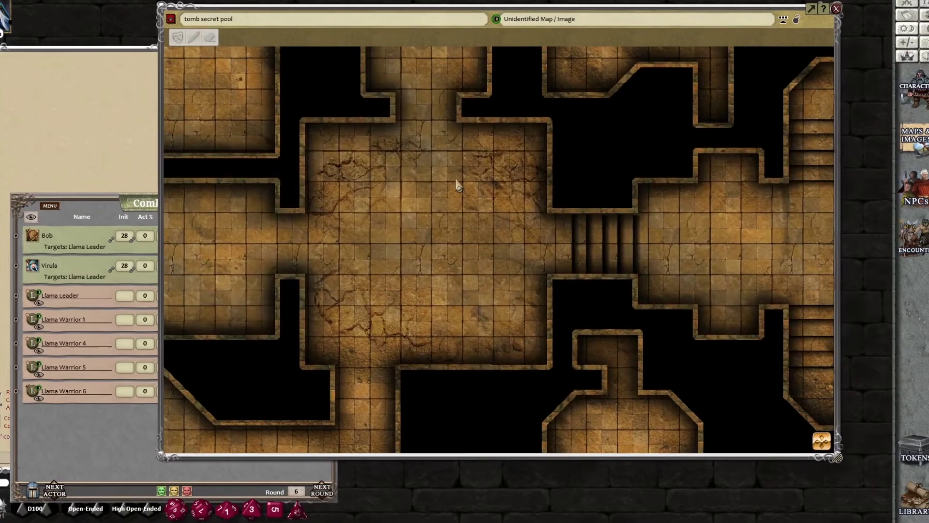
Step: Draw an arrow pointer from the east room across the stairs into the central room and adjust its end points
right_click(467, 177)
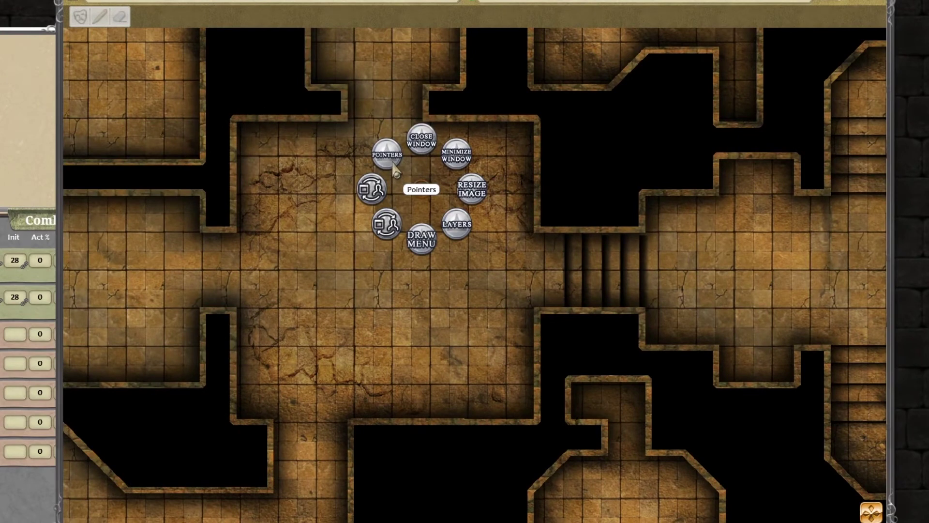
left_click(392, 155)
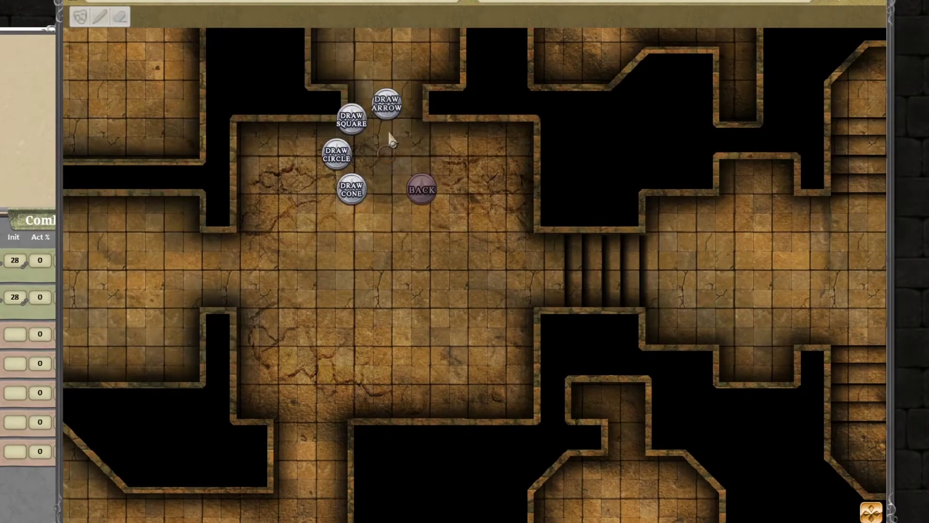
left_click(390, 106)
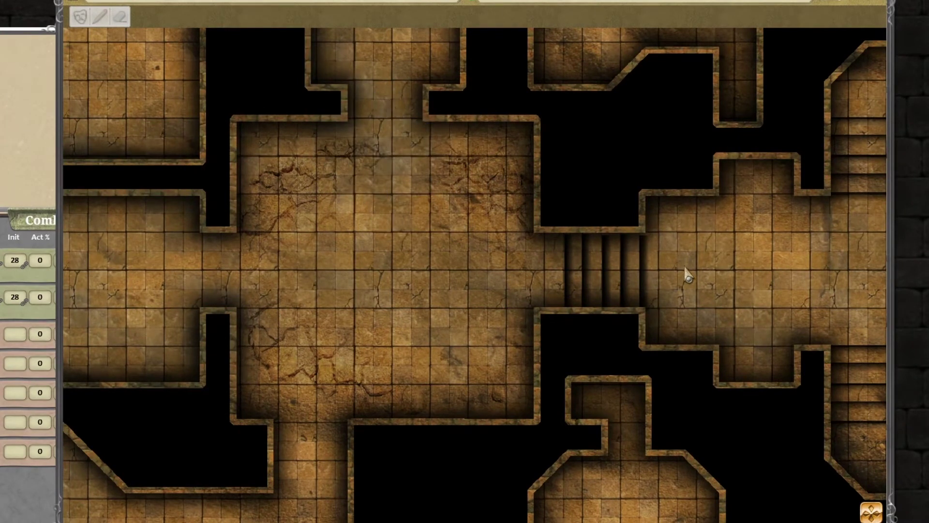
left_click_drag(683, 265, 408, 252)
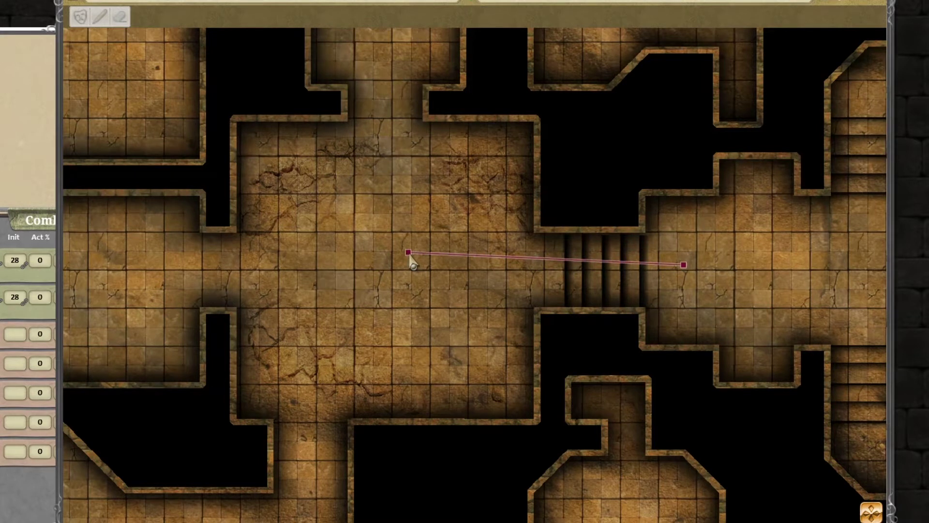
mouse_move(408, 252)
left_mouse_down()
mouse_move(434, 183)
mouse_move(426, 218)
mouse_move(566, 263)
mouse_move(418, 247)
left_mouse_up()
left_click_drag(684, 268, 641, 273)
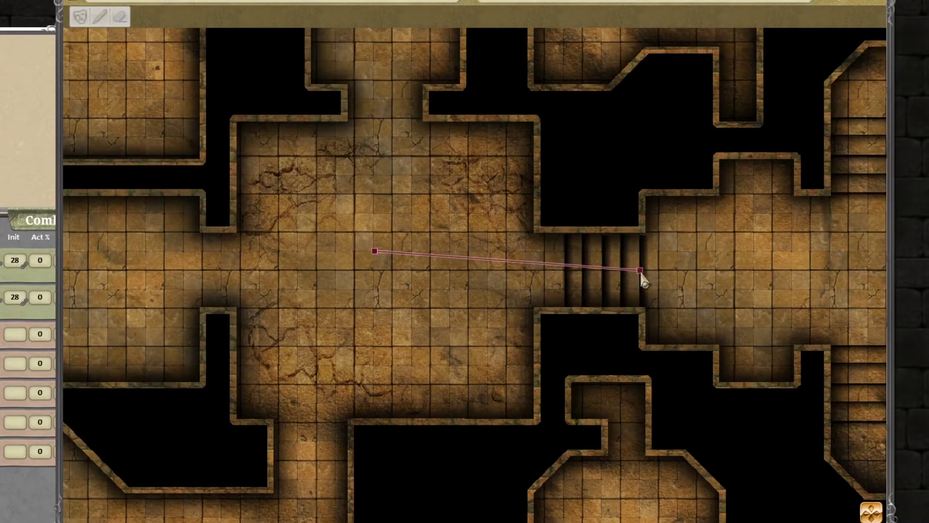
Step: Draw a square pointer over the northeast part of the central room, then reposition and shrink it
right_click(482, 159)
left_click(447, 125)
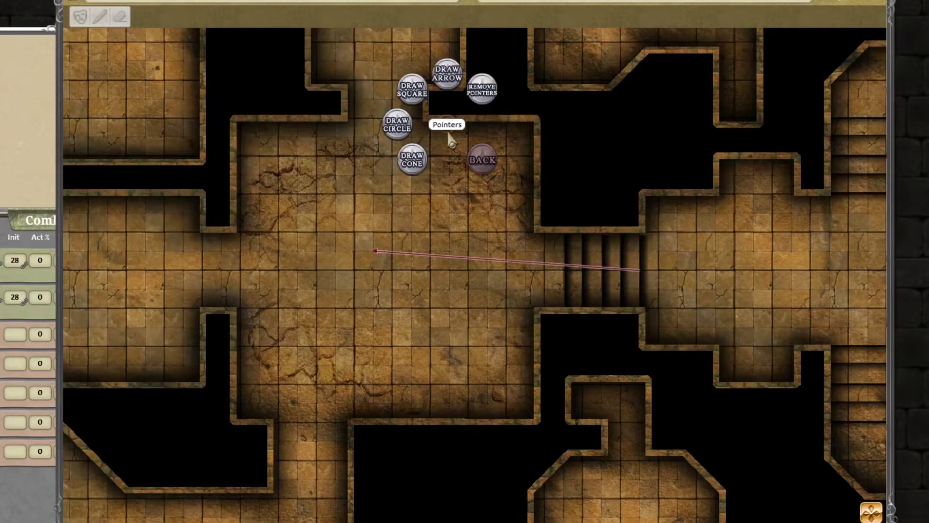
left_click(414, 92)
left_click_drag(468, 157, 552, 193)
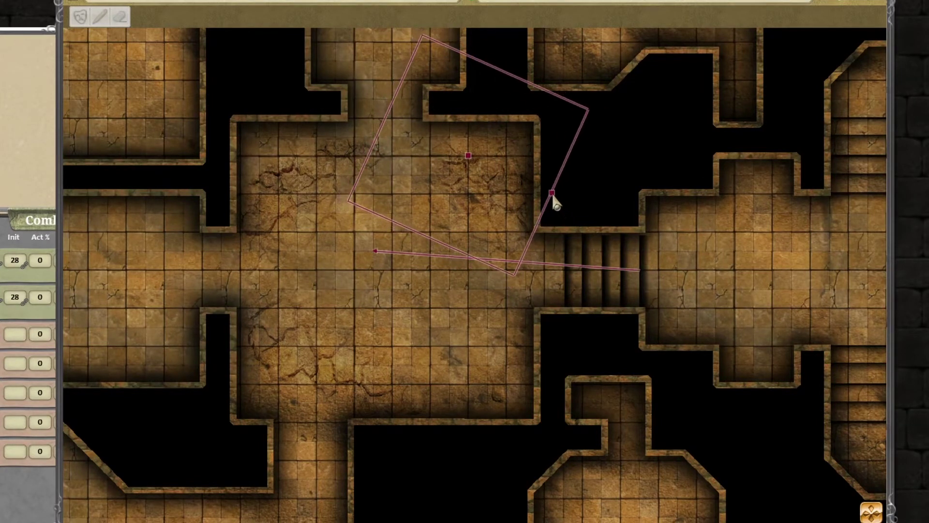
left_click_drag(468, 167, 467, 176)
left_click_drag(551, 204, 533, 194)
Step: Draw a circle pointer over the dark area north of the stairs and move it slightly southeast
right_click(632, 186)
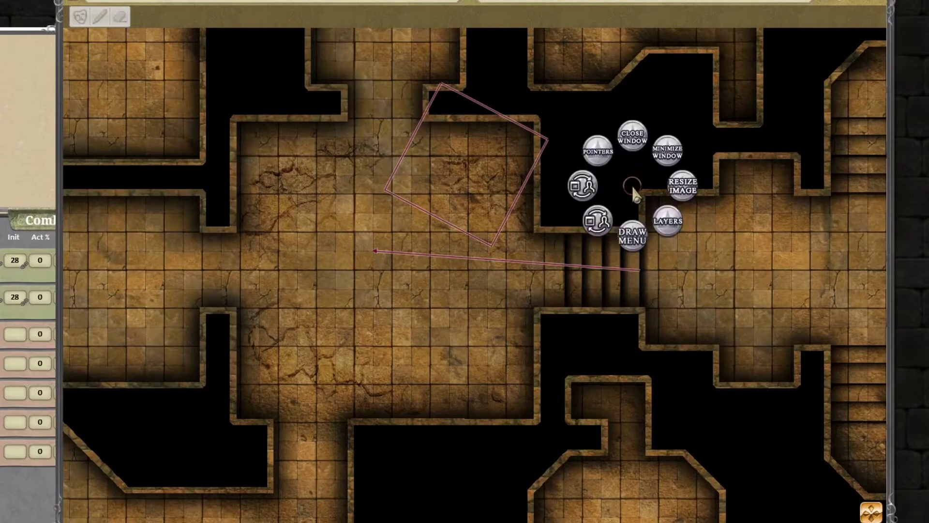
left_click(597, 150)
left_click(548, 151)
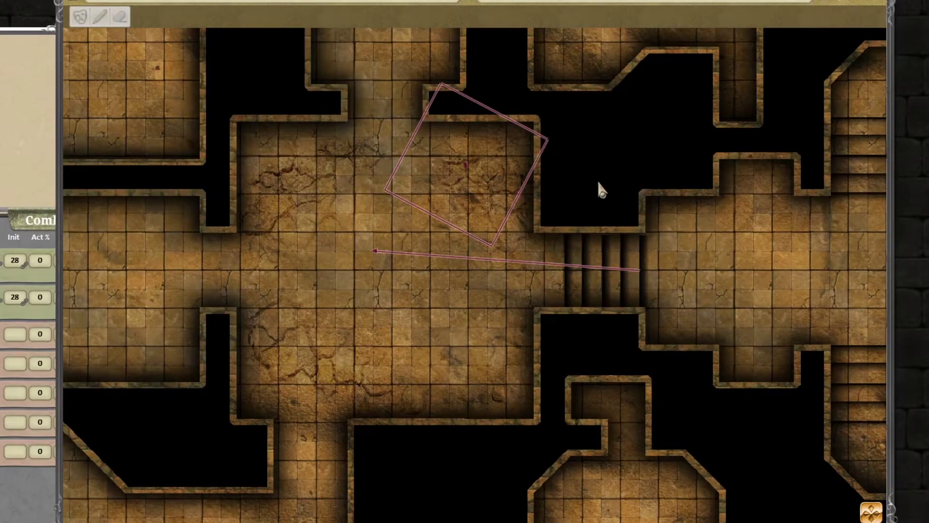
left_click_drag(607, 181, 690, 233)
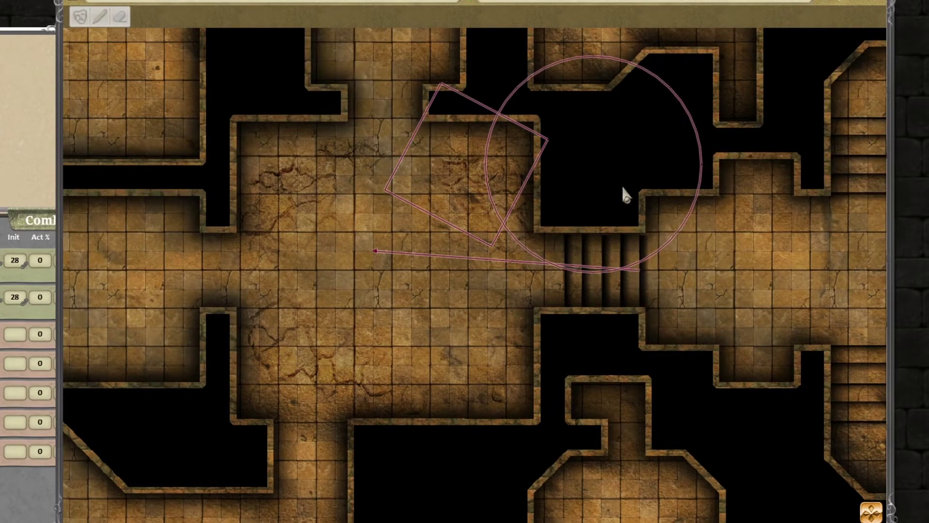
left_click_drag(596, 165, 616, 184)
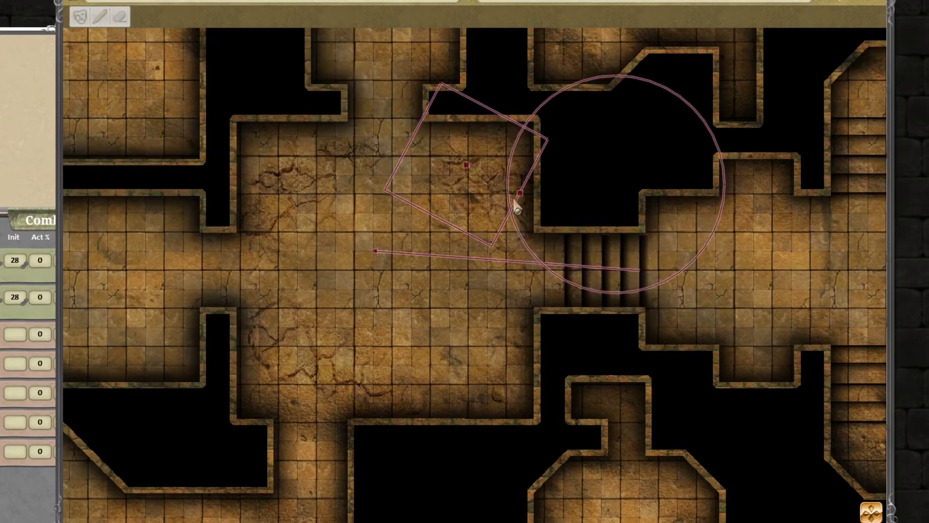
Step: Draw a cone pointer opening westward across the southern half of the central room and shift it slightly east
right_click(284, 275)
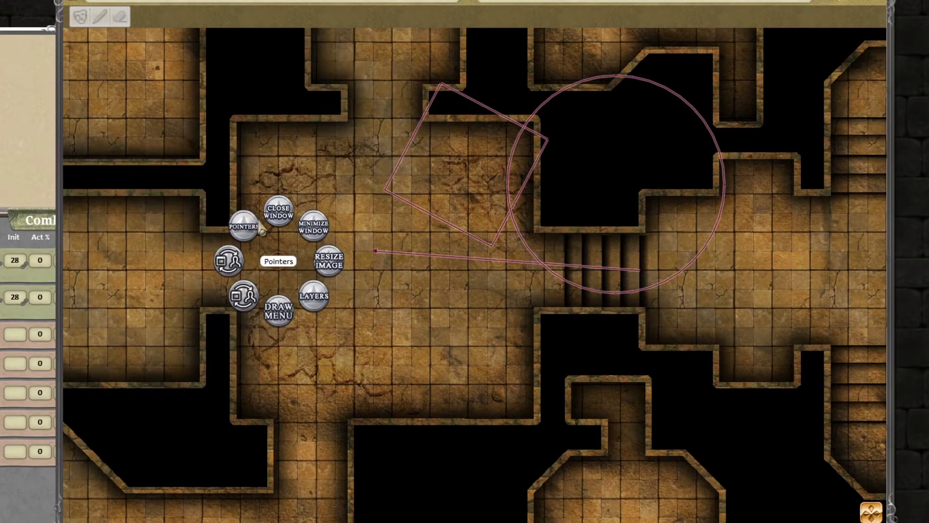
left_click(279, 261)
left_click(219, 260)
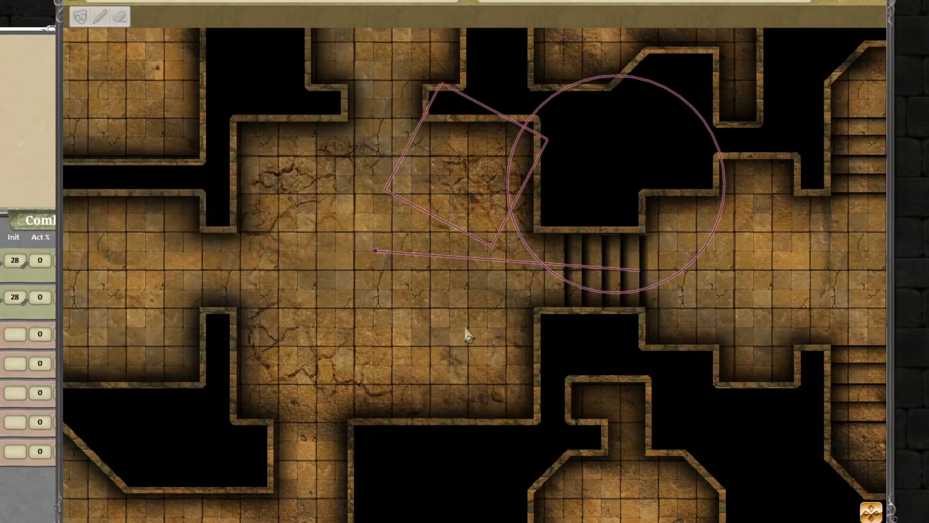
mouse_move(485, 333)
left_mouse_down()
mouse_move(276, 315)
mouse_move(347, 317)
mouse_move(288, 311)
mouse_move(257, 280)
mouse_move(260, 305)
left_mouse_up()
mouse_move(276, 309)
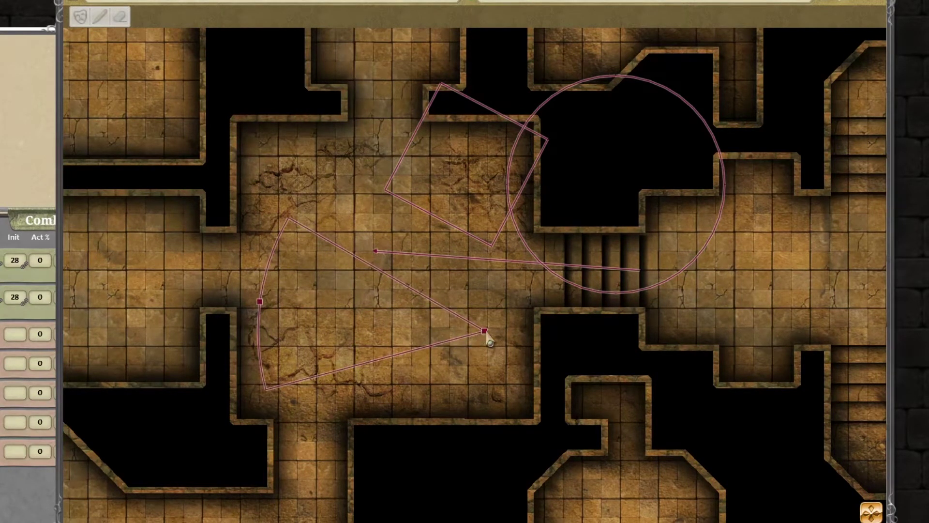
left_click_drag(486, 332, 500, 331)
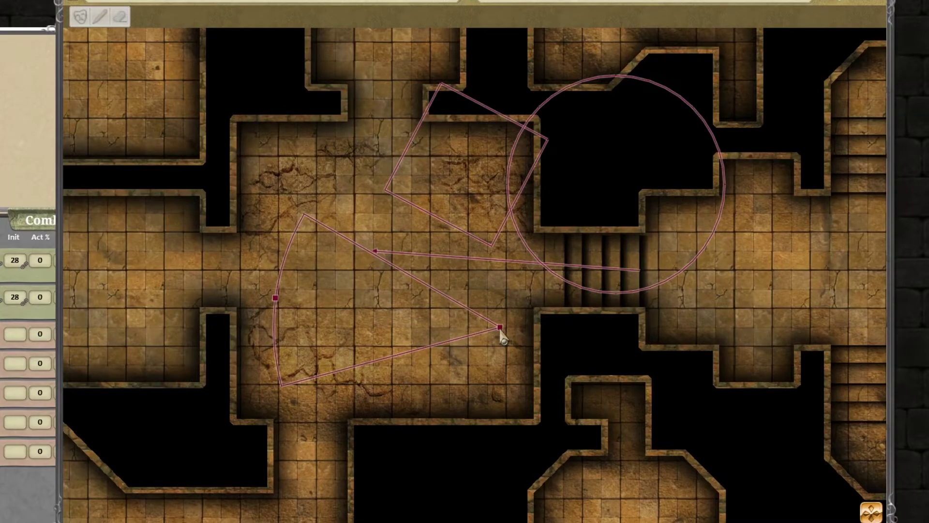
Step: Delete only the cone pointer from the map
right_click(464, 307)
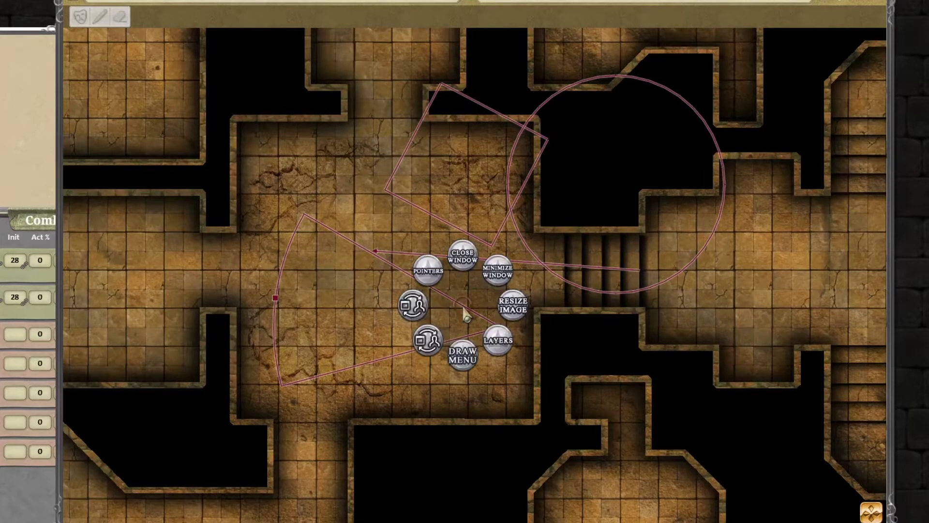
left_click(427, 276)
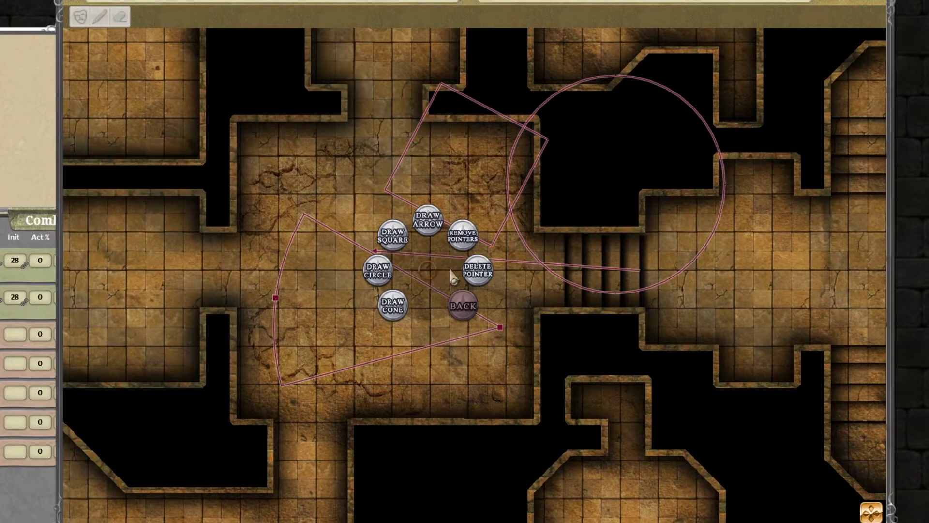
left_click(478, 271)
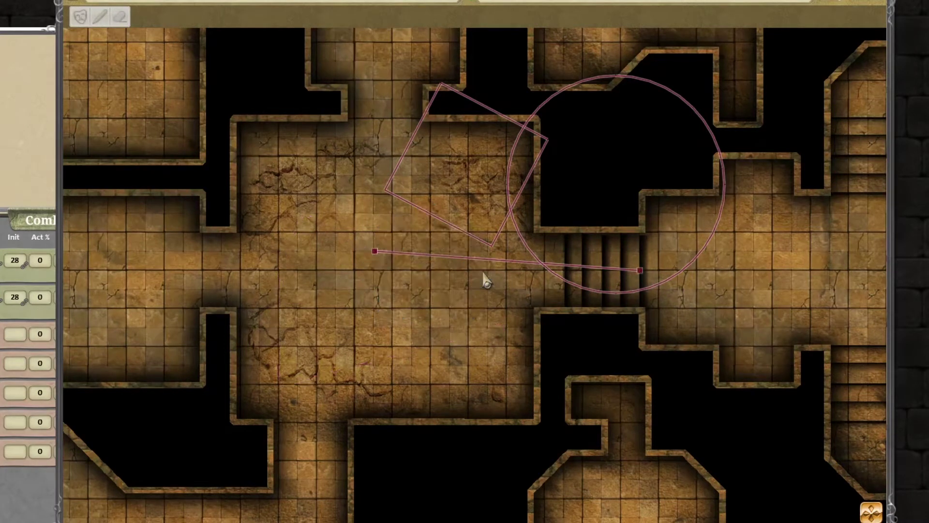
Step: Remove all remaining pointers from the map at once
right_click(501, 295)
left_click(466, 259)
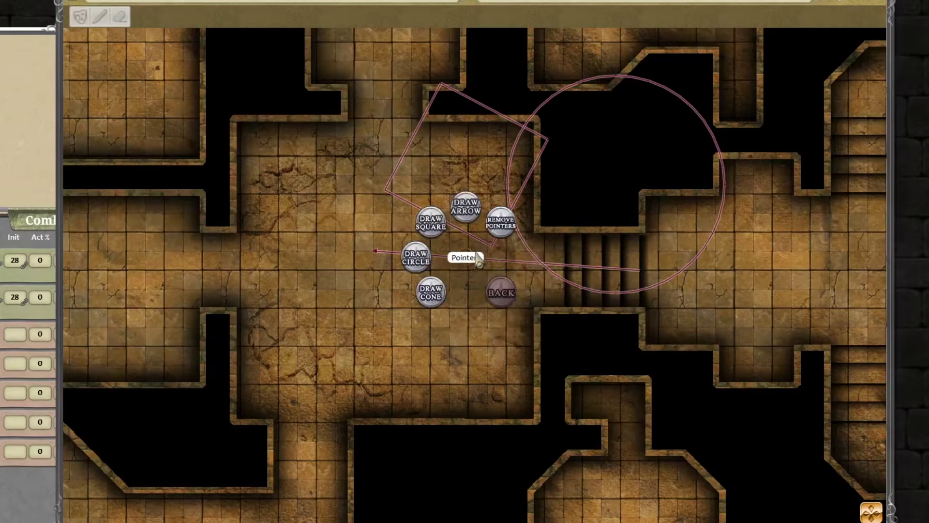
left_click(501, 234)
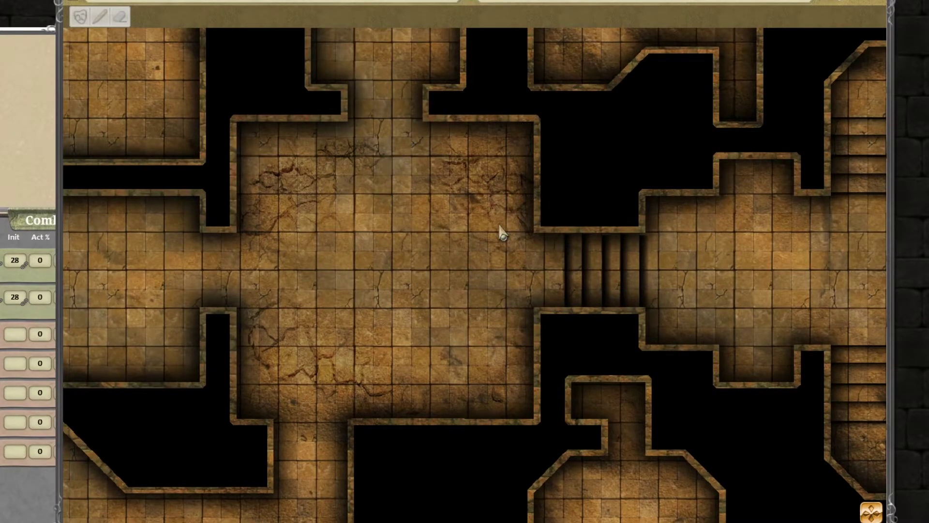
Step: Enter drawing mode on the tomb secret pool map
right_click(421, 227)
left_click(421, 277)
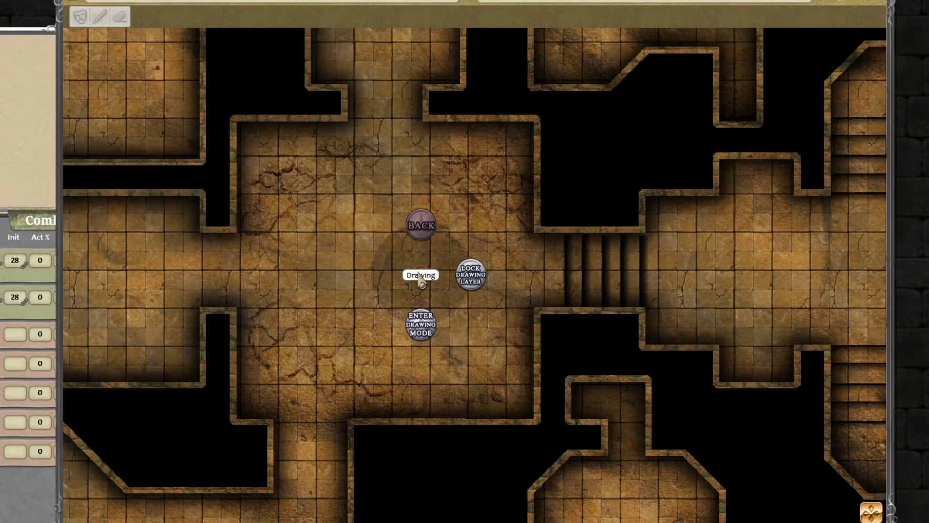
left_click(421, 325)
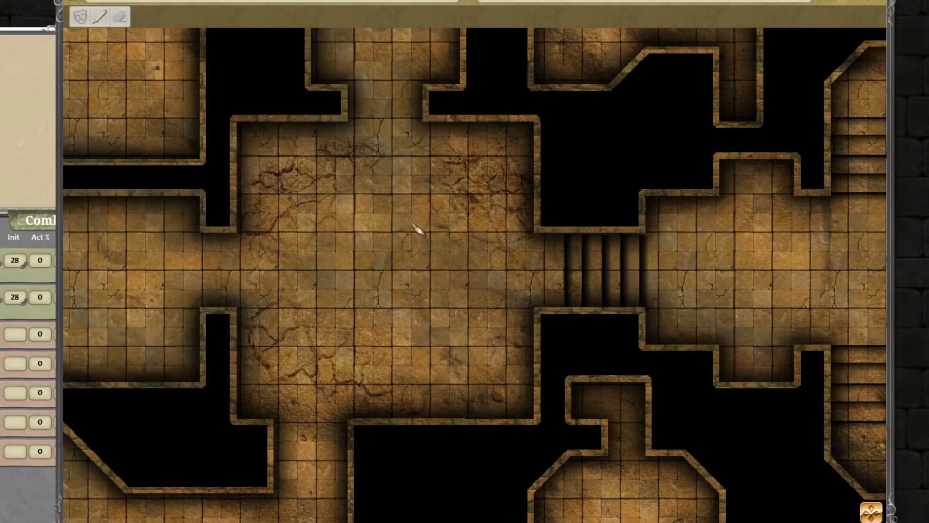
Step: Scribble freehand lines in the middle of the central room and erase the upper strokes of the scribble
mouse_move(407, 219)
left_mouse_down()
mouse_move(465, 233)
mouse_move(370, 215)
mouse_move(406, 232)
mouse_move(384, 256)
mouse_move(466, 195)
mouse_move(490, 242)
mouse_move(424, 239)
mouse_move(422, 264)
left_mouse_up()
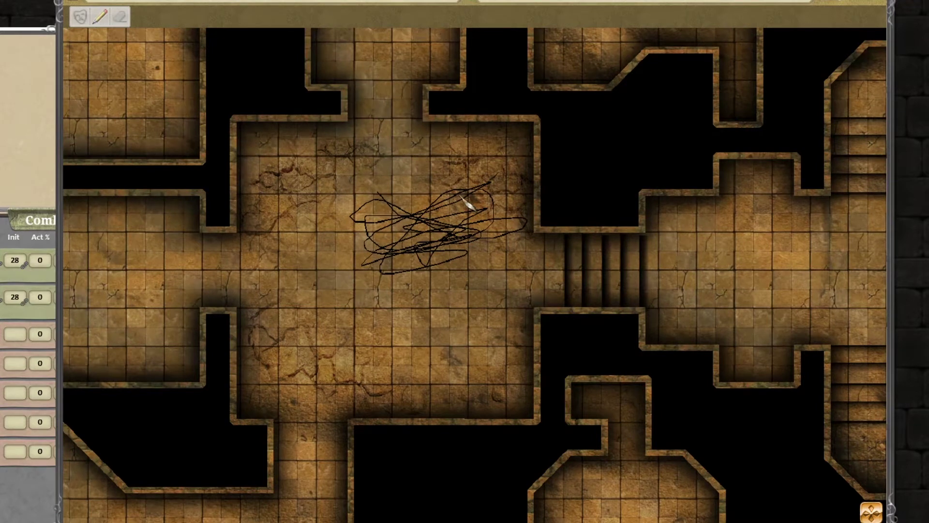
right_click(429, 271)
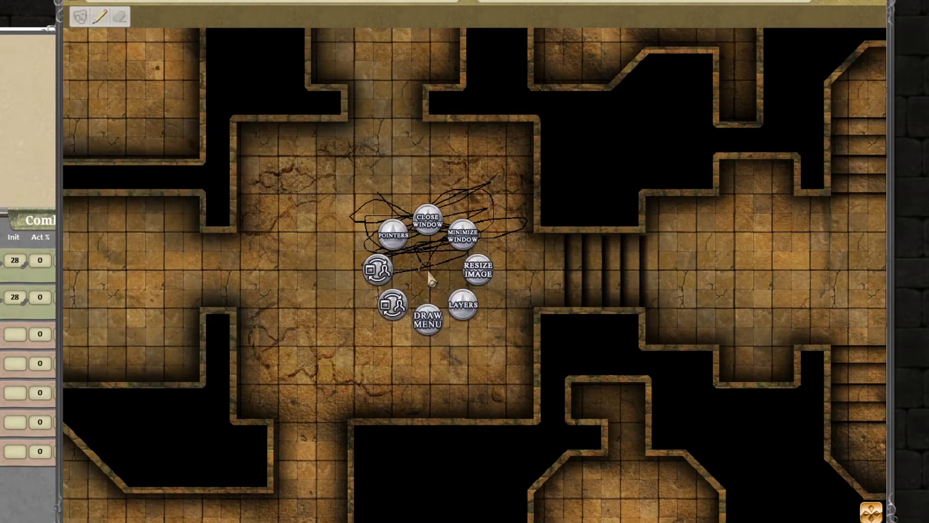
left_click(428, 320)
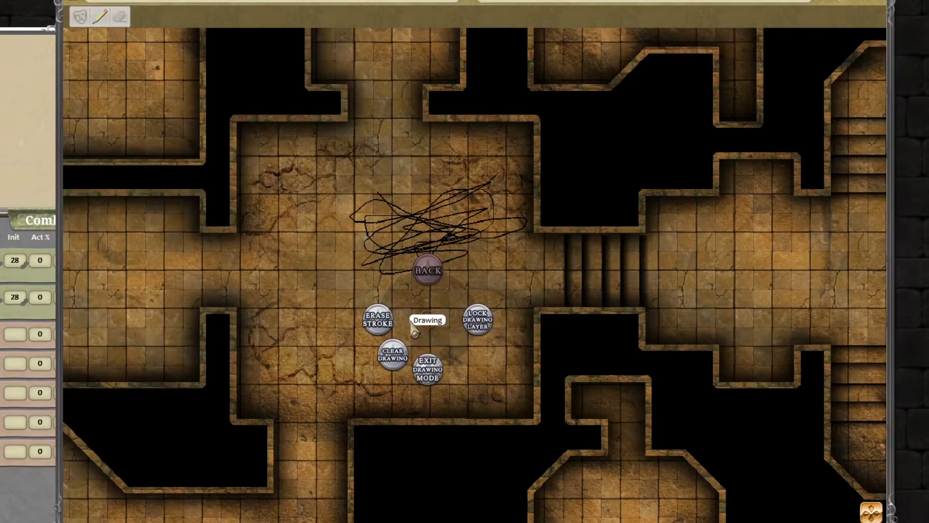
left_click(382, 322)
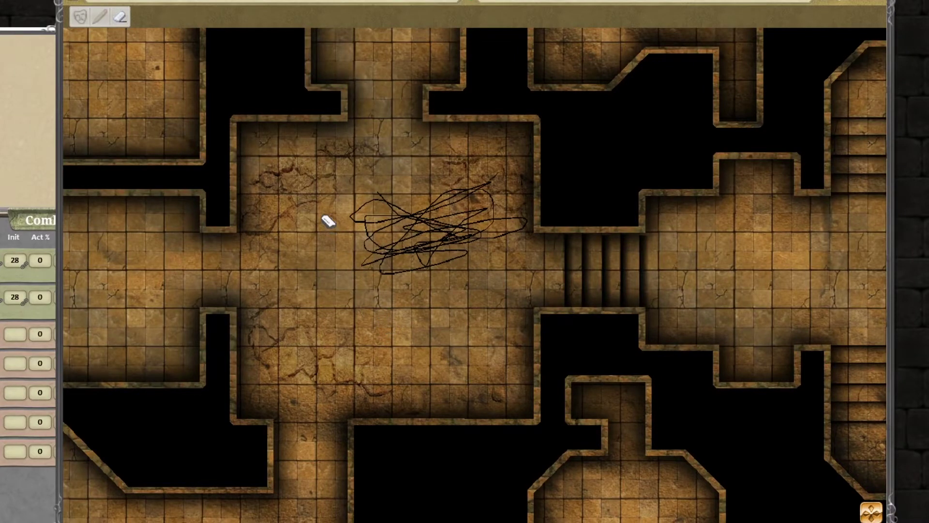
mouse_move(324, 211)
left_mouse_down()
mouse_move(424, 164)
mouse_move(486, 182)
mouse_move(477, 222)
mouse_move(373, 238)
mouse_move(317, 208)
left_mouse_up()
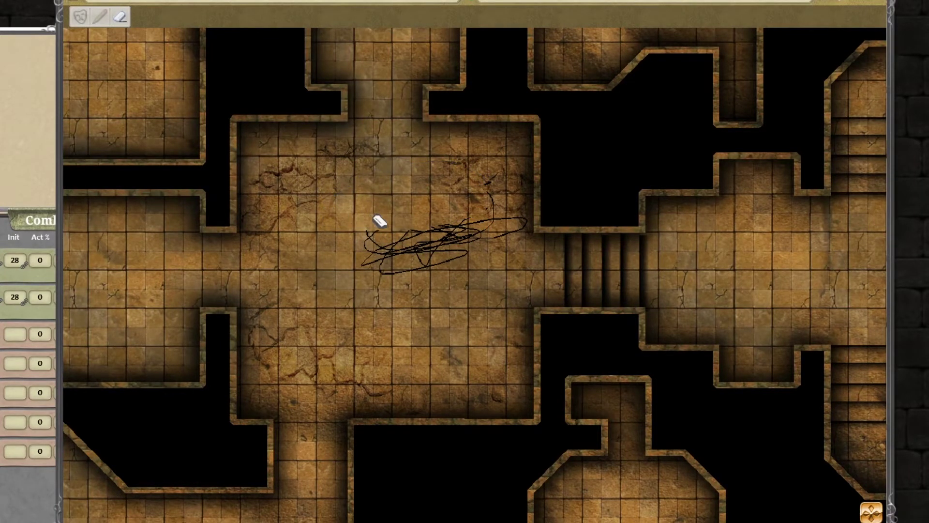
Step: Clear the entire remaining drawing from the map at once
right_click(391, 216)
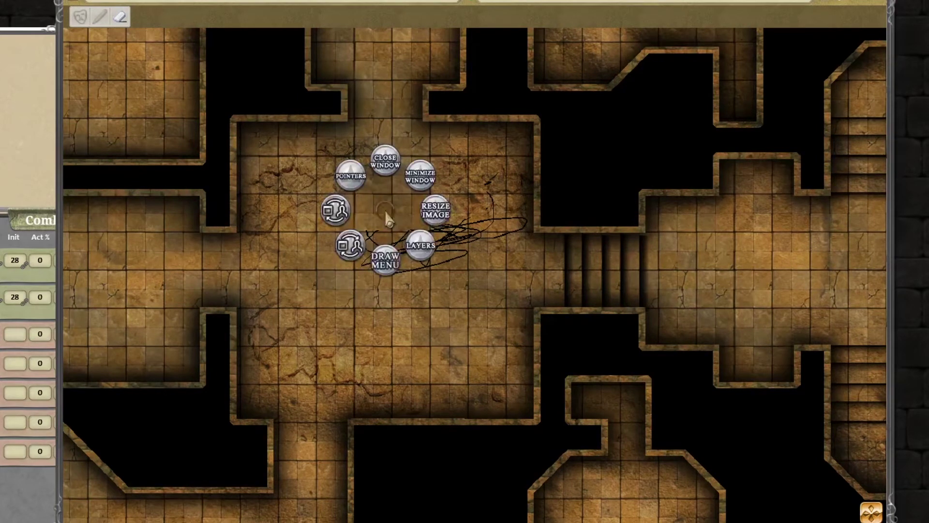
left_click(386, 259)
left_click(349, 294)
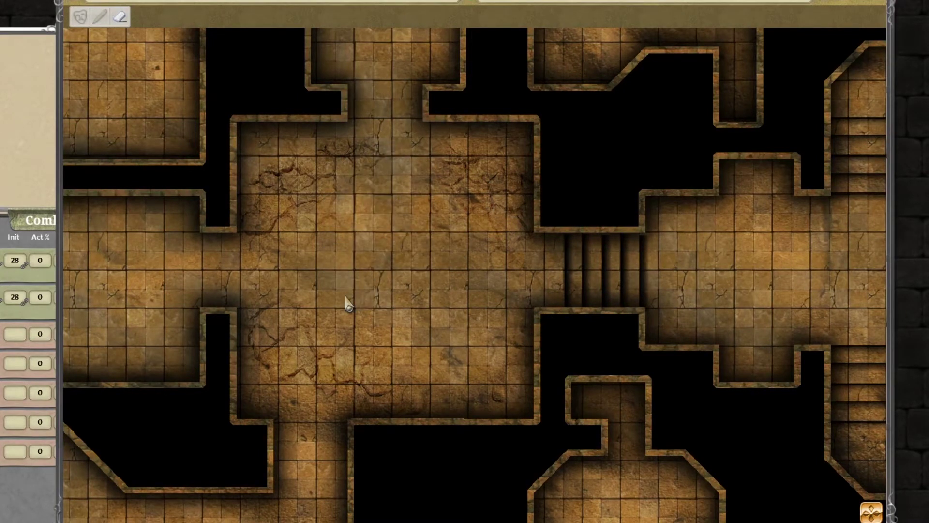
Step: Lock the drawing layer and draw a short freehand zigzag in the central room
right_click(403, 219)
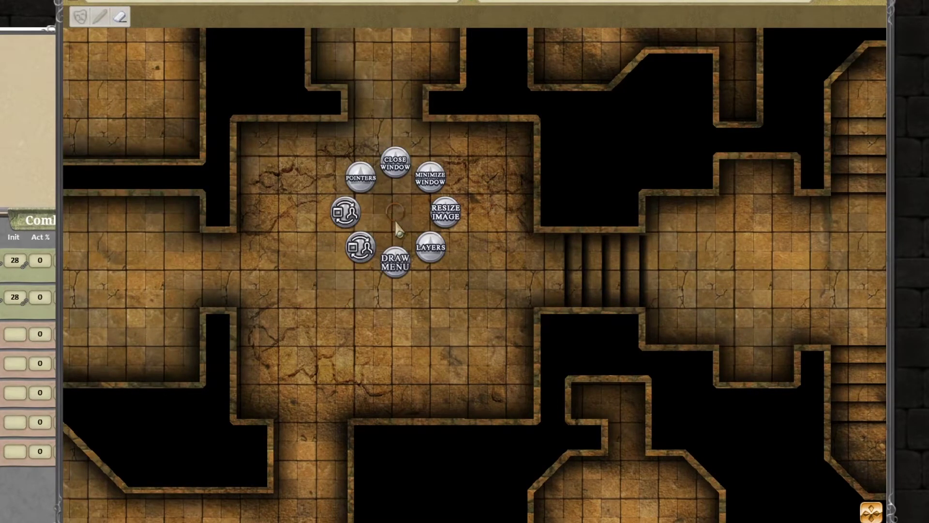
left_click(396, 263)
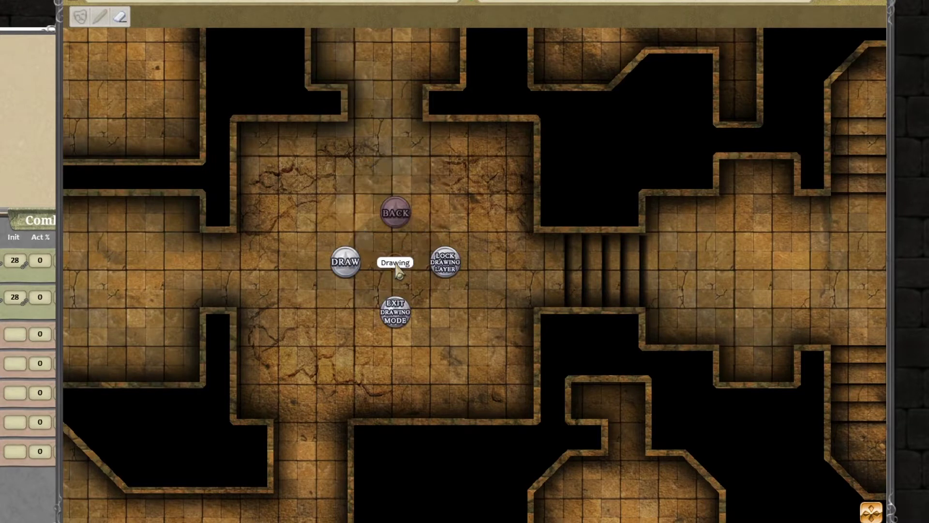
left_click(454, 271)
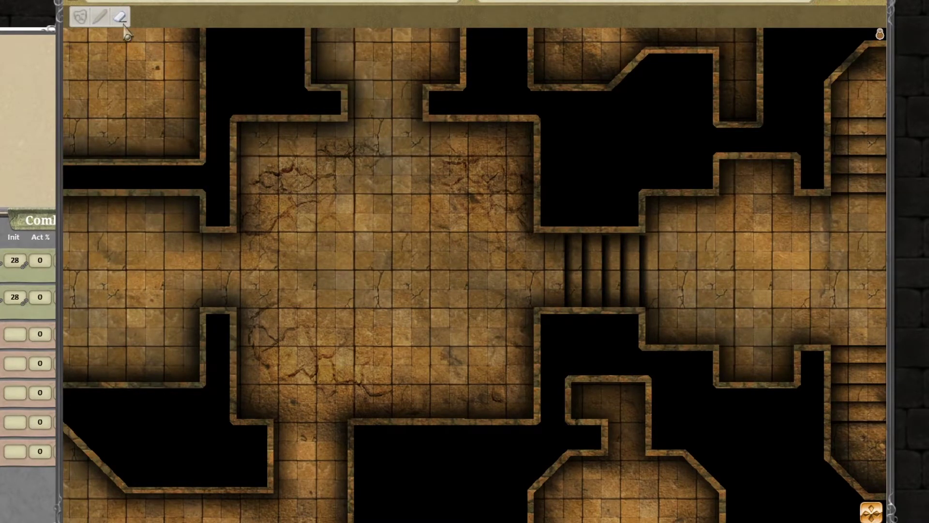
left_click(100, 18)
mouse_move(405, 223)
left_mouse_down()
mouse_move(483, 256)
mouse_move(428, 269)
mouse_move(457, 264)
left_mouse_up()
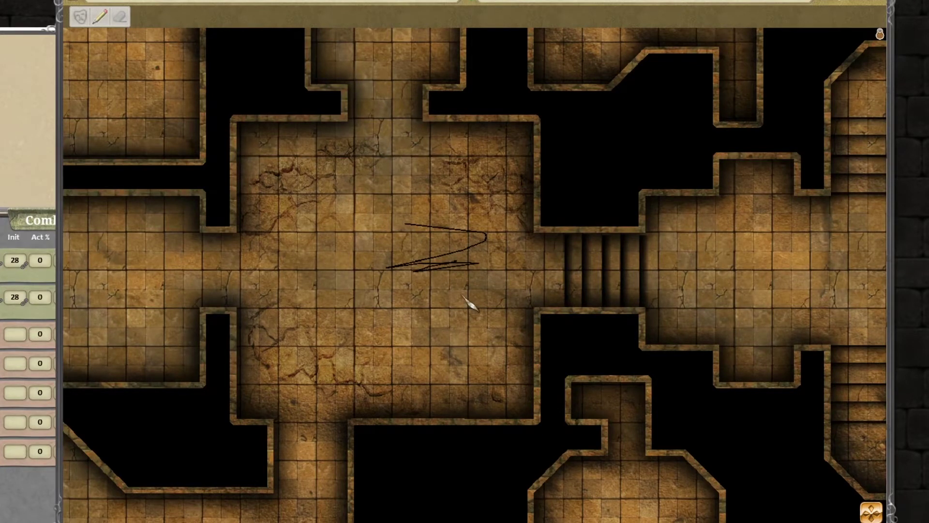
Step: Unlock the drawing layer of the map
right_click(462, 296)
left_click(463, 344)
left_click(511, 344)
Step: Clear the zigzag drawing from the central room
right_click(386, 208)
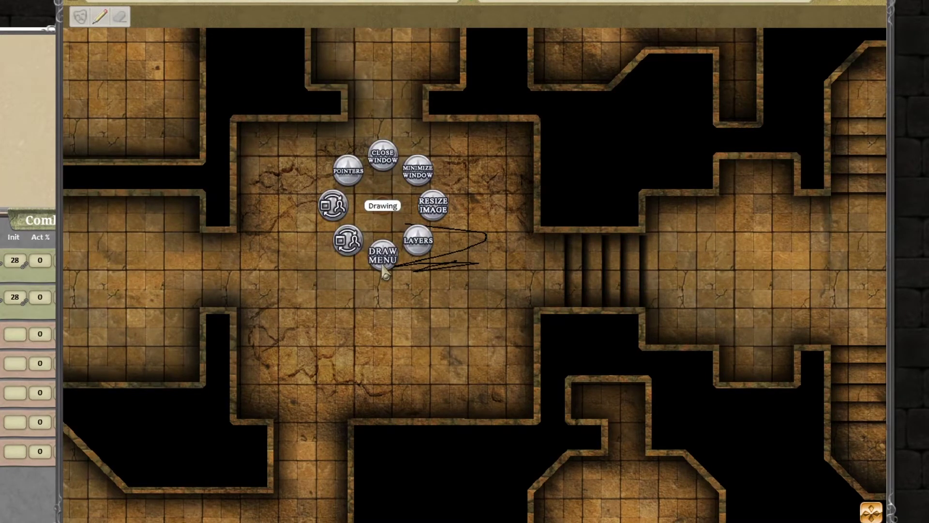
left_click(382, 252)
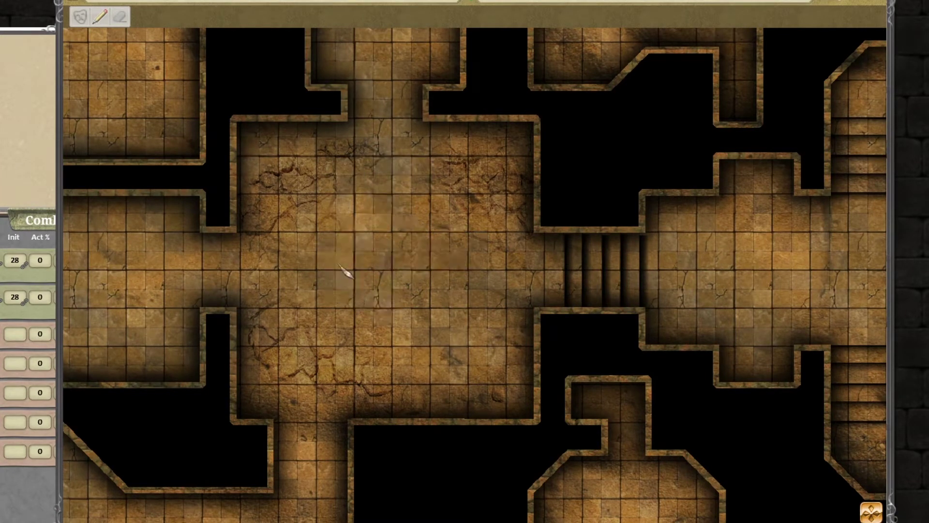
left_click(106, 20)
Step: Exit drawing mode on the map
right_click(492, 239)
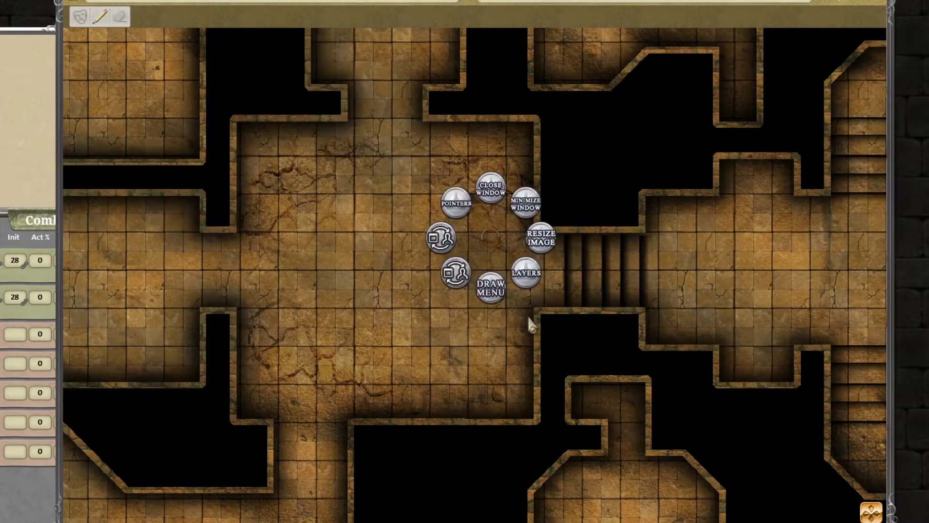
left_click(490, 290)
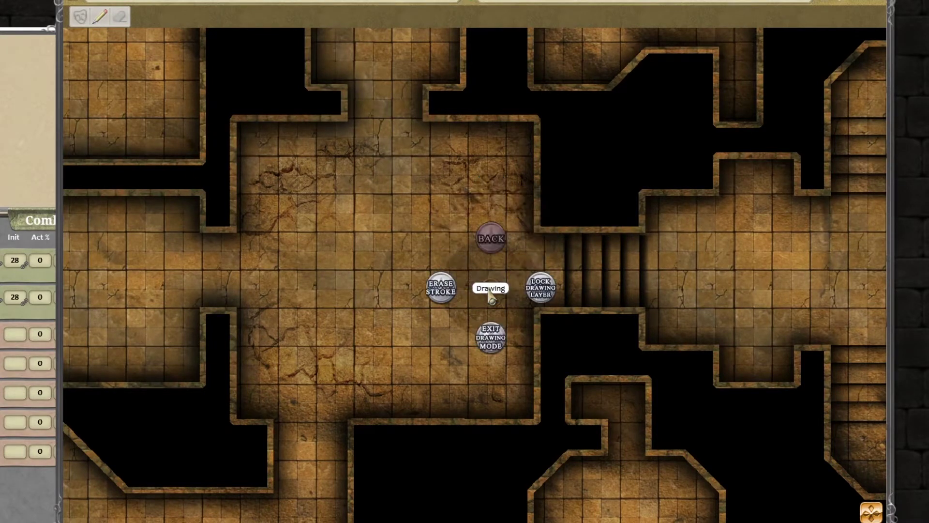
left_click(490, 339)
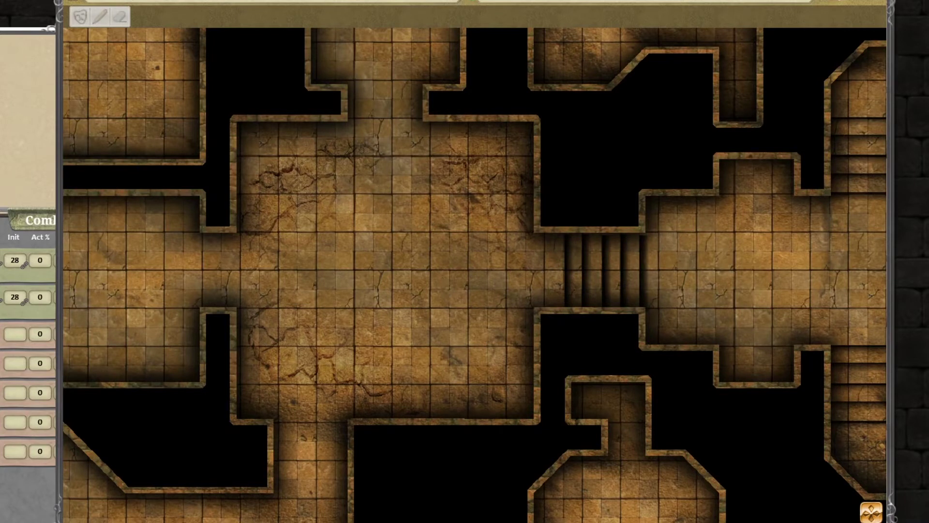
Step: Use the map's Goto navigator to jump to the pool on the eastern side
right_click(423, 193)
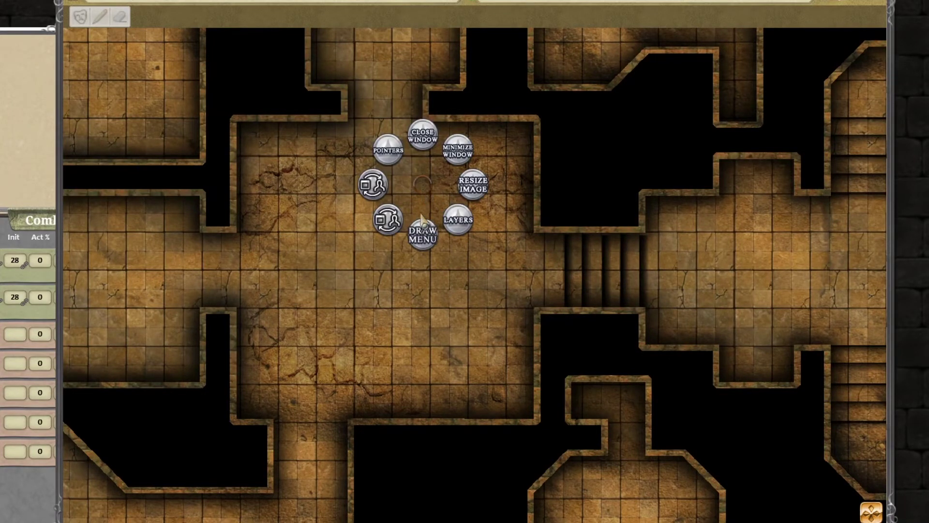
left_click(458, 224)
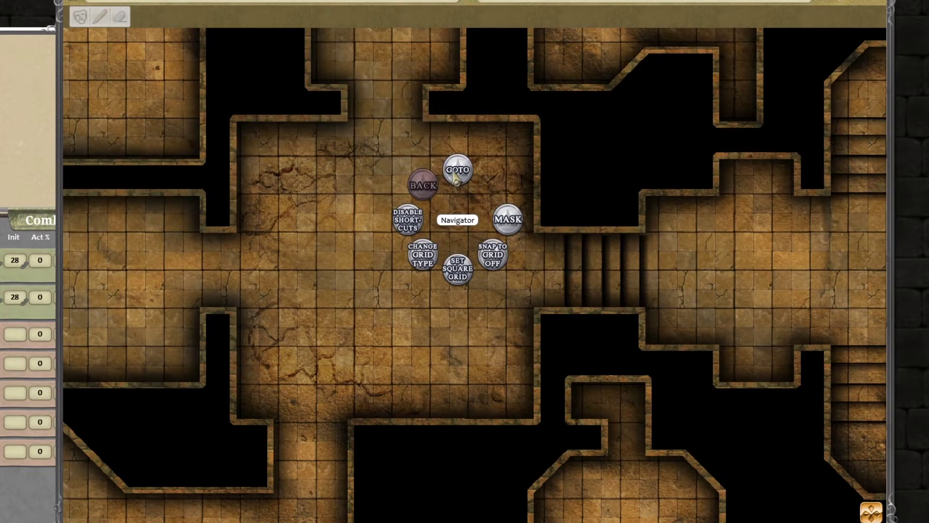
left_click(457, 172)
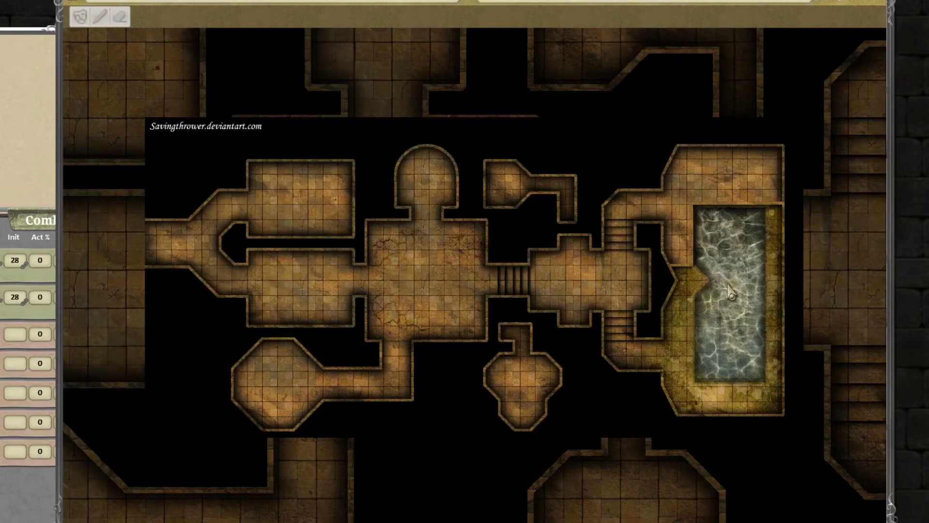
scroll(730, 292, "up", 4)
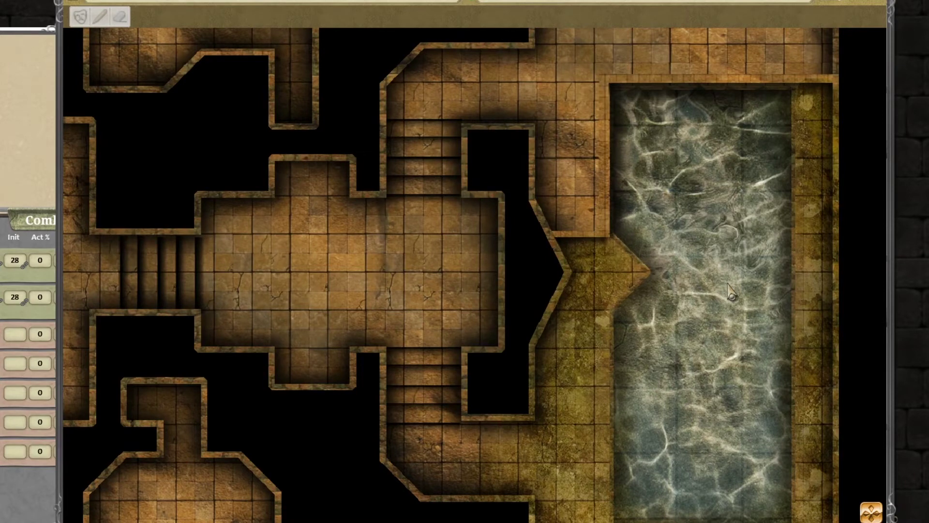
scroll(415, 303, "up", 1)
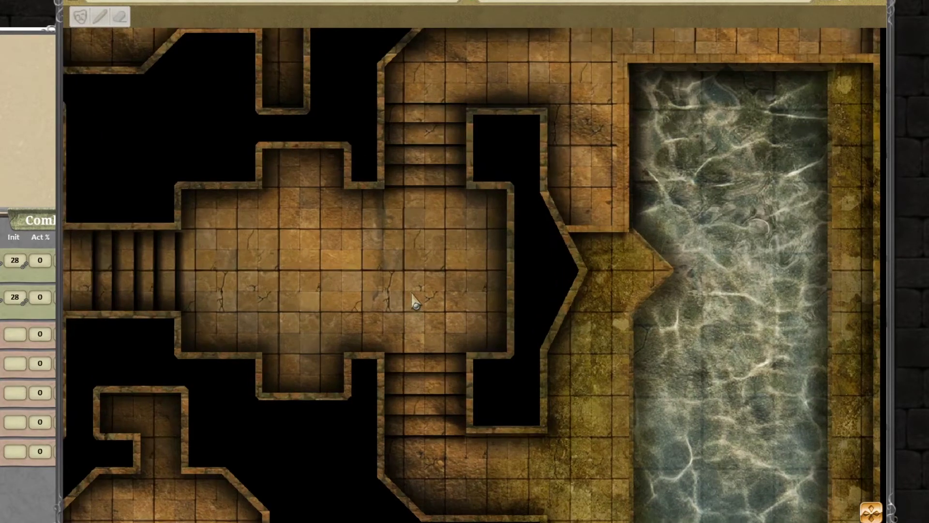
Step: Set a square grid by sizing a cell larger than the floor tiles in the room west of the pool
scroll(412, 294, "up", 3)
right_click(434, 205)
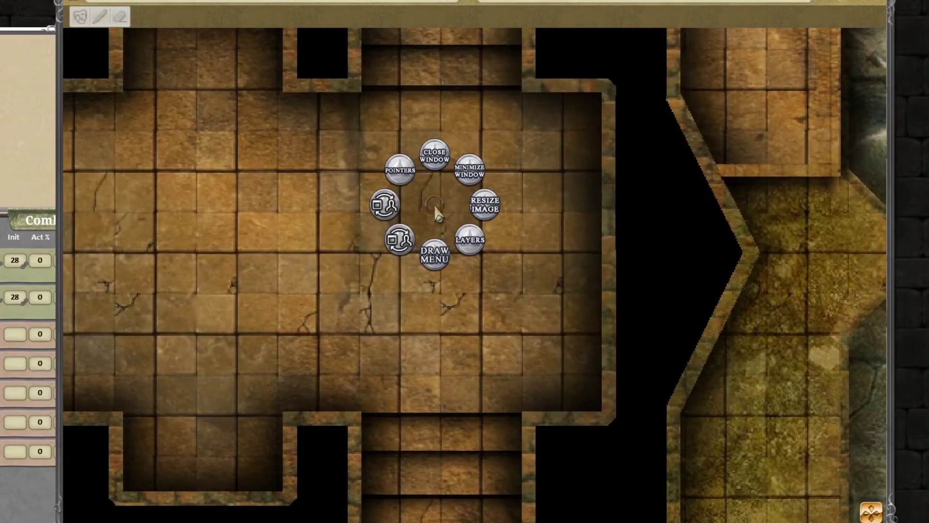
left_click(469, 239)
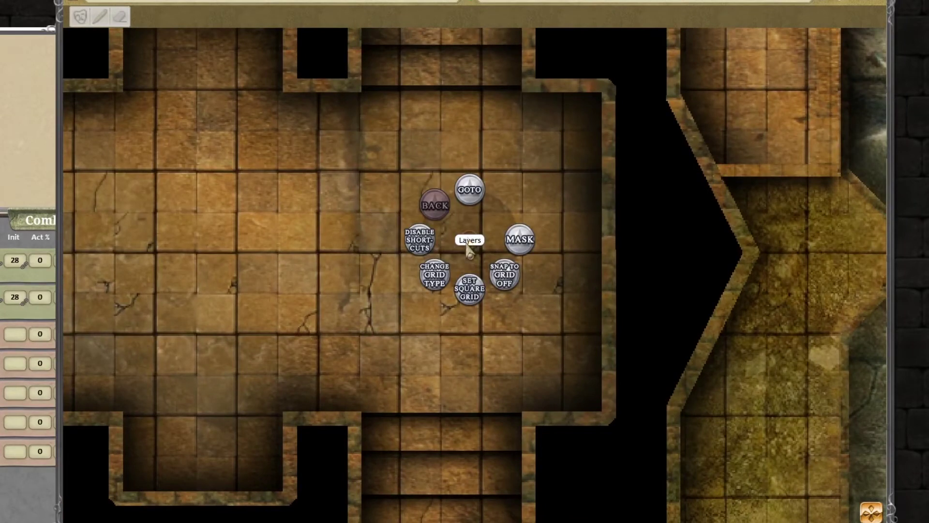
left_click(468, 294)
left_click_drag(382, 206, 522, 345)
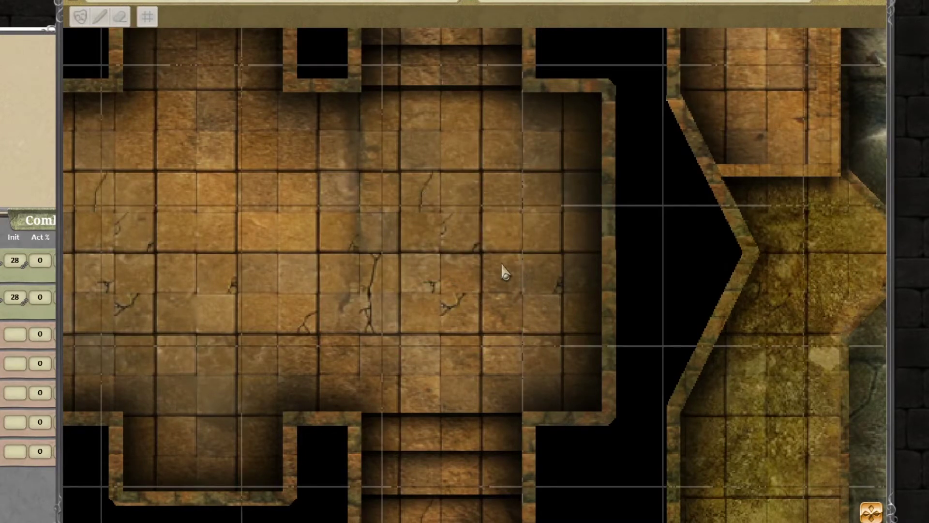
Step: Change the map's grid type from square to hexagonal
right_click(449, 232)
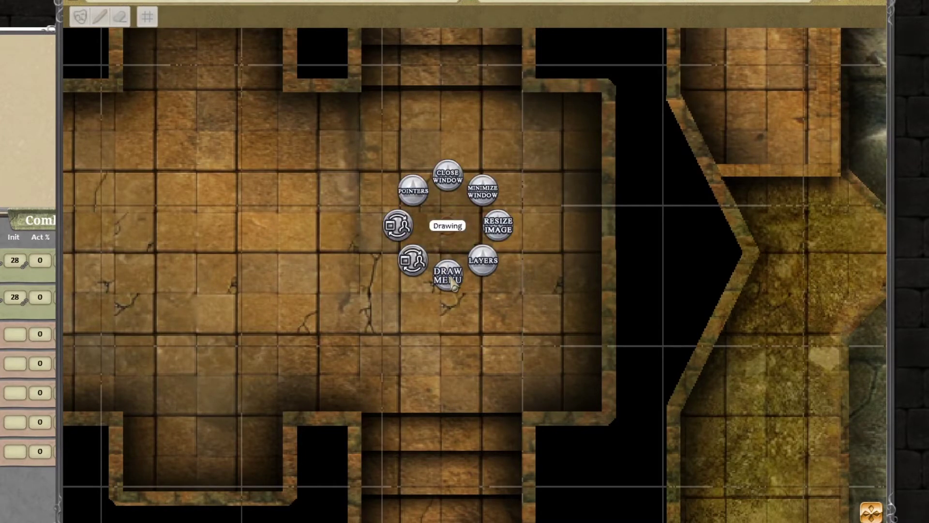
left_click(481, 264)
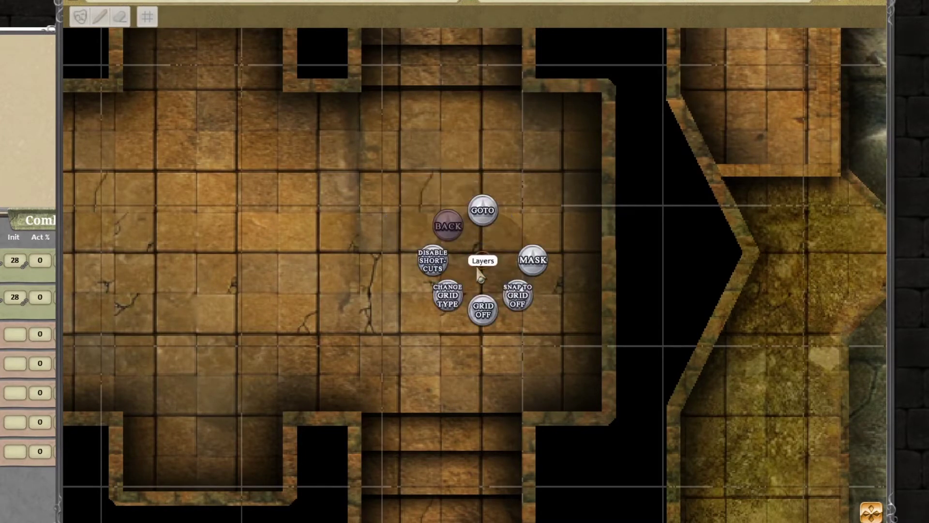
left_click(449, 301)
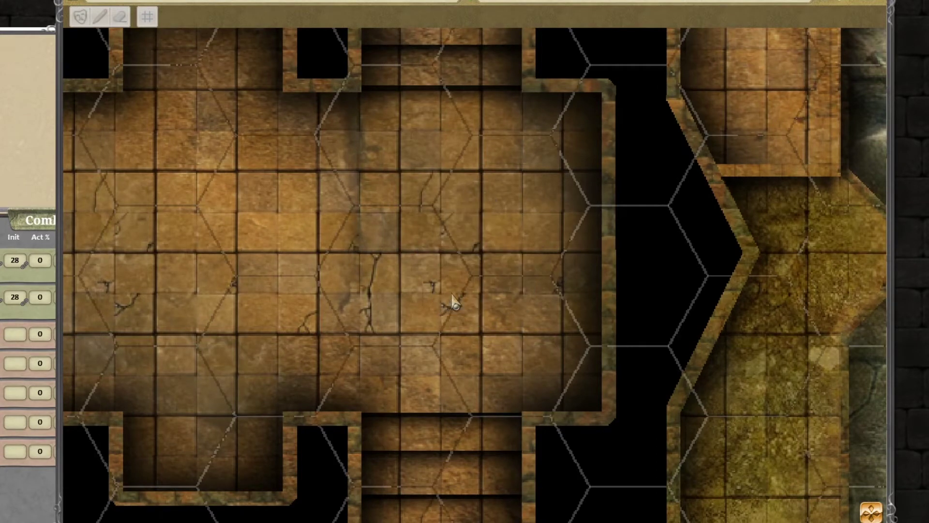
Step: Turn off the hex grid and change the grid type back to square
right_click(439, 247)
left_click(483, 282)
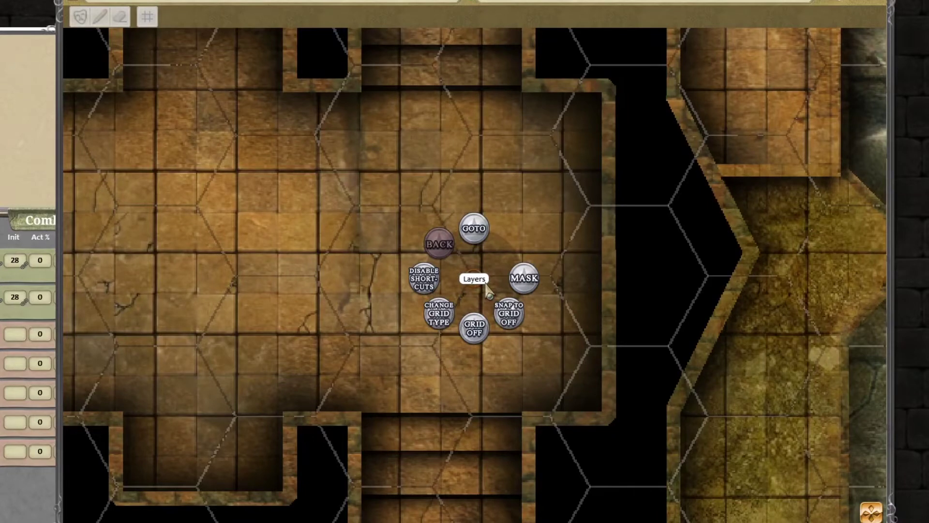
left_click(473, 329)
right_click(432, 253)
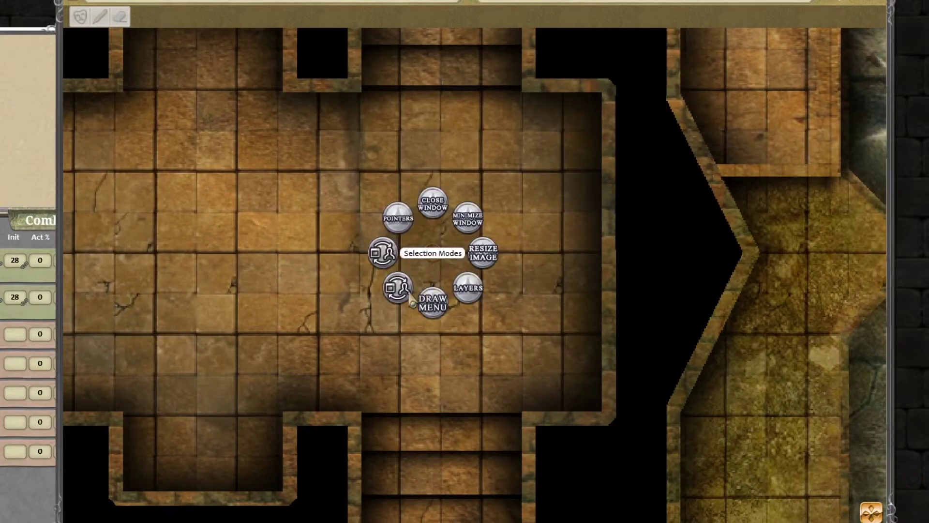
left_click(467, 289)
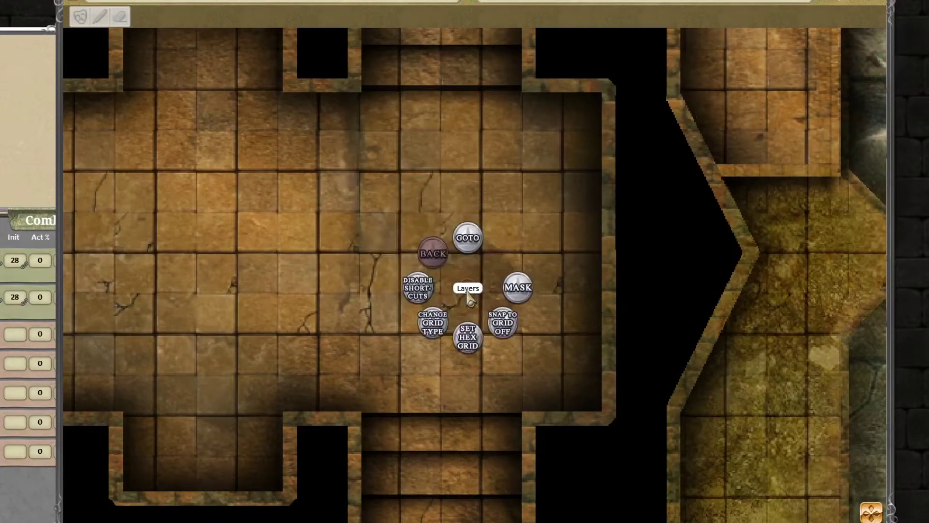
left_click(434, 335)
Step: Set a square grid matching one large floor tile in the room west of the pool and check its alignment across the map
right_click(406, 221)
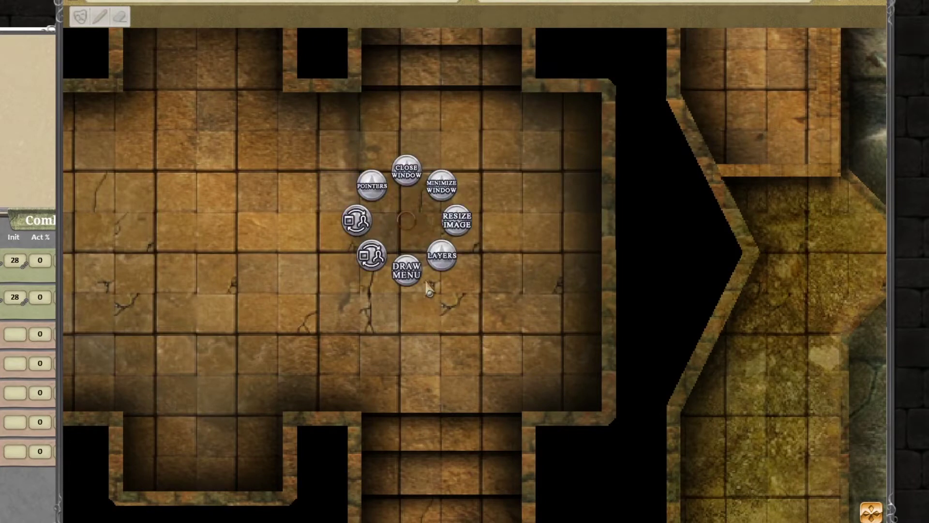
left_click(440, 254)
left_click(437, 304)
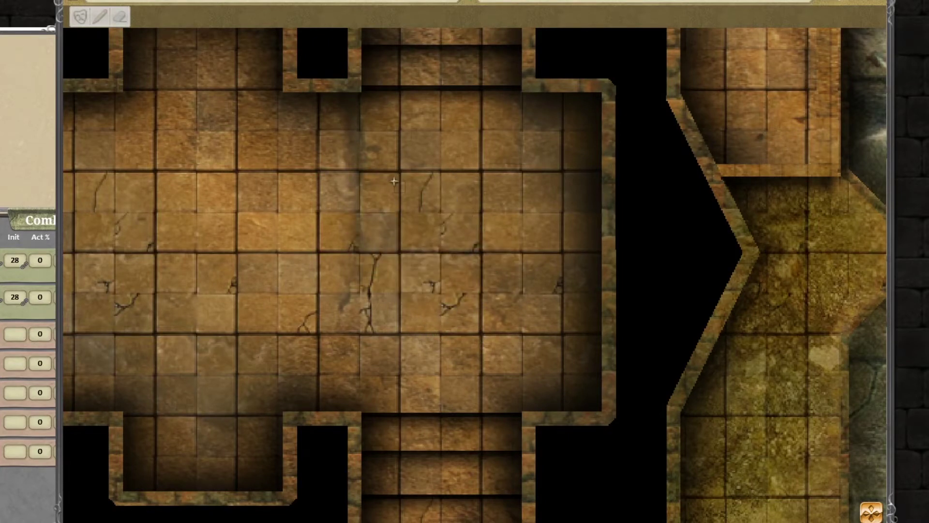
left_click_drag(400, 170, 482, 247)
scroll(433, 247, "down", 5)
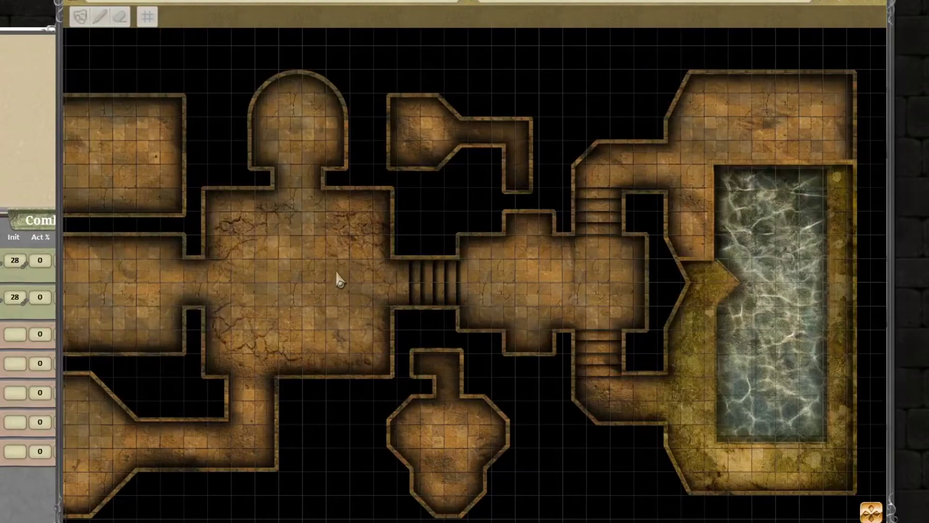
left_click_drag(317, 276, 385, 274)
scroll(518, 265, "up", 8)
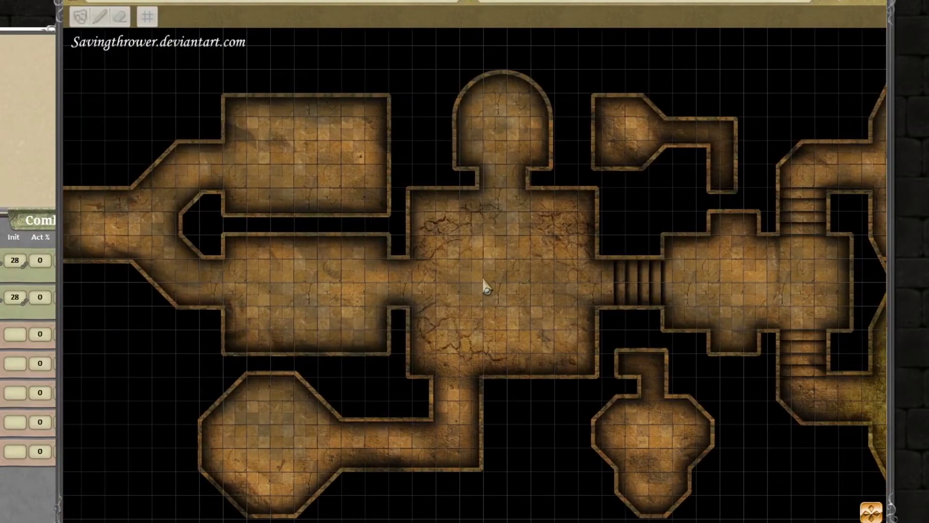
scroll(485, 281, "up", 3)
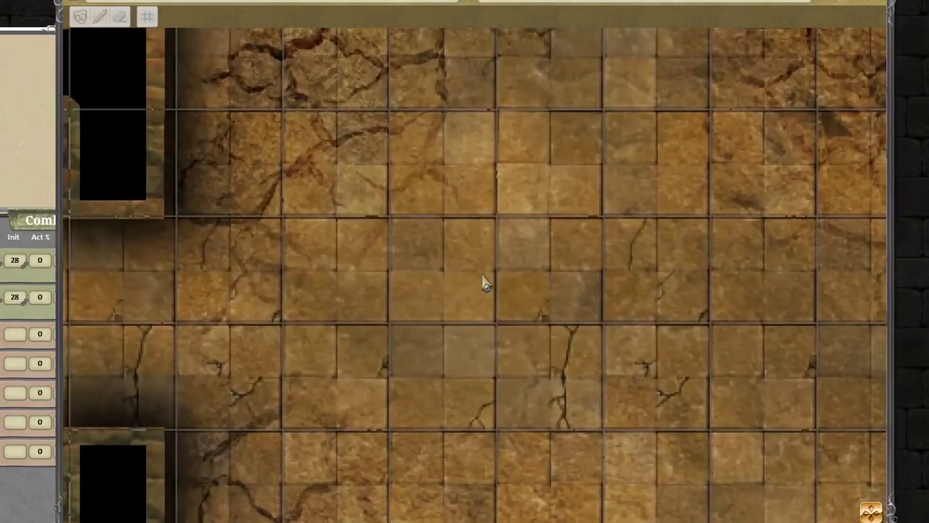
Step: Nudge the map's grid three steps left and back right, and shrink its cells by one step and enlarge them again
scroll(485, 281, "down", 4)
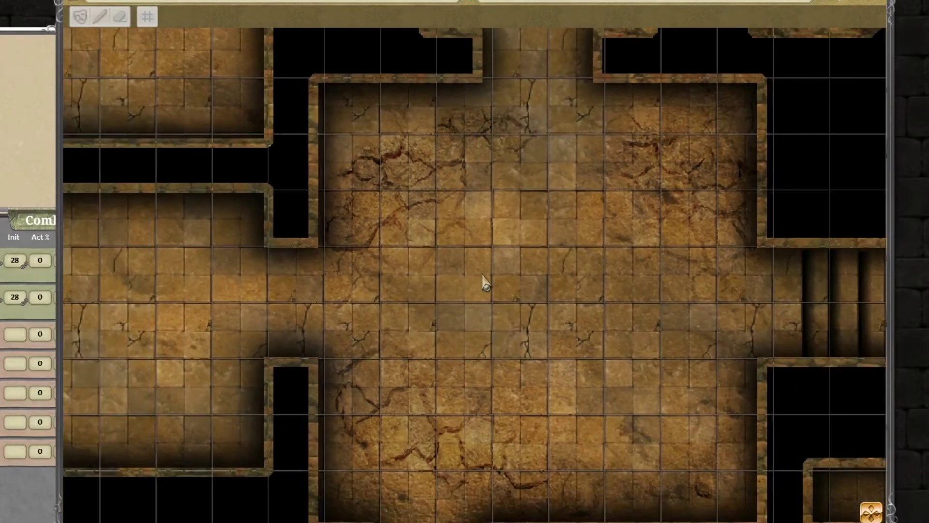
scroll(484, 282, "down", 1)
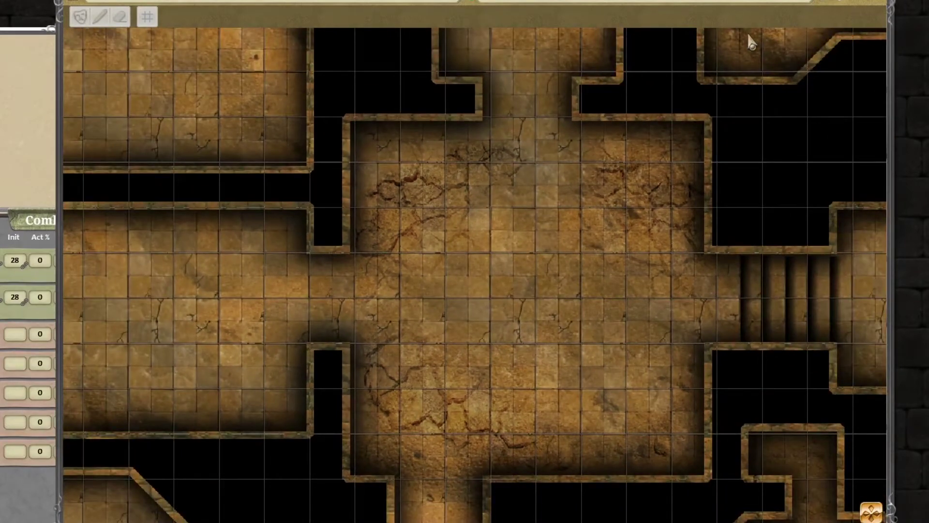
left_click(150, 17)
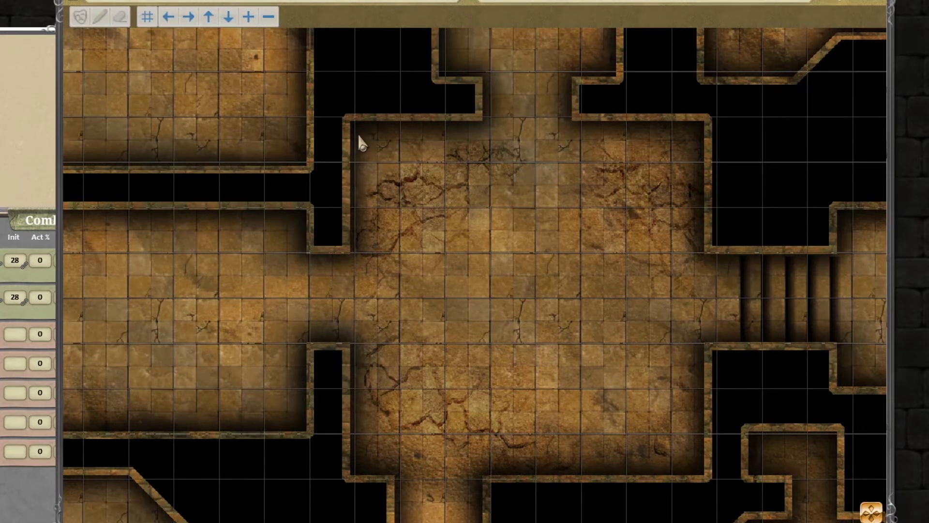
scroll(580, 283, "up", 5)
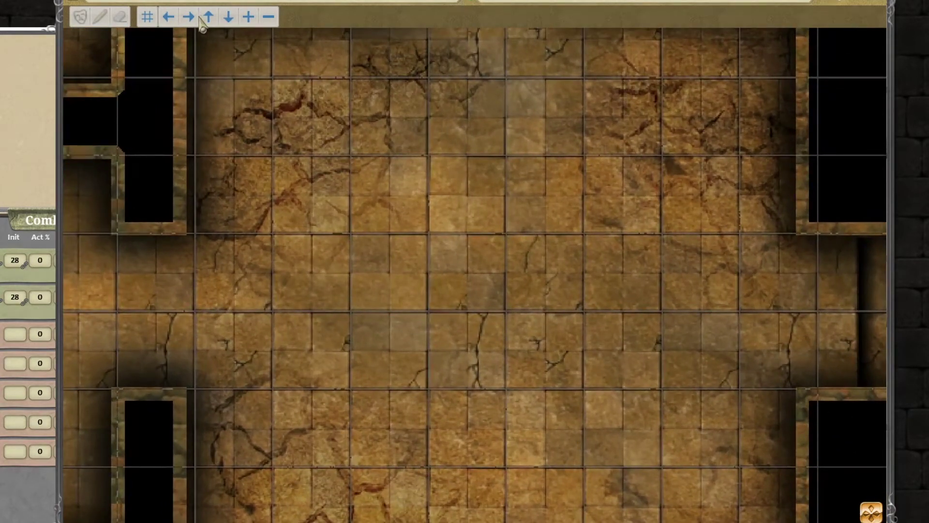
left_click(172, 20)
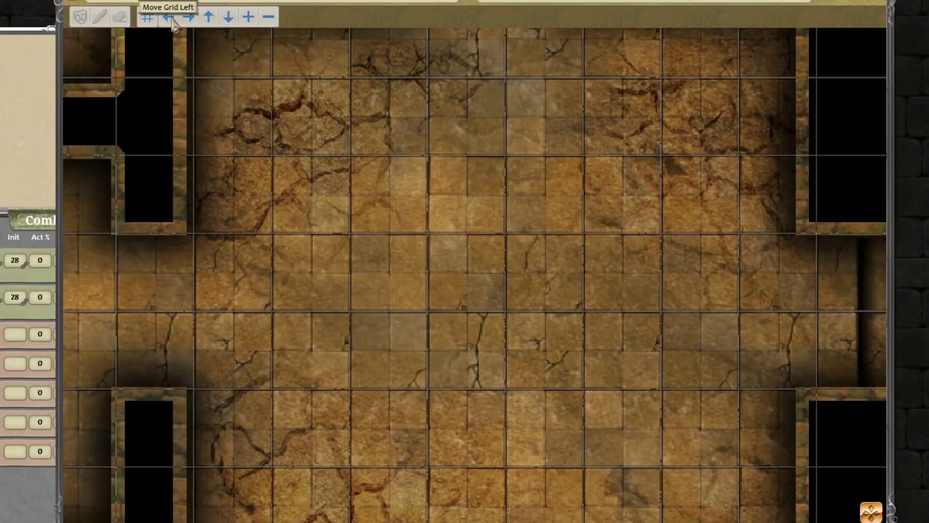
left_click(172, 20)
left_click(173, 21)
left_click(190, 21)
left_click(189, 22)
left_click(190, 22)
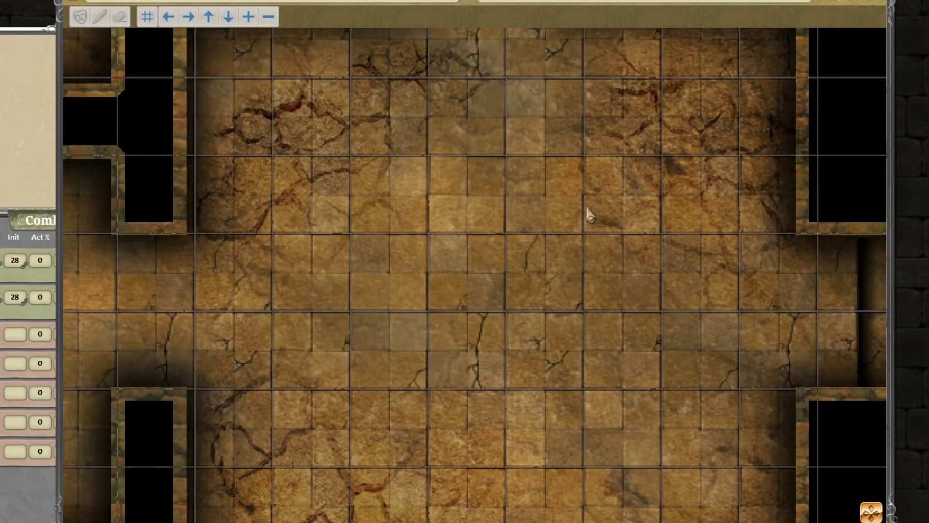
left_click(269, 17)
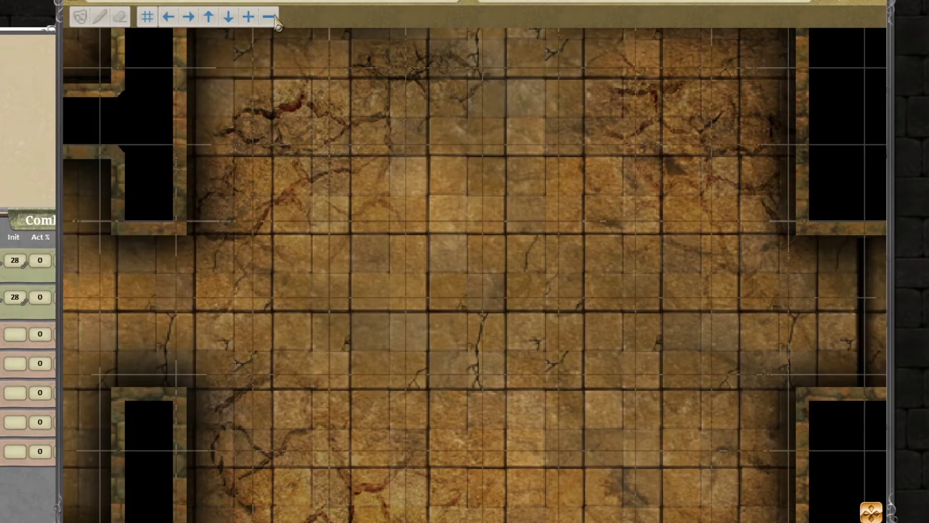
left_click(249, 17)
Step: Measure the distance from the central room's west doorway to the stairs on its east side with a pointer arrow
scroll(596, 253, "down", 3)
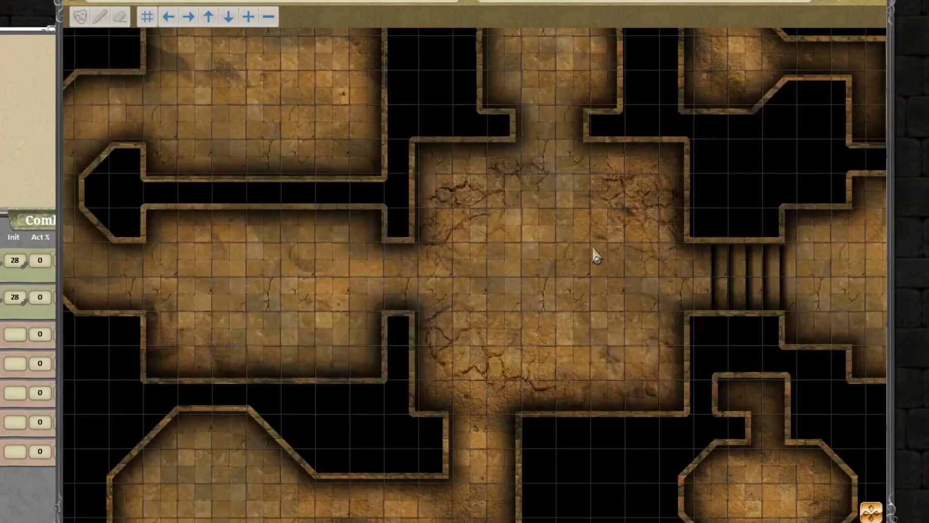
scroll(596, 254, "down", 3)
scroll(596, 254, "up", 3)
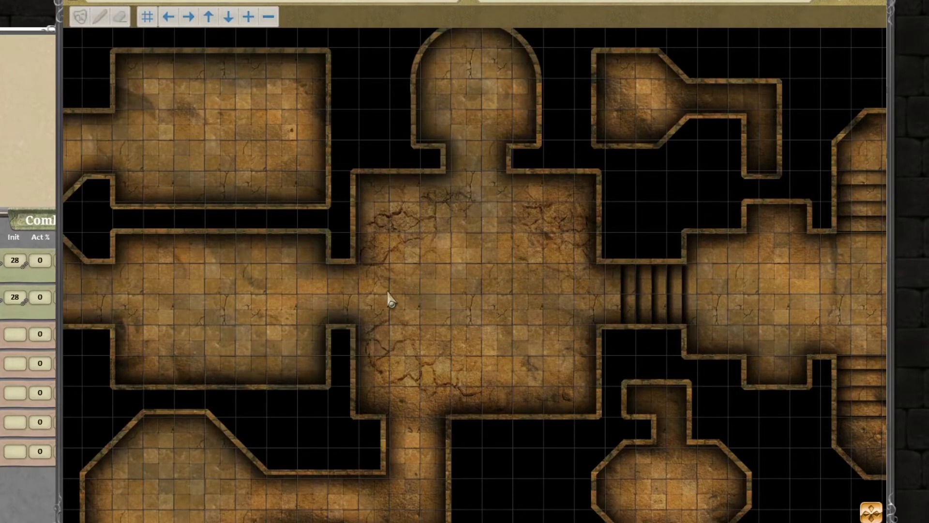
left_click_drag(391, 295, 656, 307)
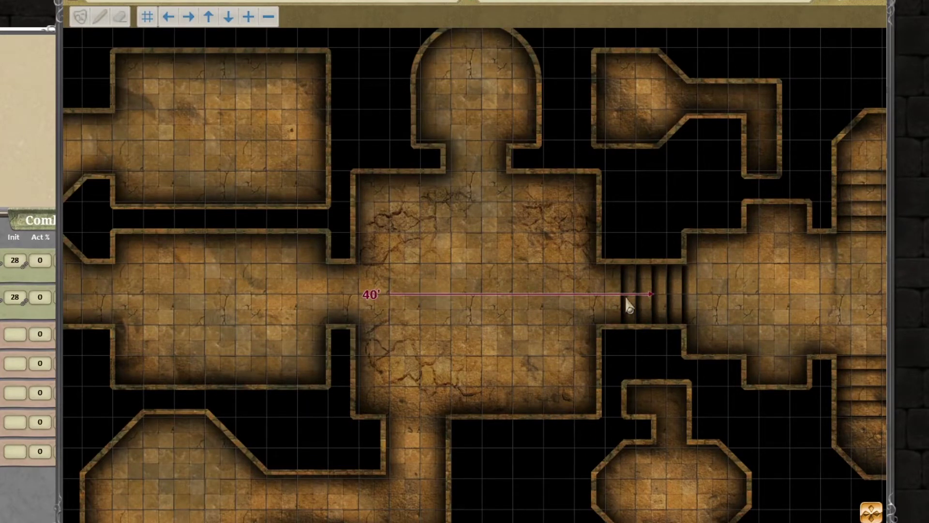
left_click(460, 246)
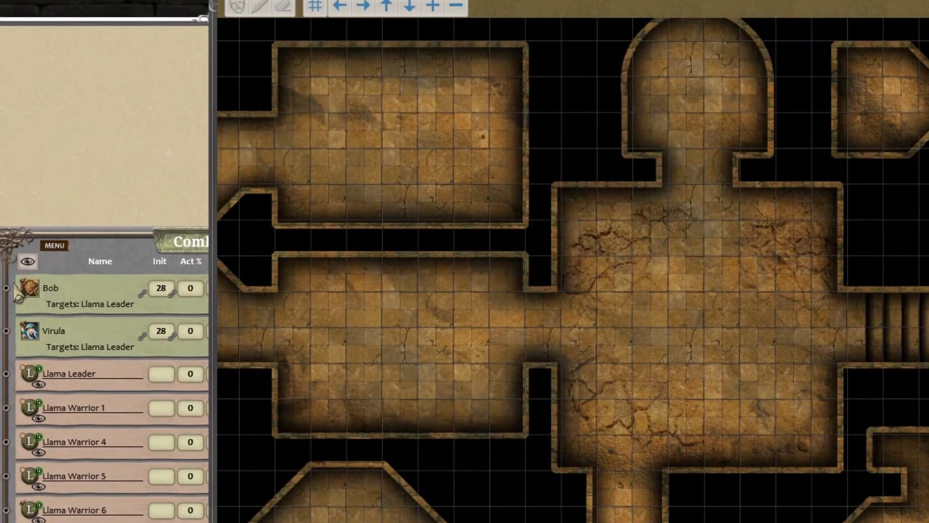
Step: Place the first player character's token from the Combat Tracker in the central room and move it one grid square east
left_click_drag(30, 287, 651, 242)
scroll(687, 281, "up", 5)
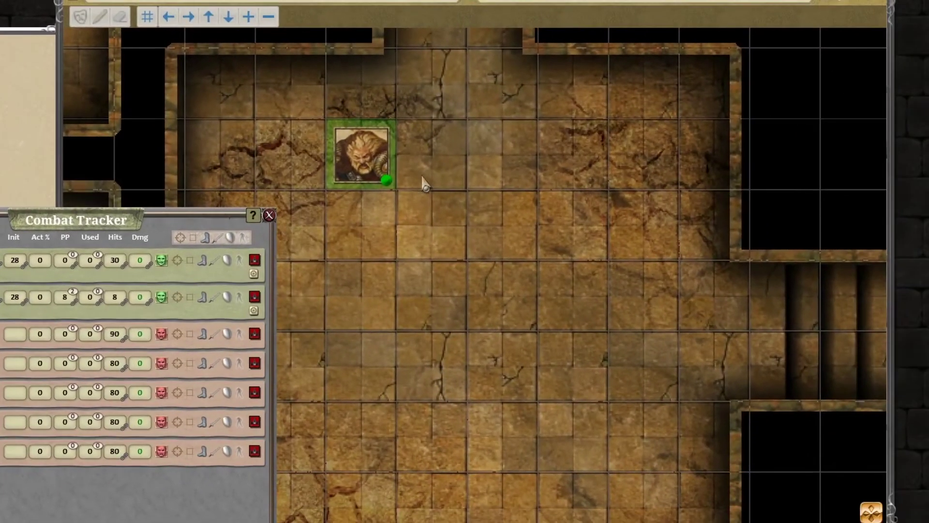
right_click(621, 190)
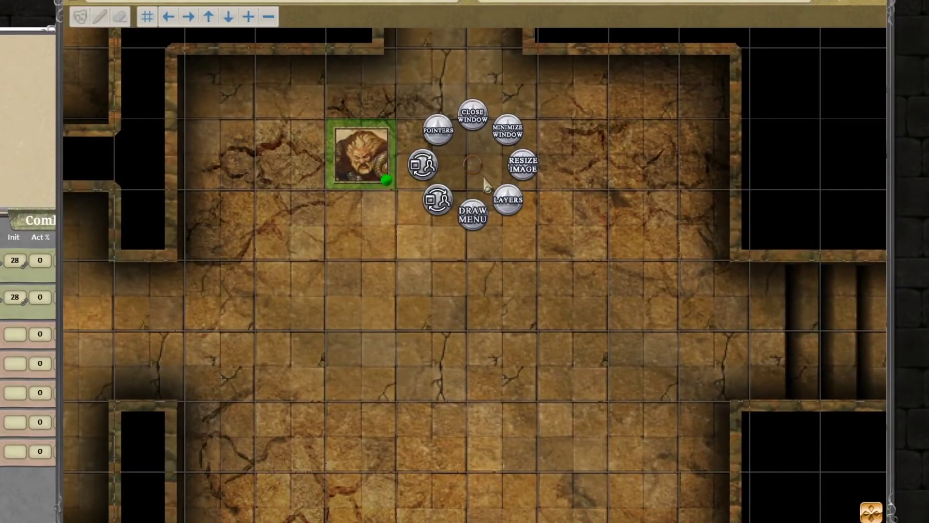
left_click(509, 200)
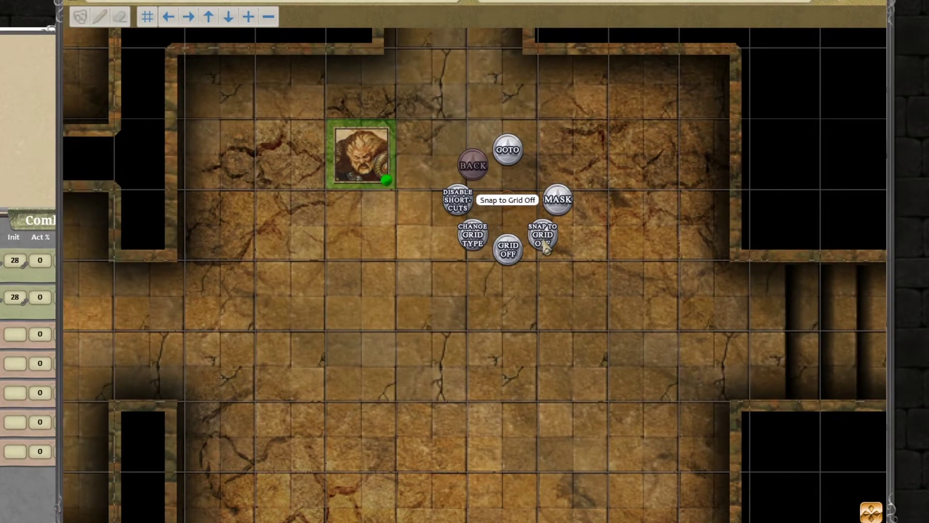
left_click(359, 162)
left_click_drag(359, 165, 437, 170)
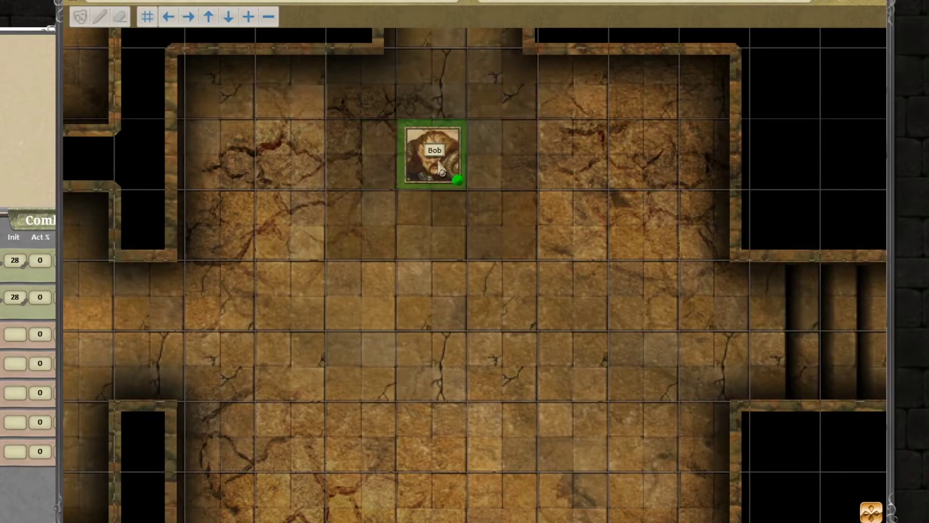
Step: Turn off snap to grid and move the character's token about half a square east, off the grid lines
right_click(503, 232)
left_click(538, 265)
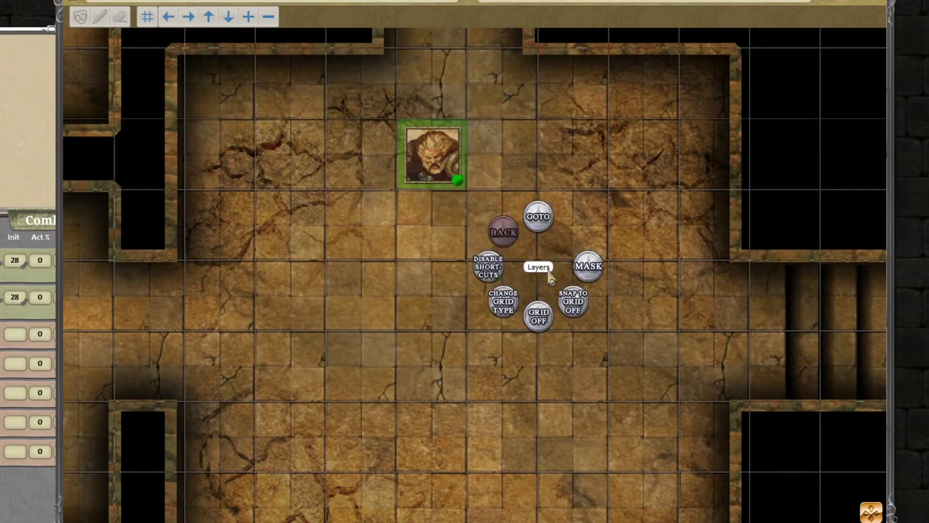
left_click(569, 306)
left_click_drag(436, 196, 464, 155)
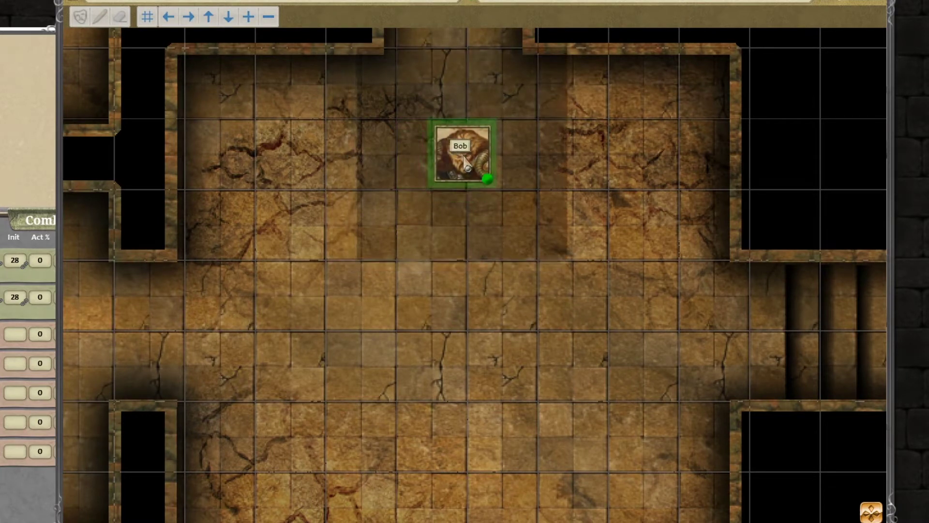
Step: Turn snap to grid back on and return the character's token to its grid square
right_click(384, 164)
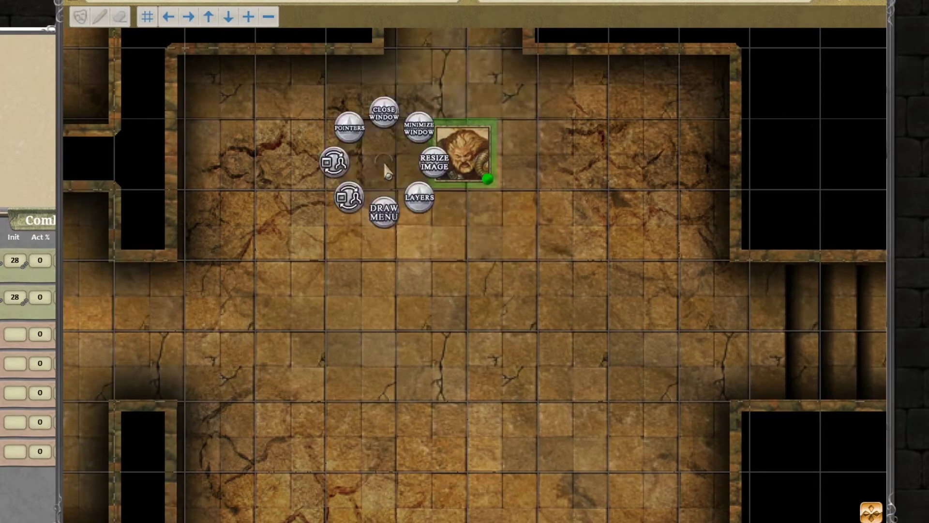
left_click(416, 200)
left_click(453, 232)
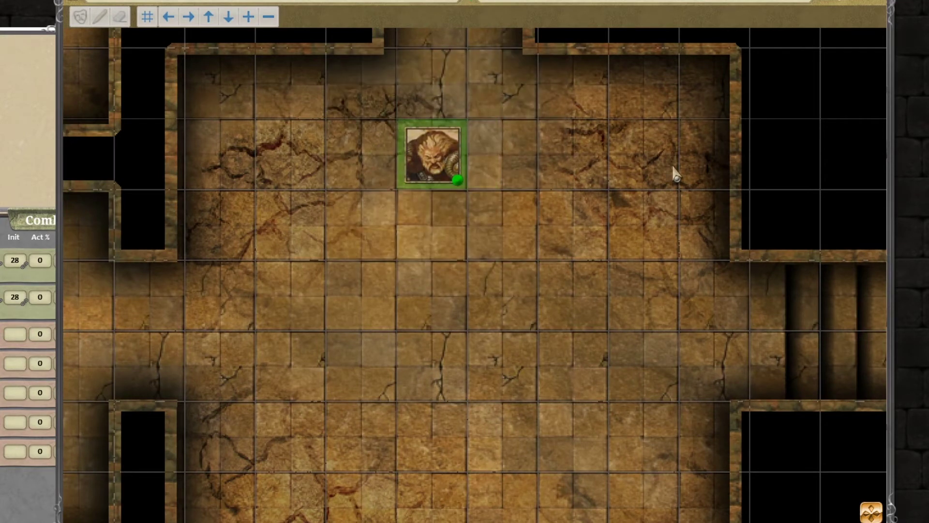
Step: Disable the shortcut links layer on the map
scroll(544, 280, "down", 5)
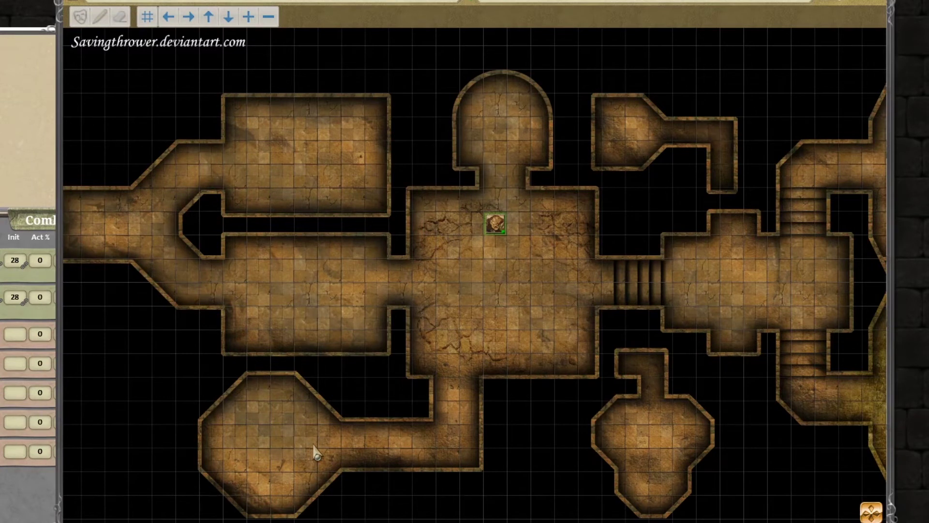
right_click(470, 274)
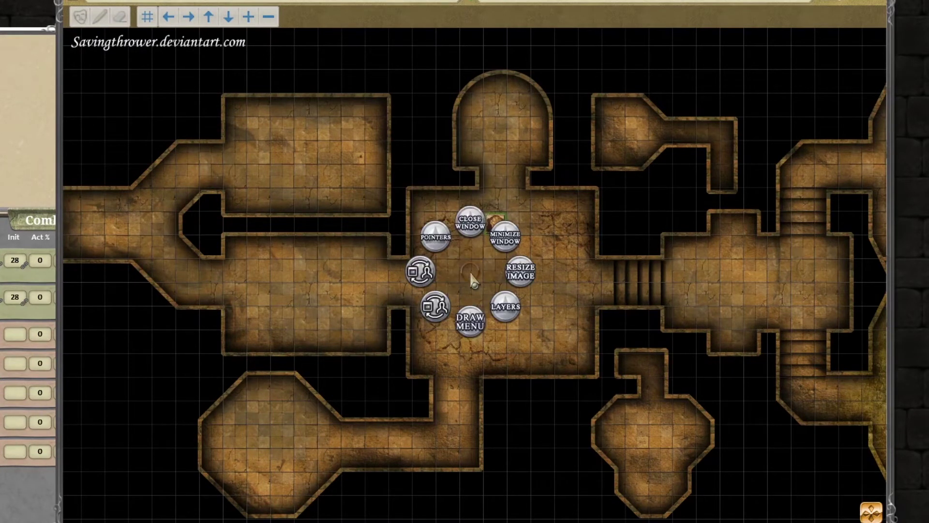
left_click(507, 310)
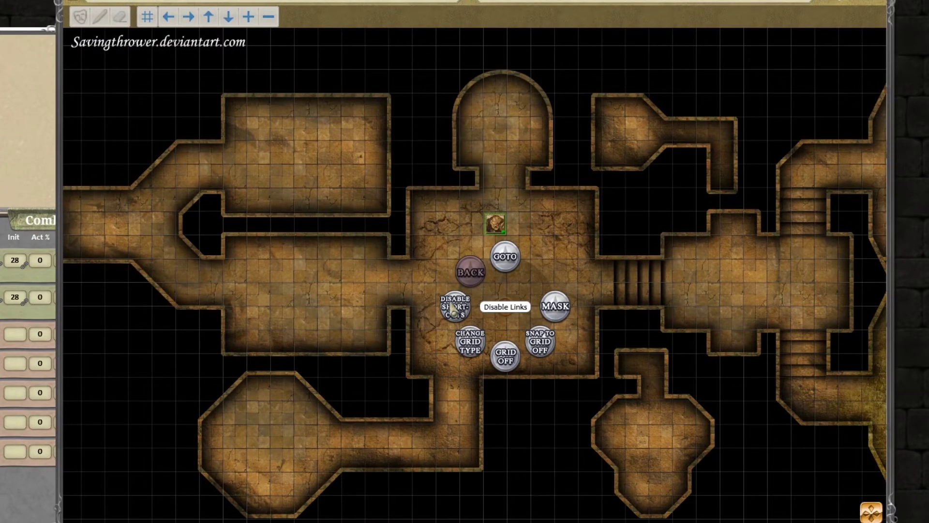
left_click(455, 307)
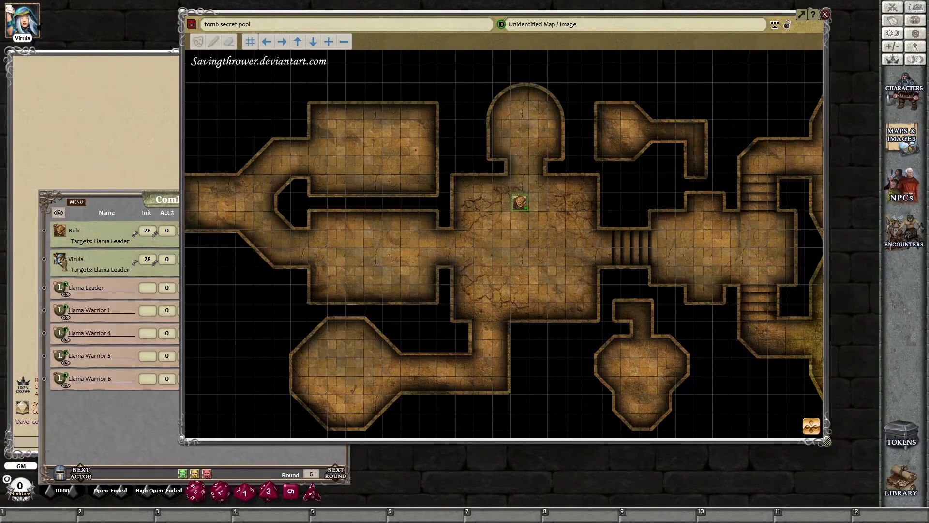
Step: Place the second player character, Llama Leader and Llama Warrior 1 tokens around the central and eastern rooms, and close the Combat Tracker
left_click_drag(60, 261, 502, 238)
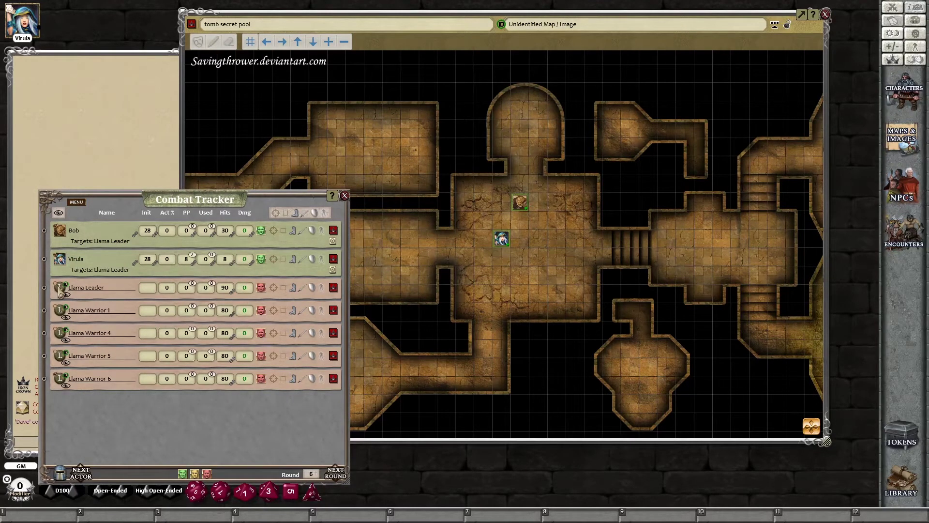
left_click_drag(63, 290, 595, 247)
left_click_drag(194, 198, 246, 186)
left_click_drag(333, 297, 665, 274)
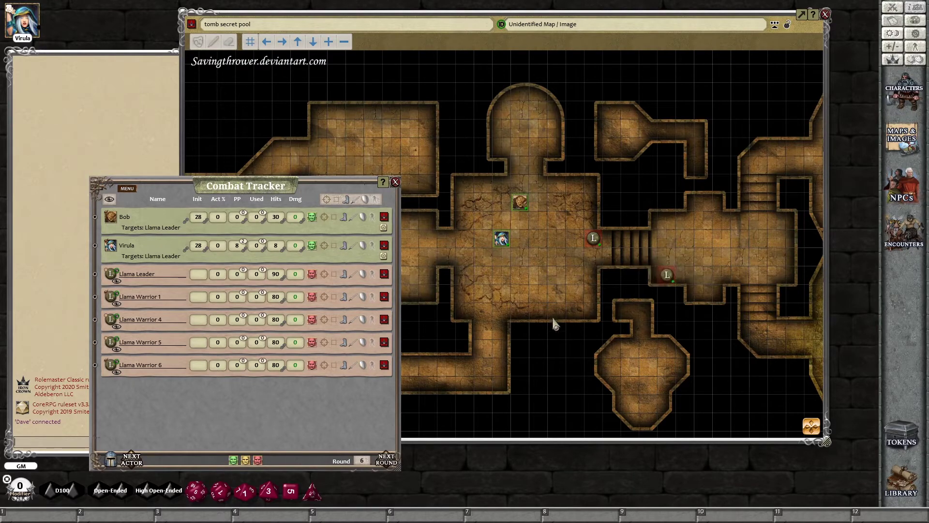
left_click(396, 182)
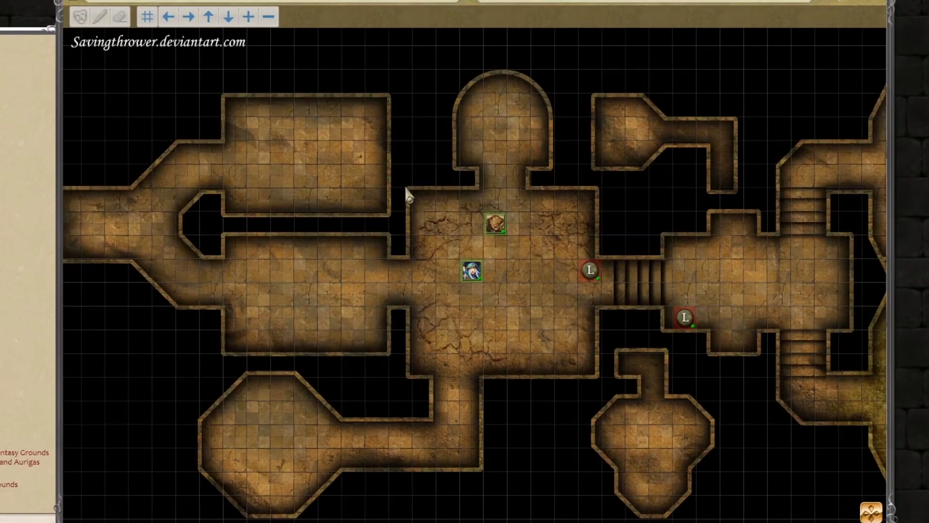
Step: Enable the map's mask layer and share the masked map sheet with the players
right_click(439, 171)
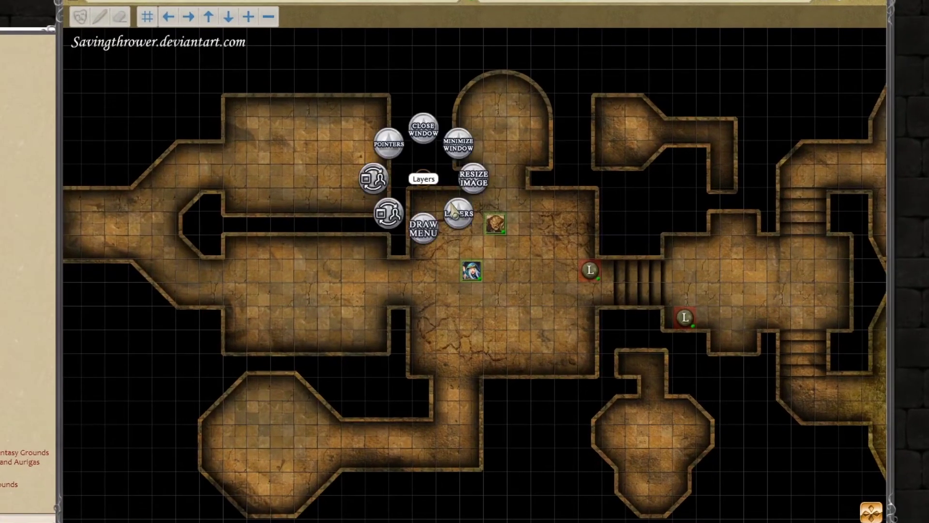
left_click(468, 201)
left_click(518, 222)
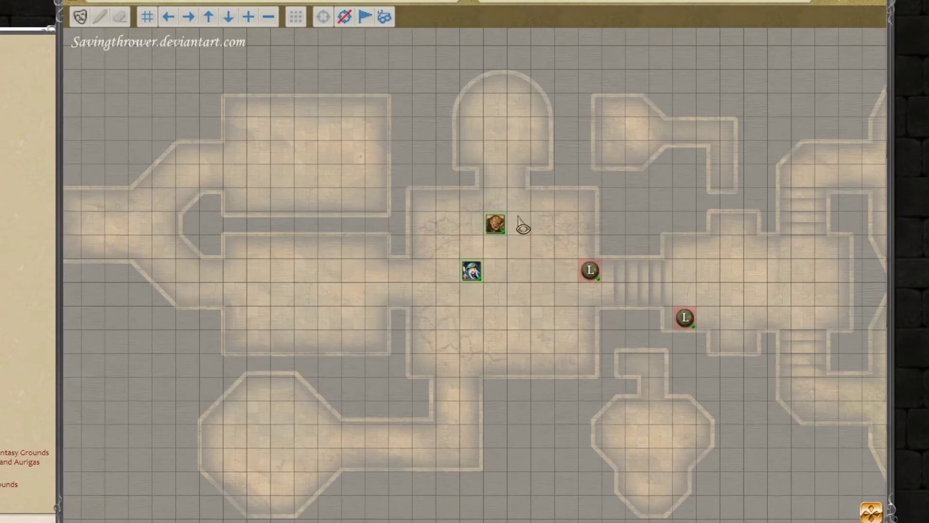
right_click(241, 184)
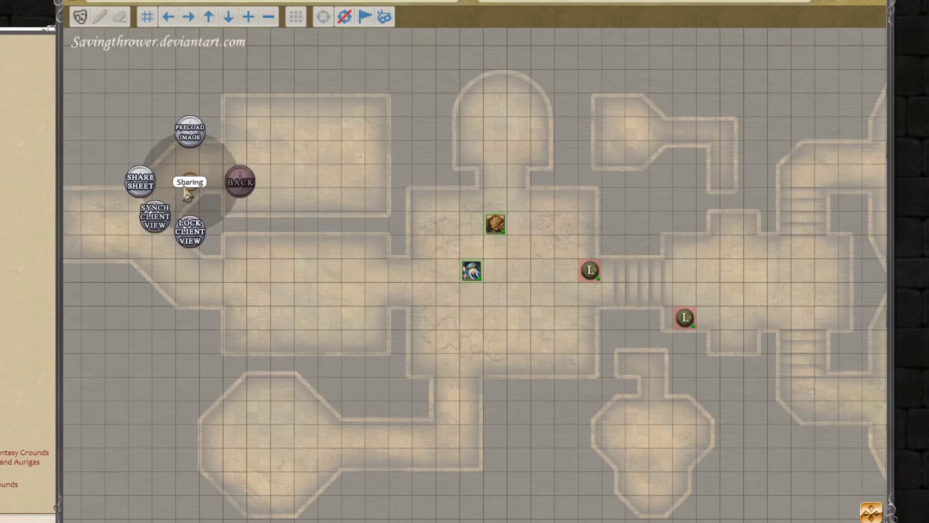
left_click(138, 185)
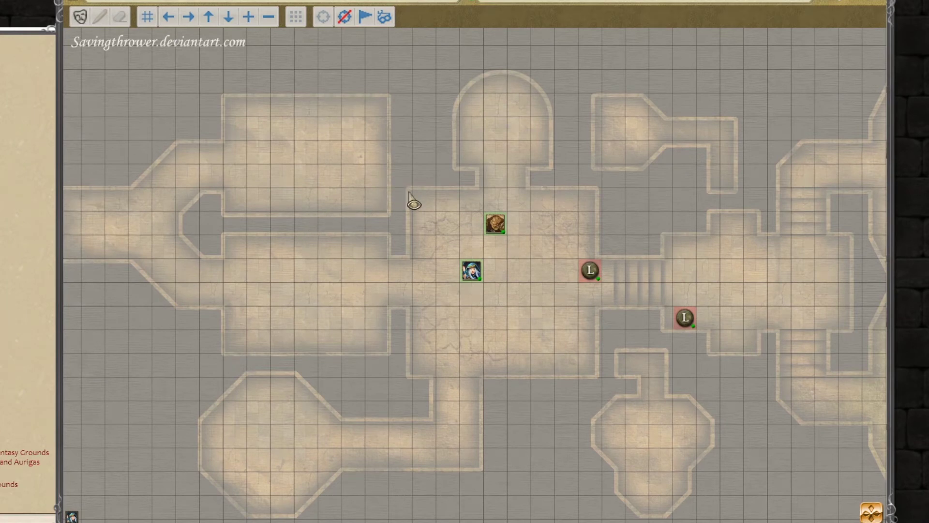
Step: Unmask the central room with a rectangle and the domed alcove north of it with a freehand outline
left_click_drag(408, 190, 598, 377)
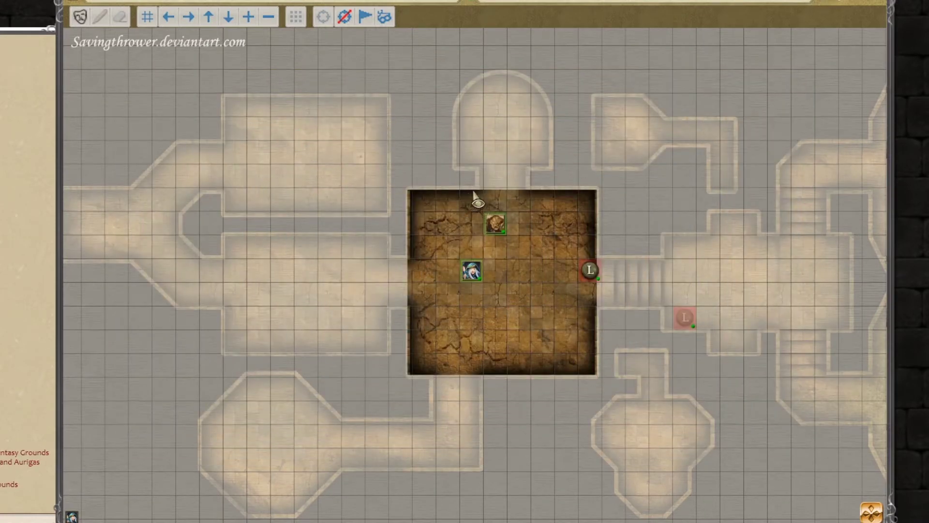
mouse_move(473, 187)
left_mouse_down()
mouse_move(452, 159)
mouse_move(447, 116)
mouse_move(464, 75)
mouse_move(495, 69)
mouse_move(522, 73)
mouse_move(555, 129)
mouse_move(549, 191)
left_mouse_up()
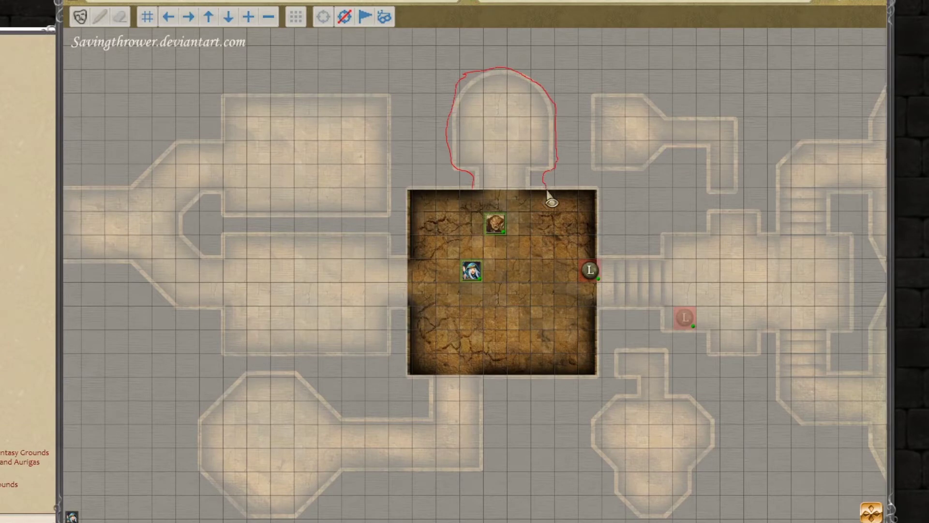
left_click_drag(548, 191, 549, 191)
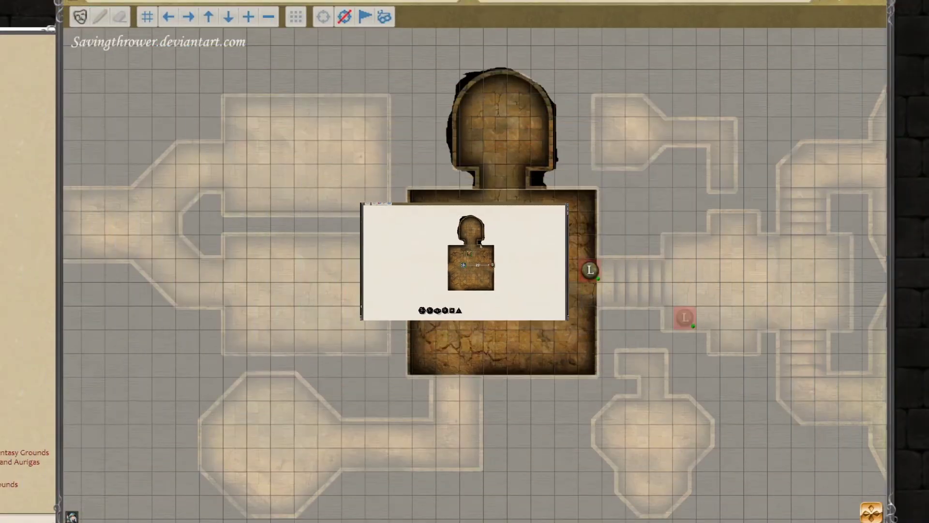
Step: Unmask a narrow strip across the room east of the stairs and mask it again
left_click_drag(688, 260, 821, 283)
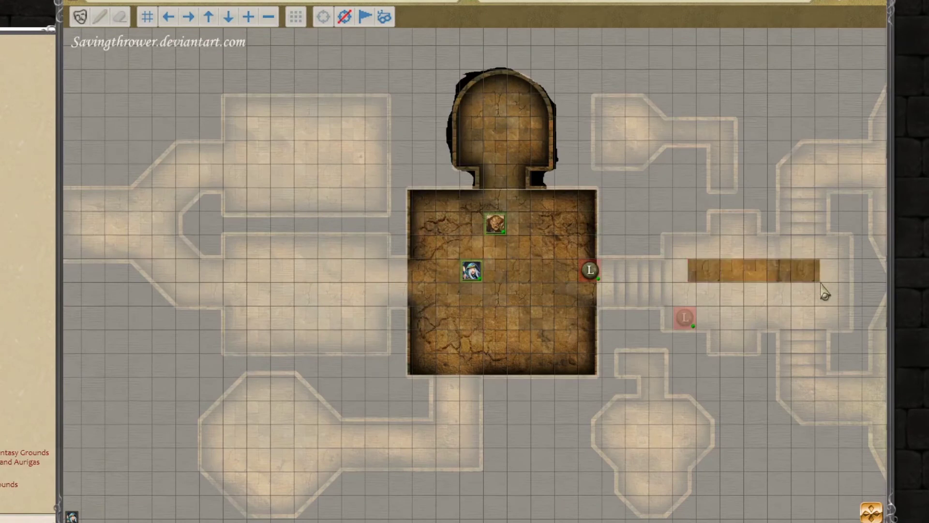
left_click_drag(673, 249, 831, 290)
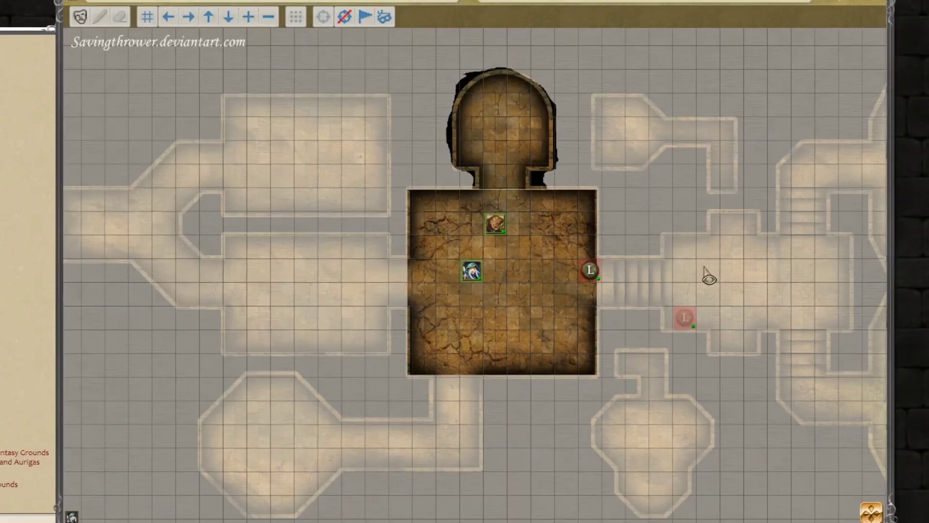
Step: Turn off mask editing on the map from its layer options
right_click(704, 267)
left_click(738, 300)
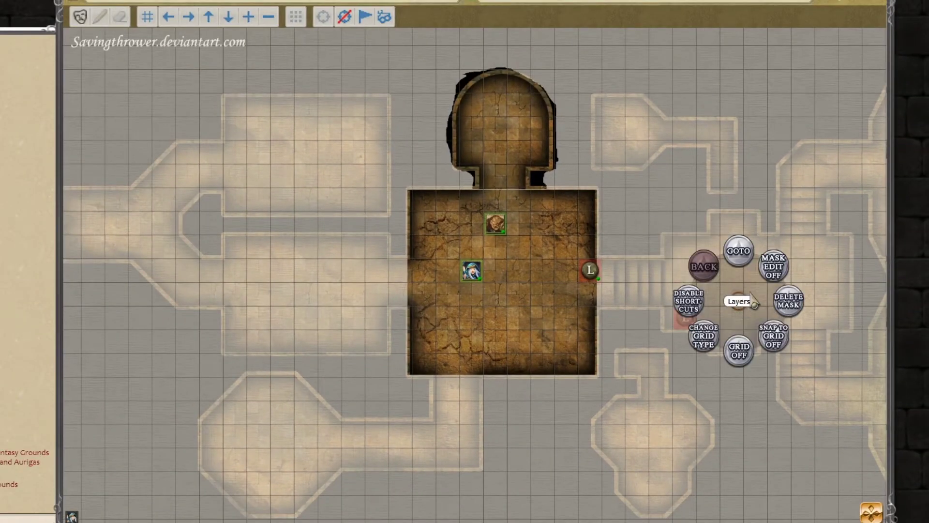
left_click(773, 277)
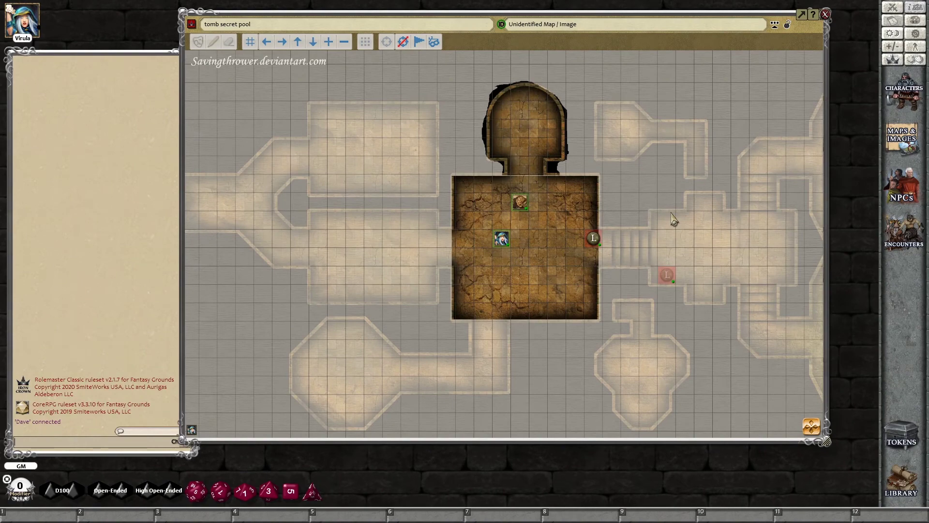
left_click_drag(671, 214, 667, 242)
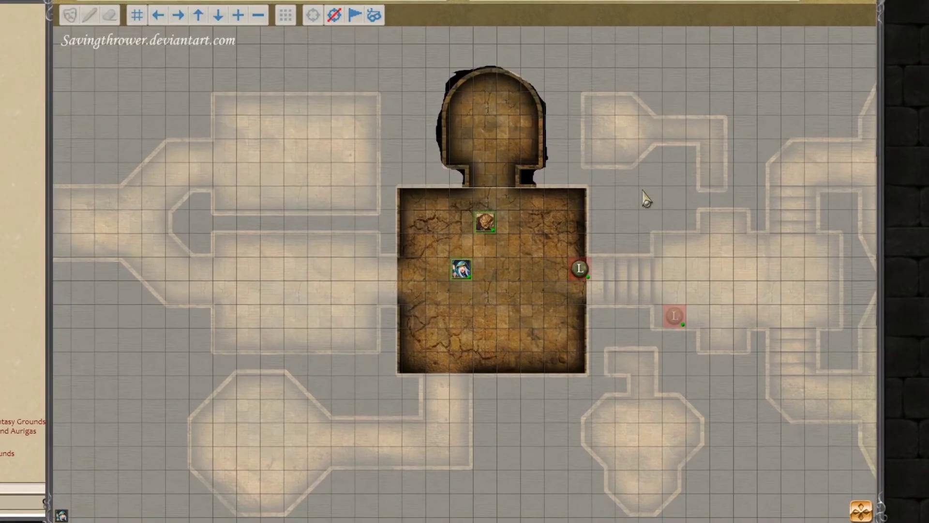
Step: Show the Delete Mask command among the map's layer options
right_click(636, 178)
left_click(669, 215)
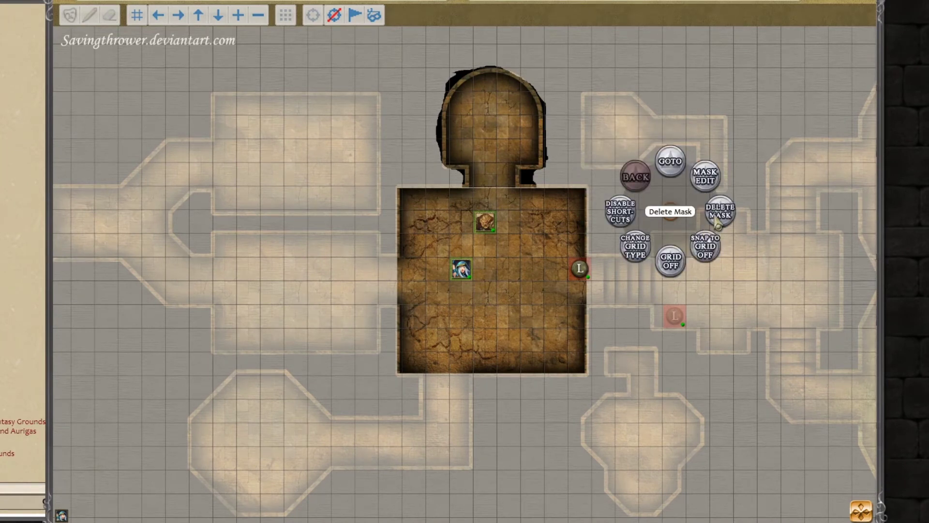
left_click(717, 217)
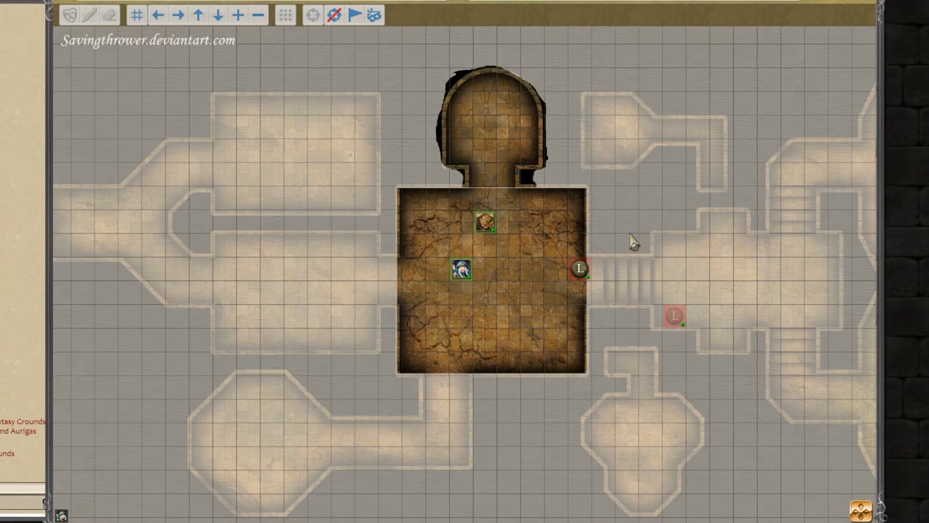
Step: Set the token option Auto-scale to grid to Off in the campaign options and close them
scroll(634, 242, "up", 3)
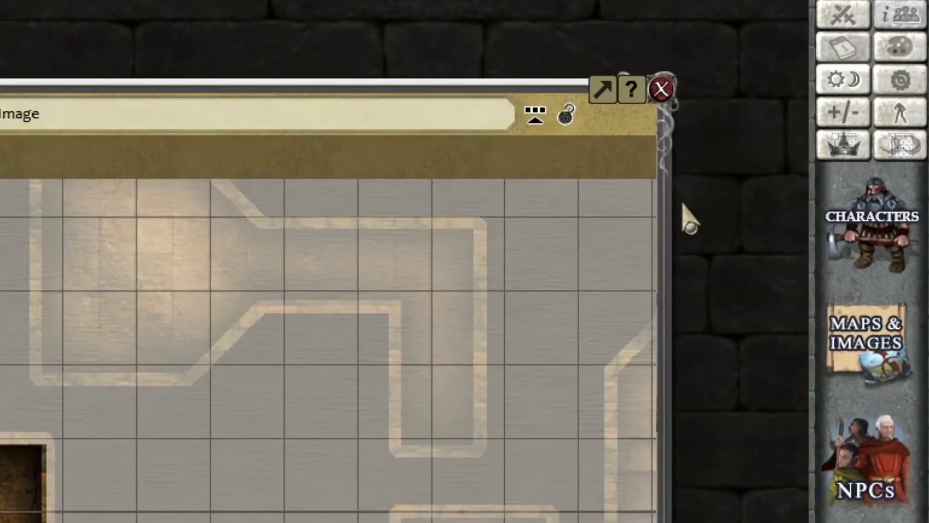
left_click(900, 79)
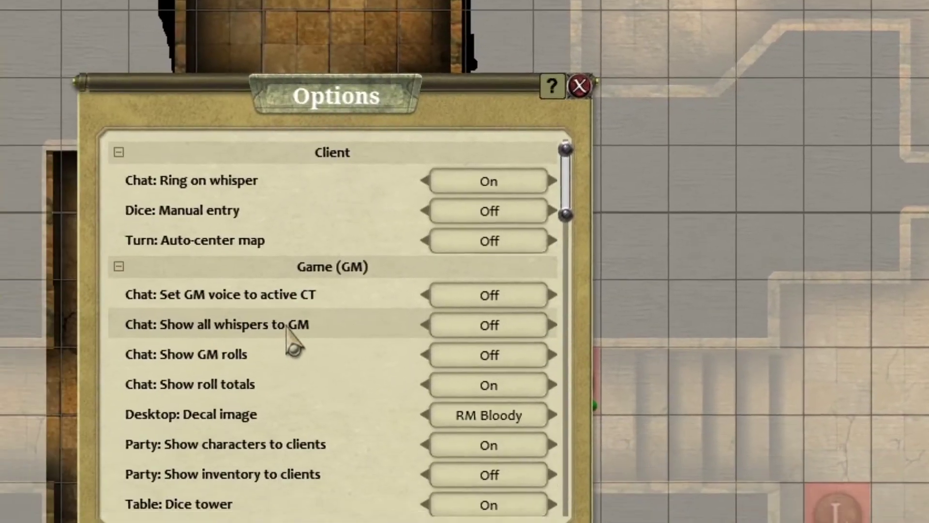
scroll(4, 501, "down", 7)
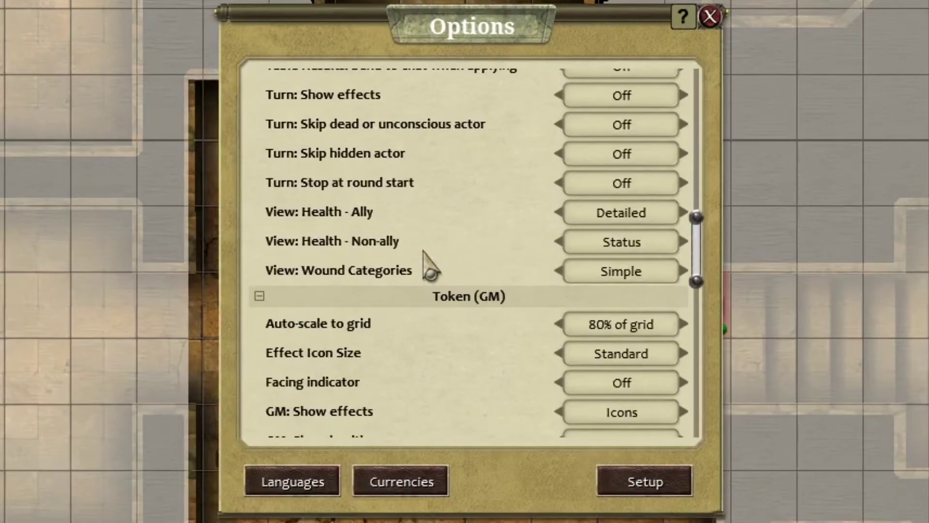
scroll(423, 251, "down", 3)
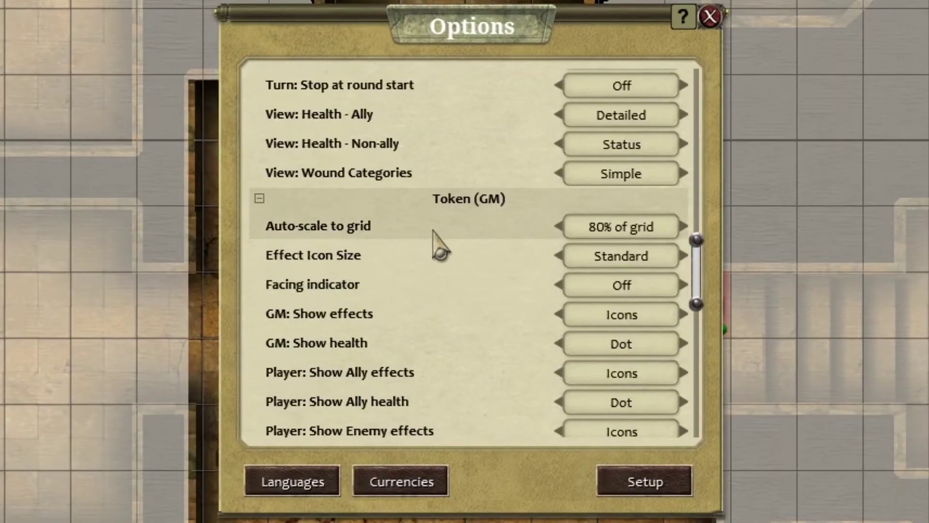
left_click(646, 228)
left_click(646, 229)
left_click(646, 228)
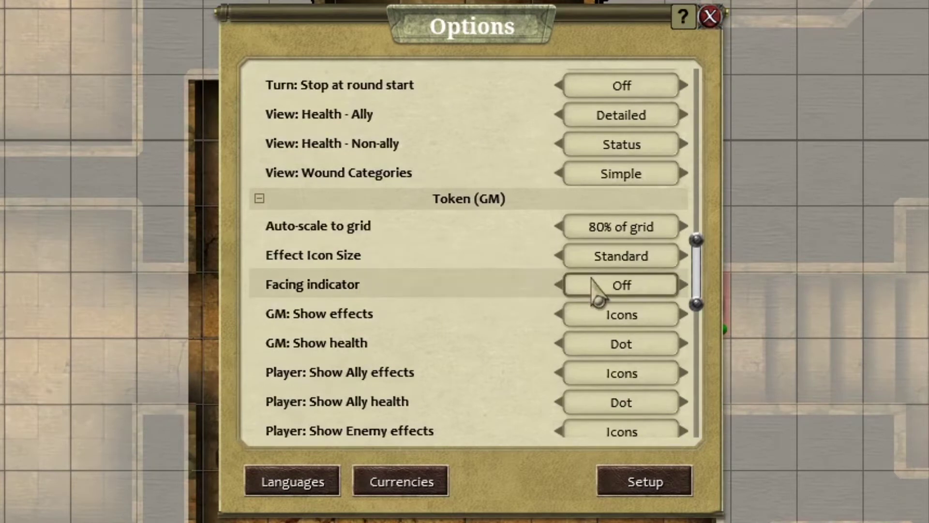
left_click(635, 233)
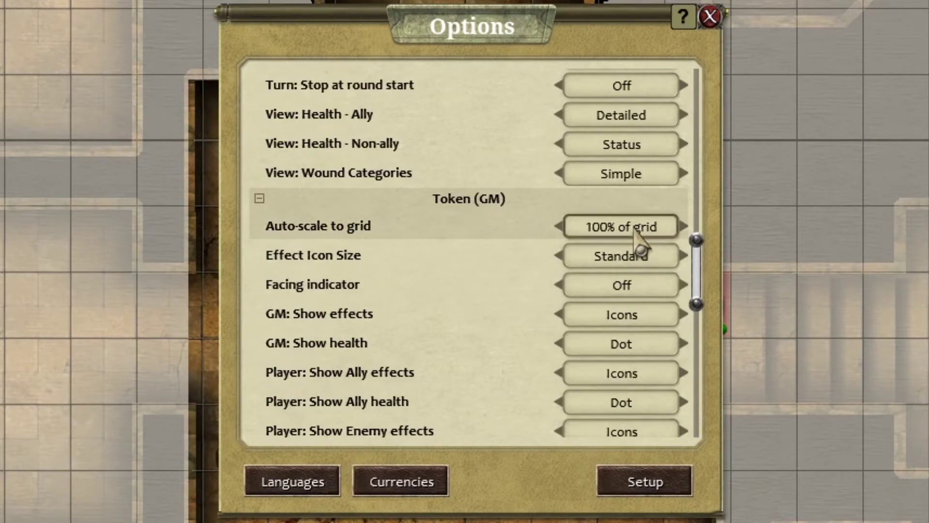
left_click(635, 232)
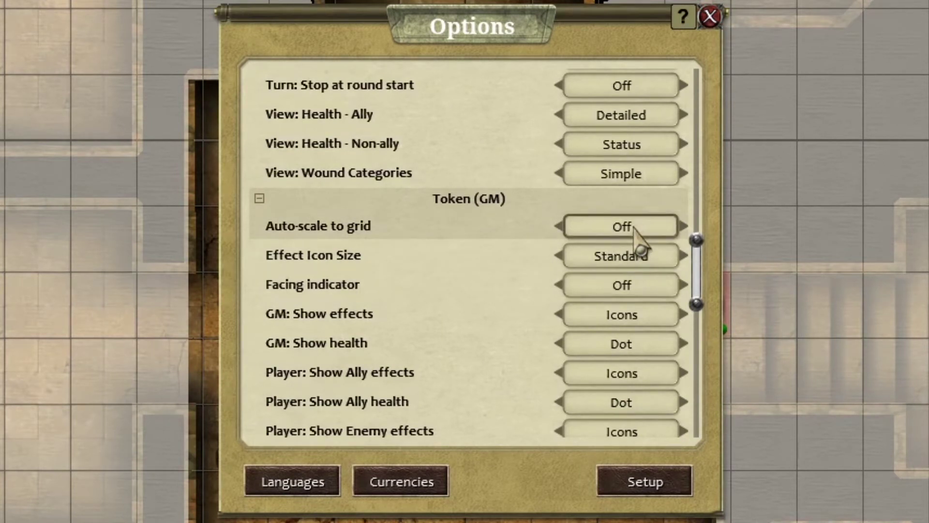
left_click(709, 17)
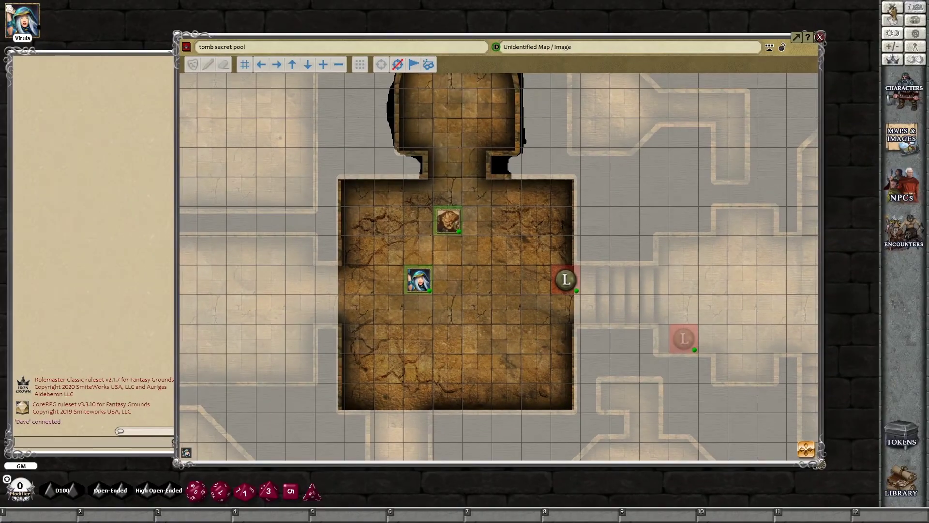
Step: Place the Llama Warrior 4 token from the Combat Tracker two squares west of Llama Leader and unlock its zoom
left_click(891, 7)
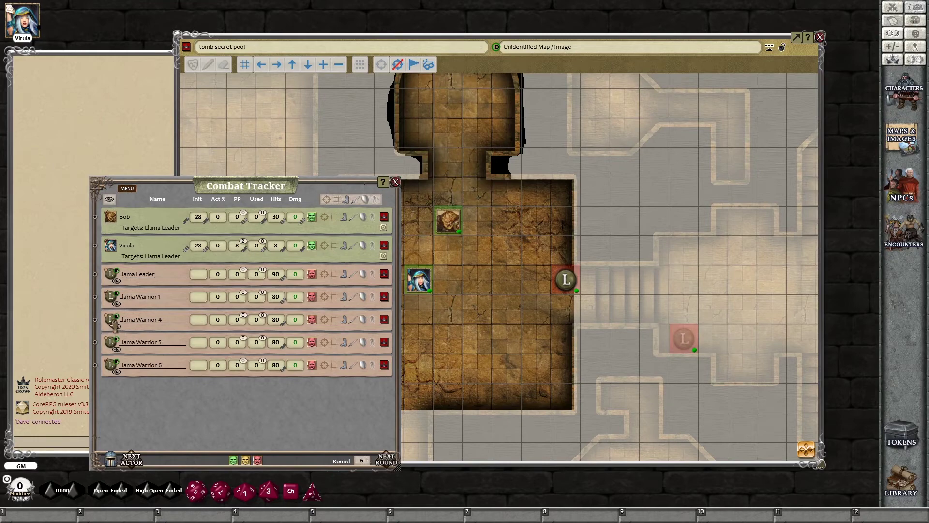
left_click_drag(112, 320, 507, 279)
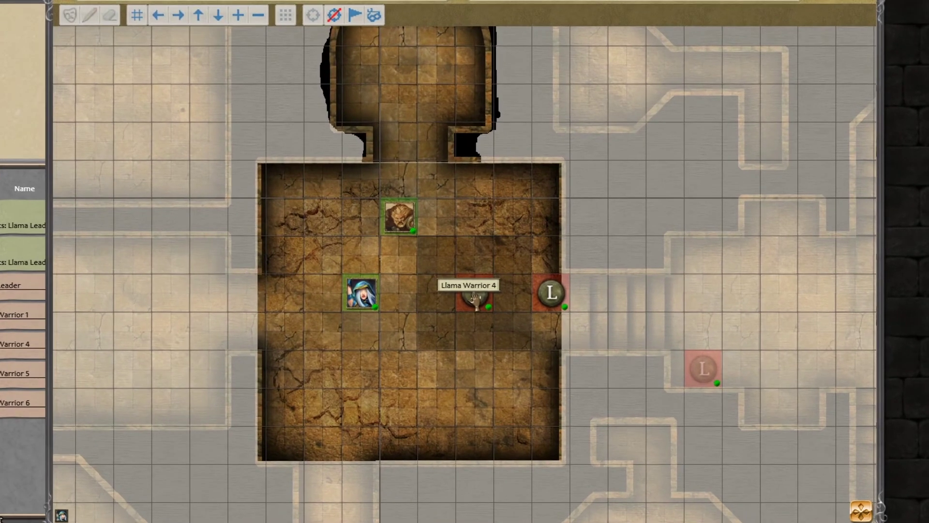
right_click(506, 284)
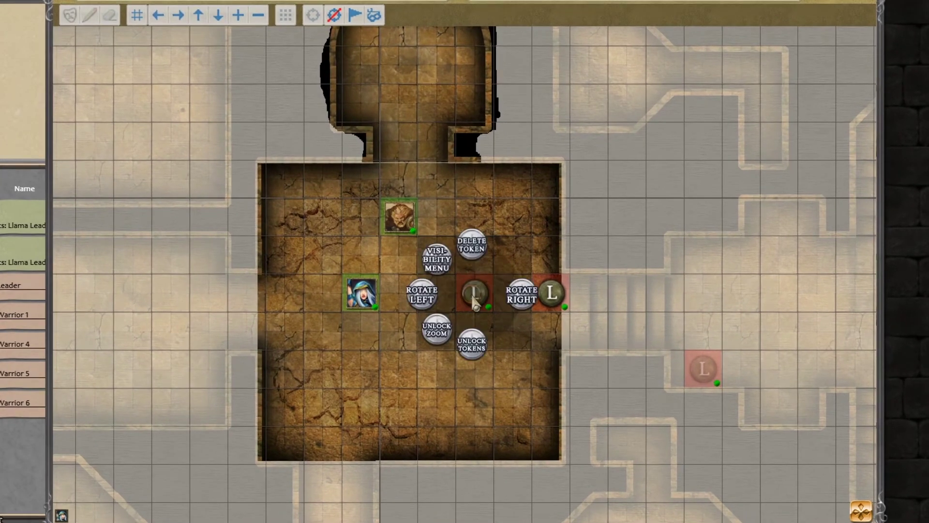
left_click(437, 330)
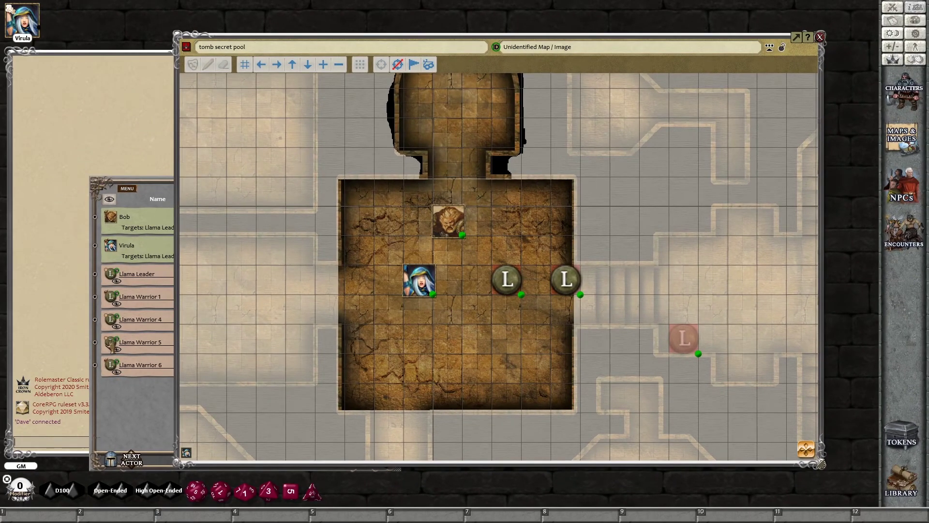
Step: Place Llama Warrior 5 in the southern half of the central room with its zoom unlocked, and Llama Warrior 6 diagonally southeast of Llama Warrior 4
left_click_drag(111, 344, 479, 345)
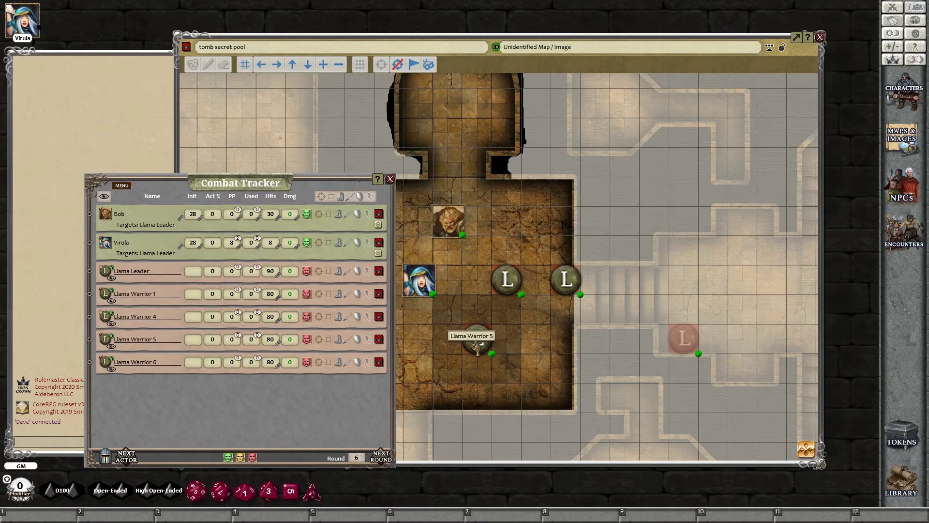
right_click(477, 345)
left_click(446, 371)
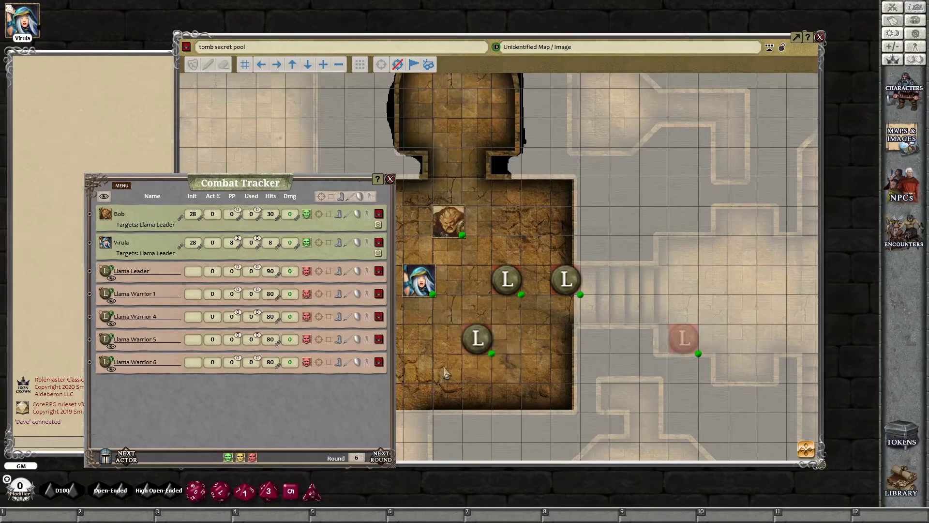
left_click_drag(106, 363, 536, 309)
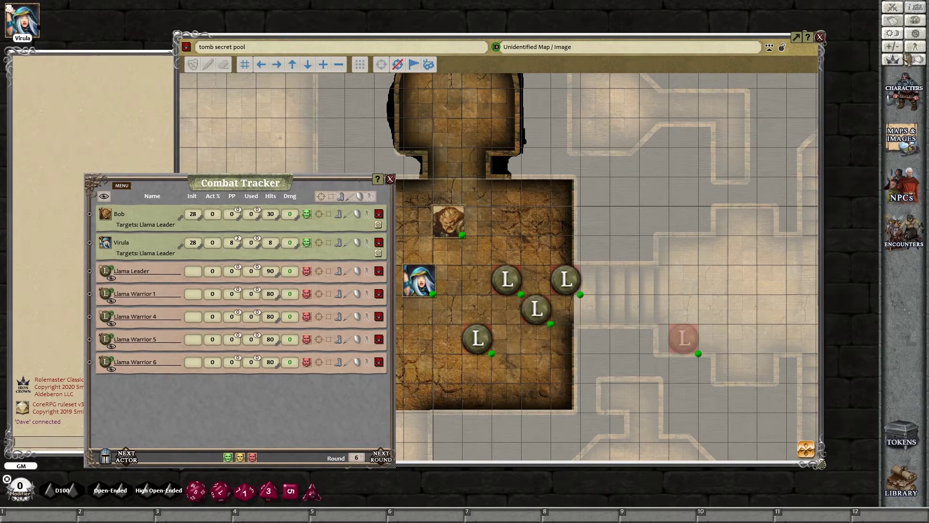
Step: Turn token auto-scaling to the grid back on in the campaign options and close them
left_click(915, 33)
scroll(478, 280, "down", 10)
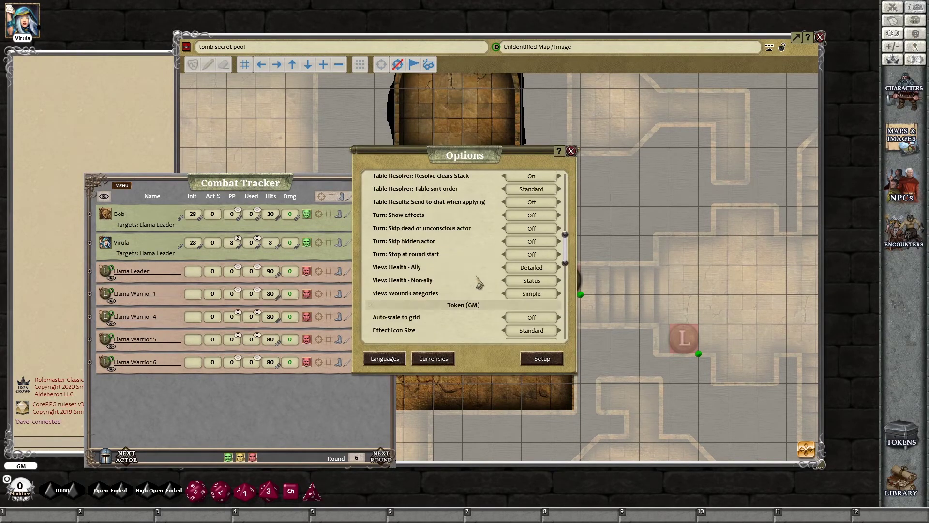
scroll(478, 281, "down", 3)
left_click(571, 150)
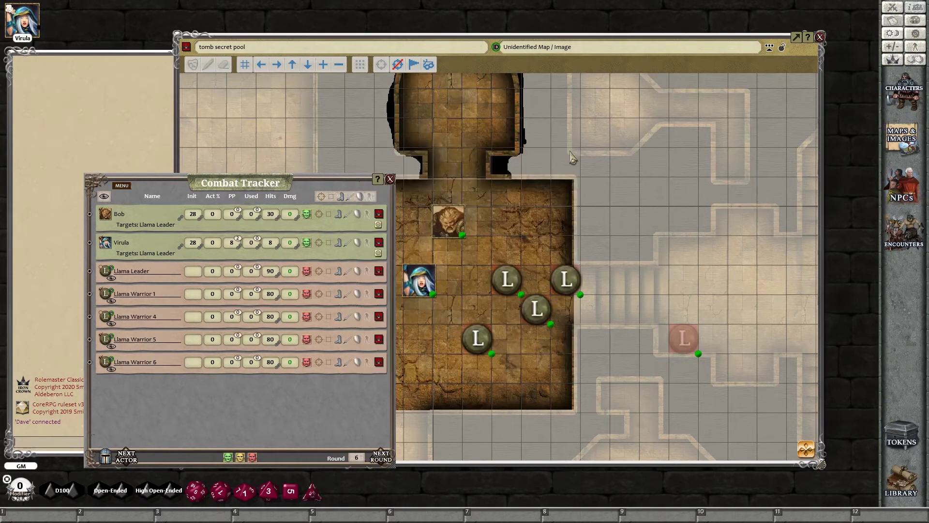
Step: Delete the Llama Warrior 5 token and place it again on the same square from the Combat Tracker
right_click(478, 338)
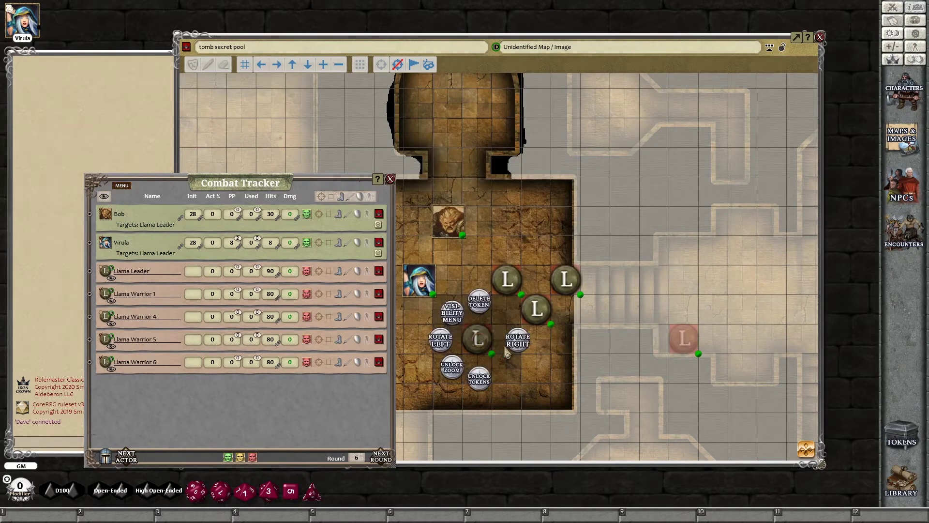
left_click(481, 312)
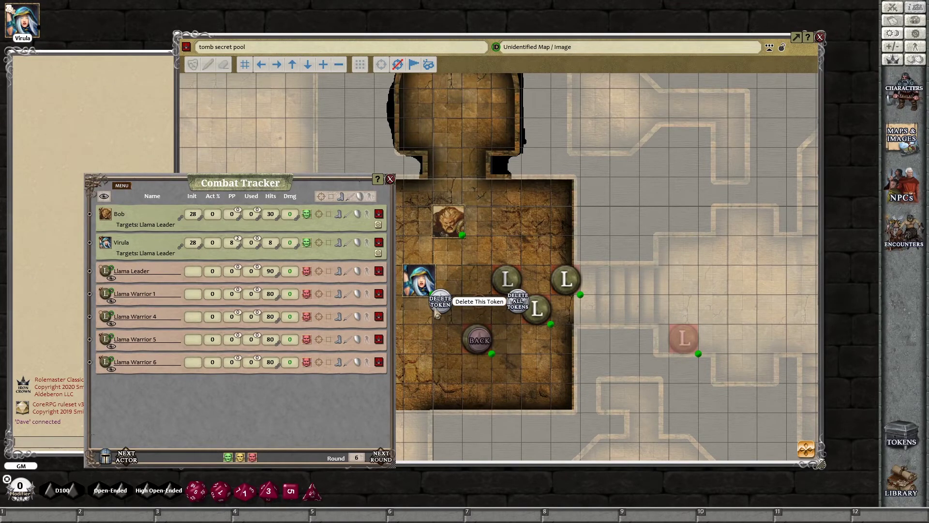
left_click(441, 308)
left_click_drag(106, 343, 487, 342)
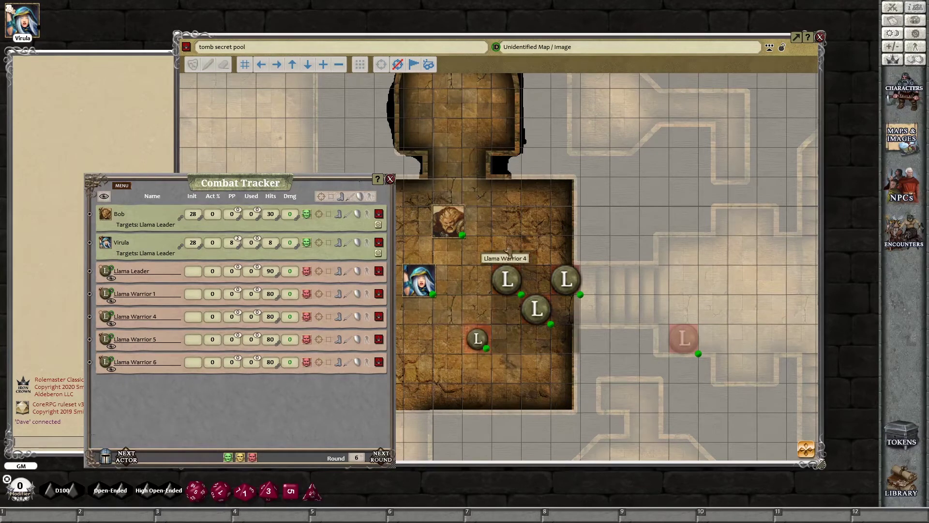
mouse_move(448, 225)
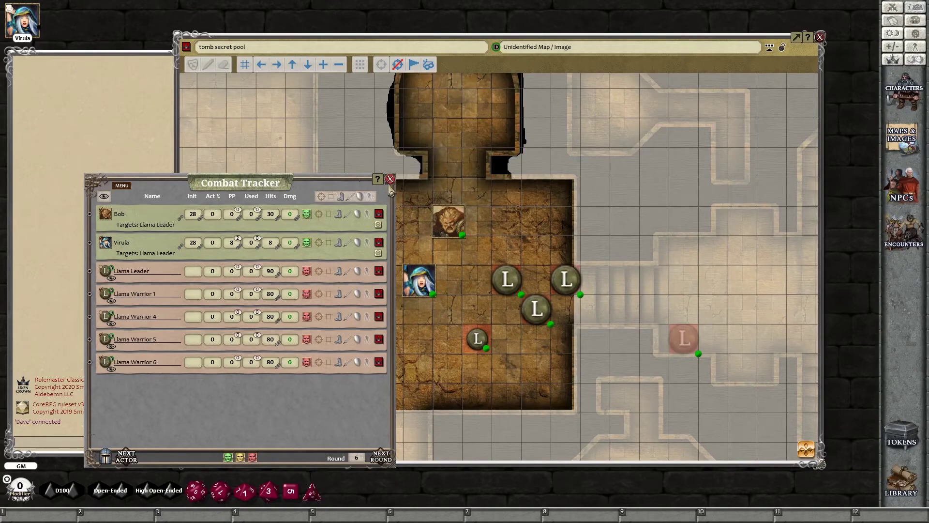
Step: Close the Combat Tracker and delete all tokens from the map
left_click(390, 179)
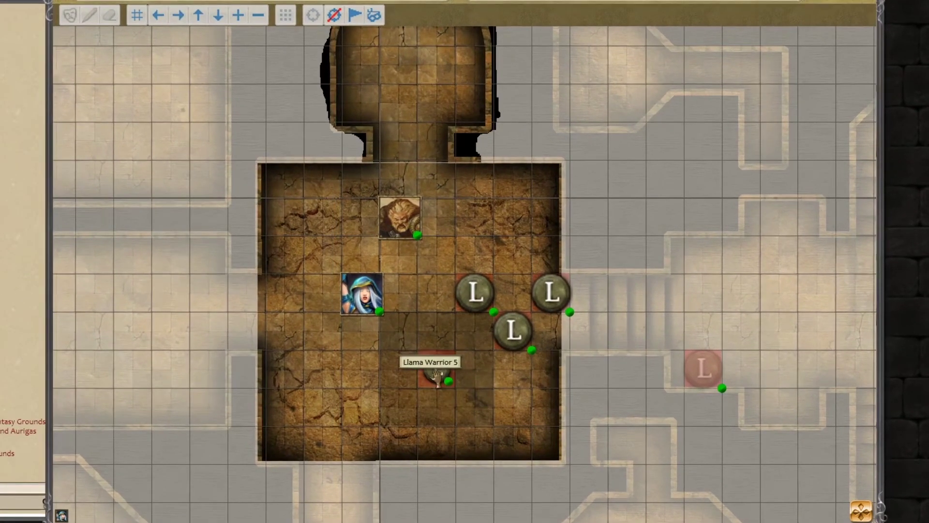
right_click(477, 341)
left_click(432, 323)
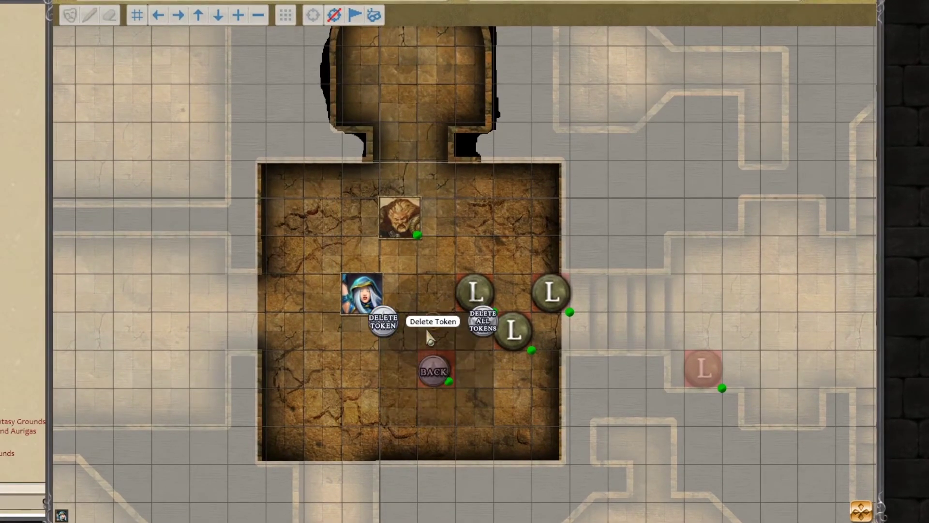
left_click(481, 331)
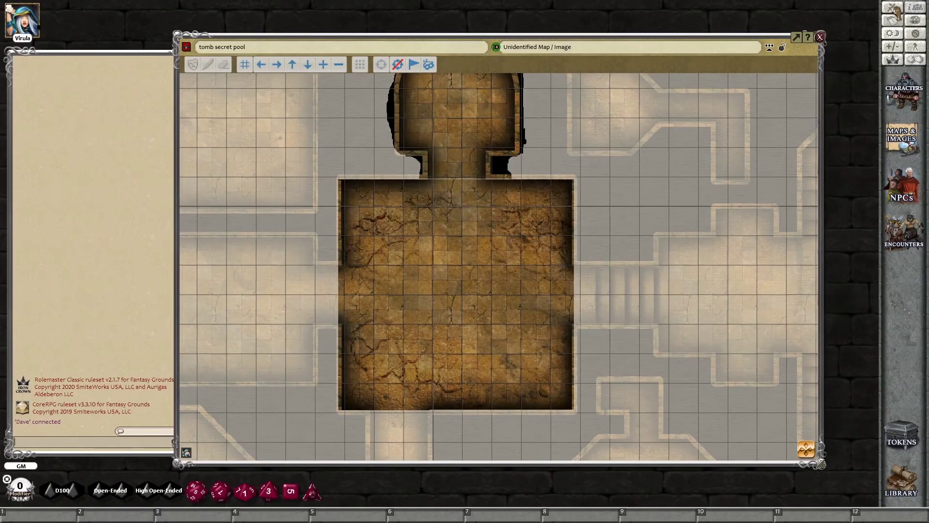
Step: Place both player characters and Llama Leader in the central room and Llama Warrior 1 in the masked eastern room, and close the Combat Tracker
left_click(892, 8)
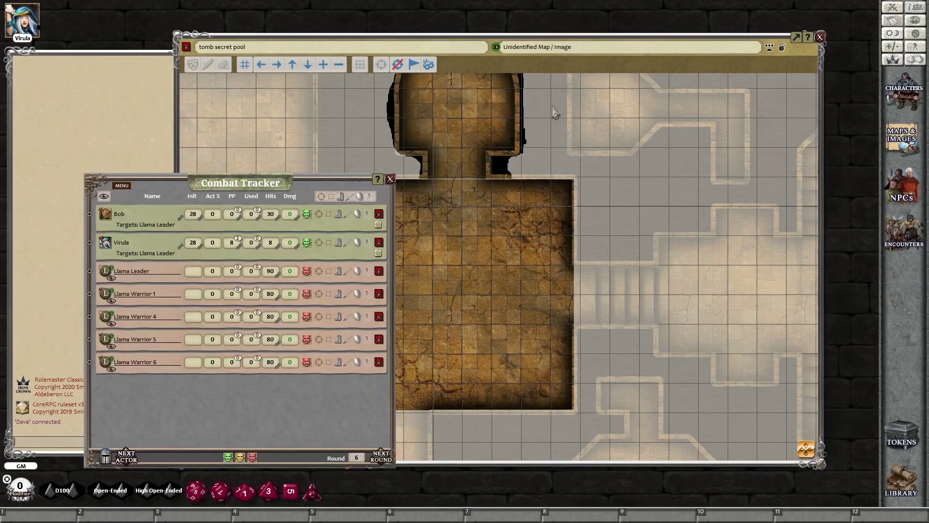
mouse_move(105, 215)
left_mouse_down()
mouse_move(400, 231)
mouse_move(448, 221)
left_mouse_up()
left_click_drag(107, 252, 448, 251)
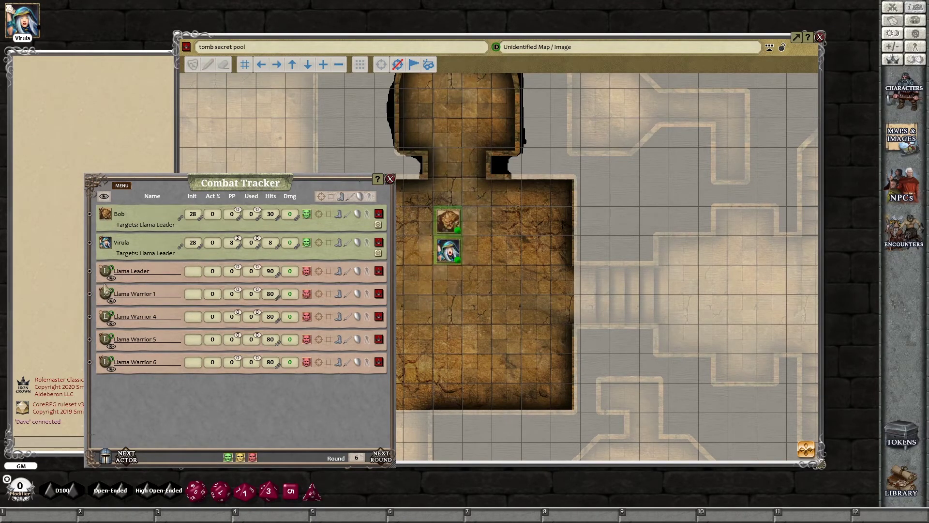
left_click_drag(106, 272, 536, 279)
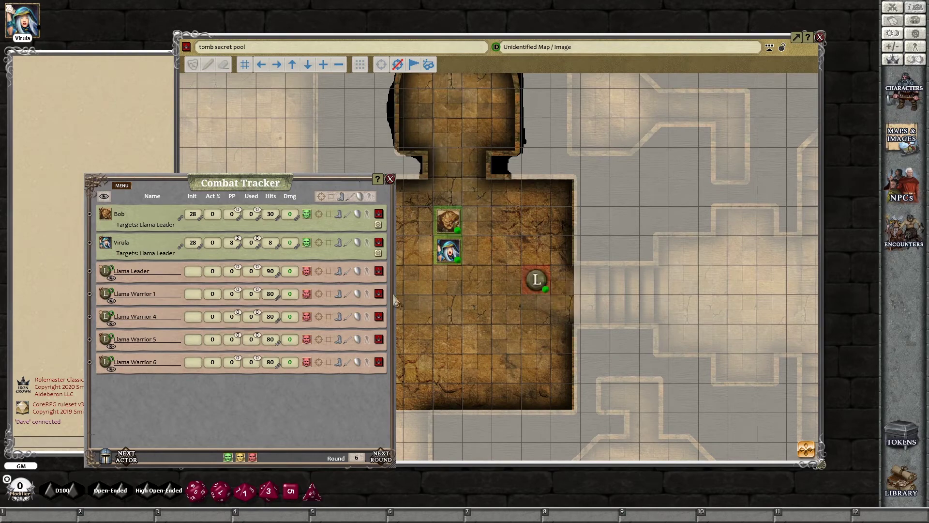
left_click_drag(105, 294, 686, 345)
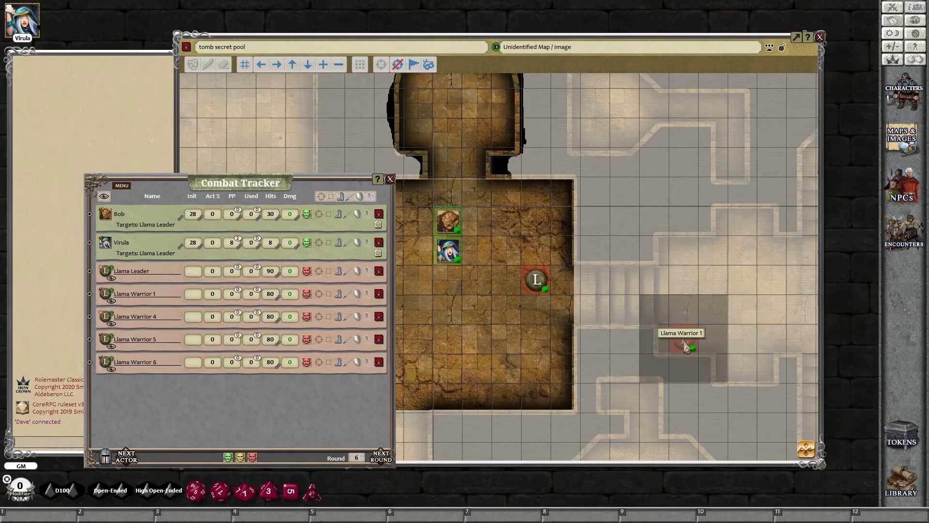
left_click(390, 179)
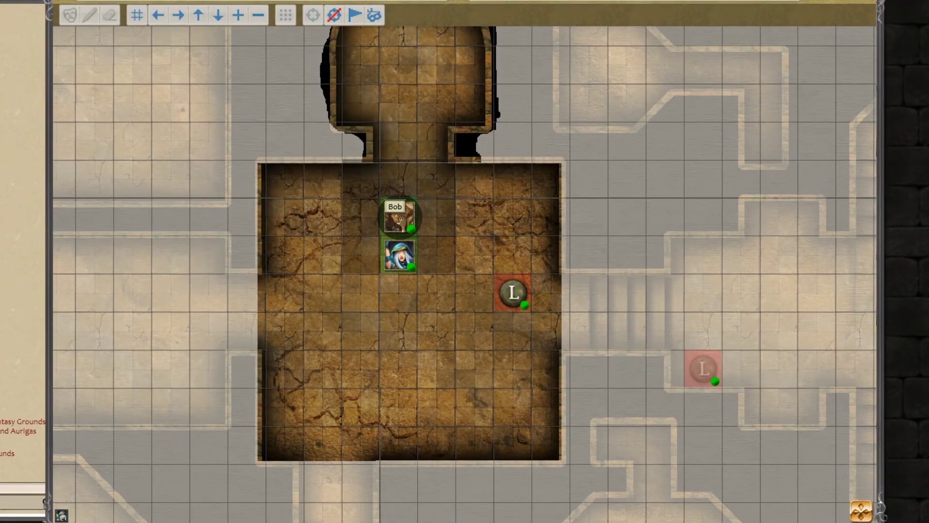
Step: Rotate the northern player character's token in the central room to change its facing
scroll(401, 222, "down", 9)
scroll(400, 222, "down", 1)
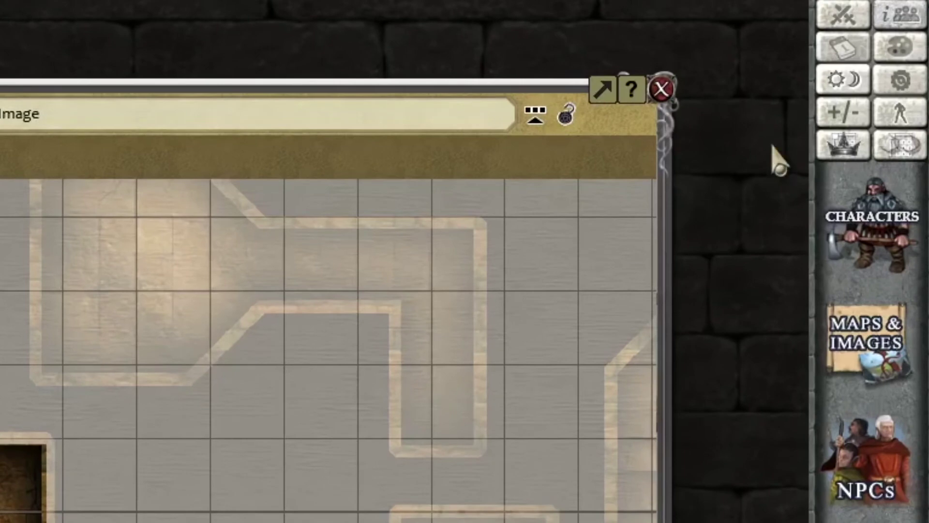
Step: Turn on the token facing indicator in the options and rotate the northern player character's token back and forth
left_click(900, 80)
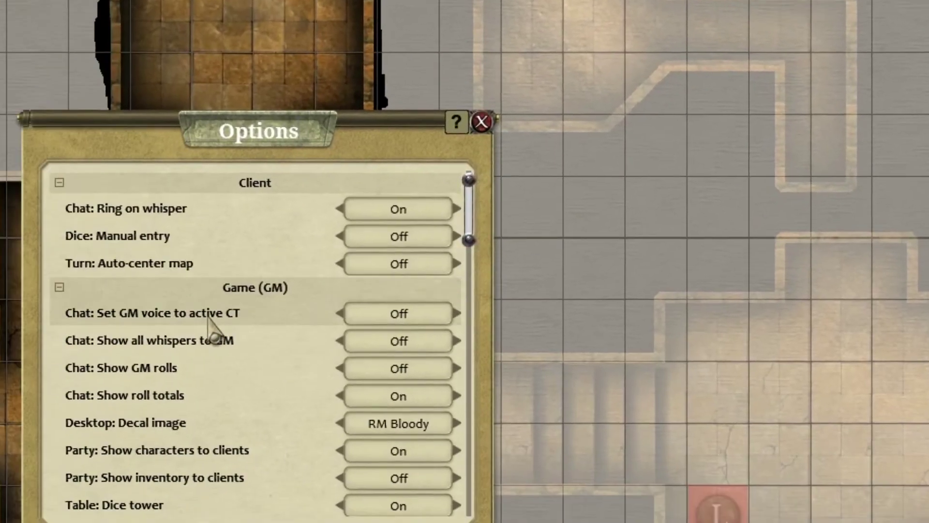
scroll(209, 318, "down", 10)
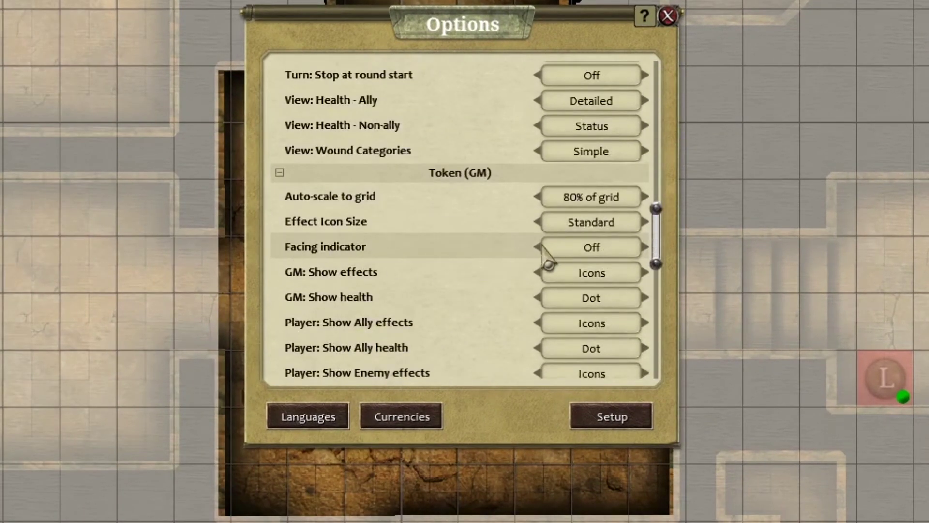
left_click(598, 249)
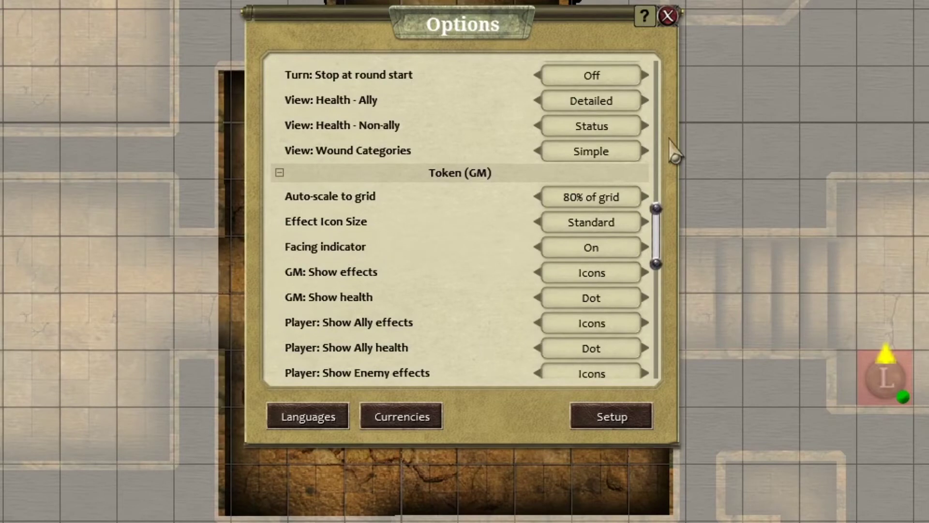
left_click(667, 16)
scroll(430, 157, "down", 3)
scroll(430, 158, "up", 3)
scroll(429, 157, "down", 1)
scroll(429, 157, "up", 1)
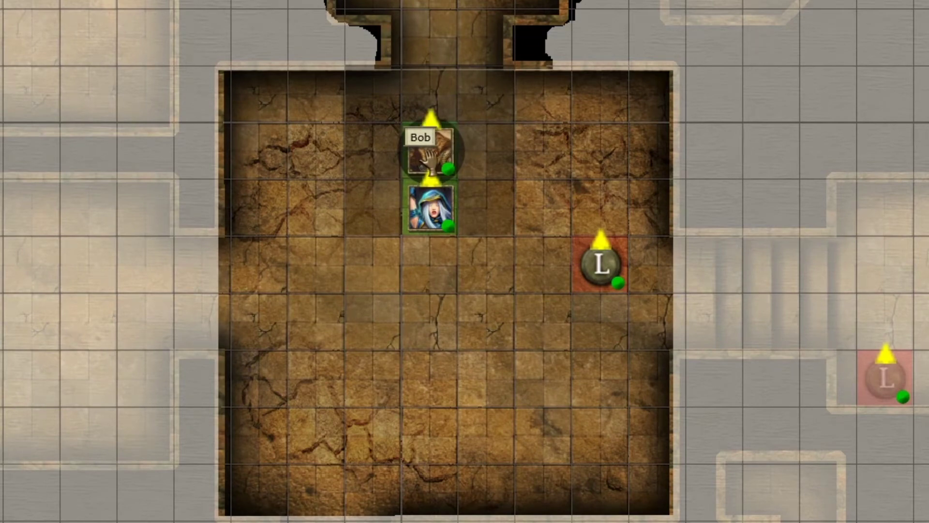
Step: Switch the token facing indicator option back off and close the options
left_click(793, 1)
scroll(446, 257, "down", 10)
left_click(575, 272)
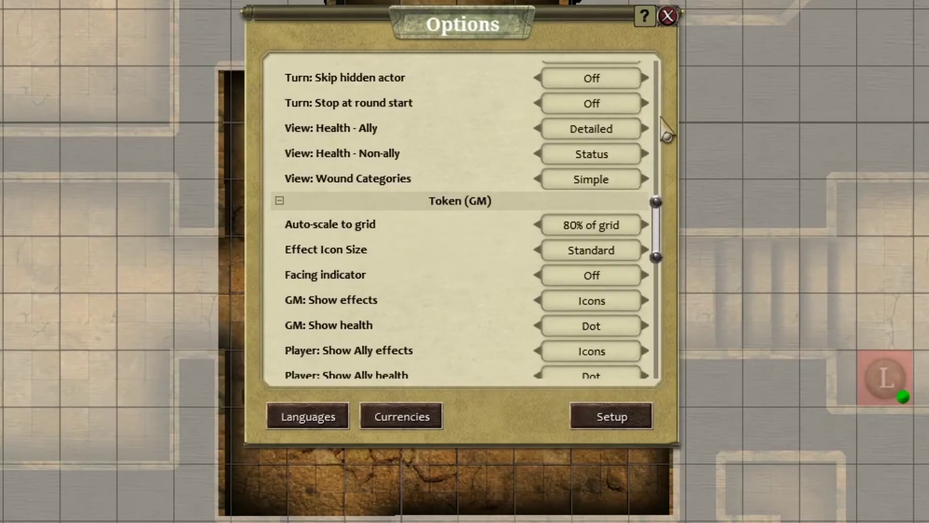
left_click(668, 15)
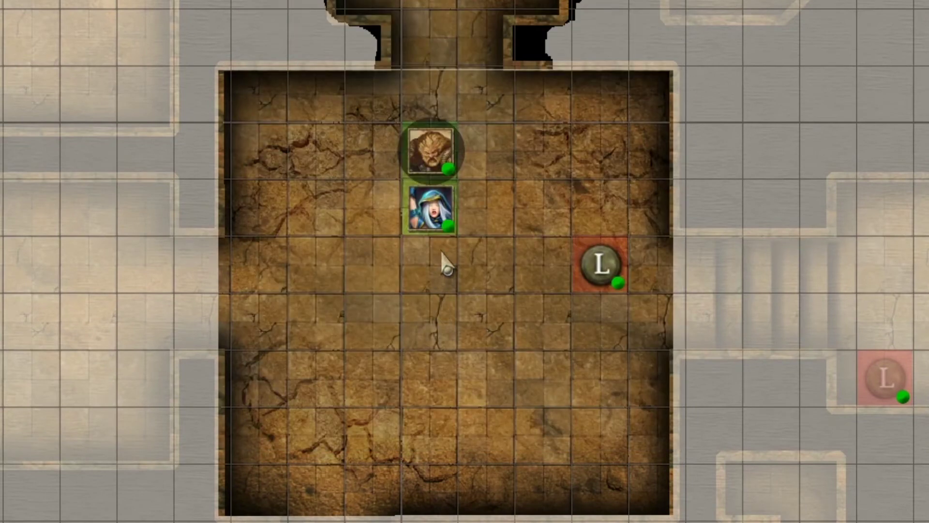
Step: Enlarge the Llama Leader token on the map and view its space and reach in the Combat Tracker
mouse_move(600, 269)
left_mouse_down()
mouse_move(581, 286)
mouse_move(598, 268)
mouse_move(602, 278)
left_mouse_up()
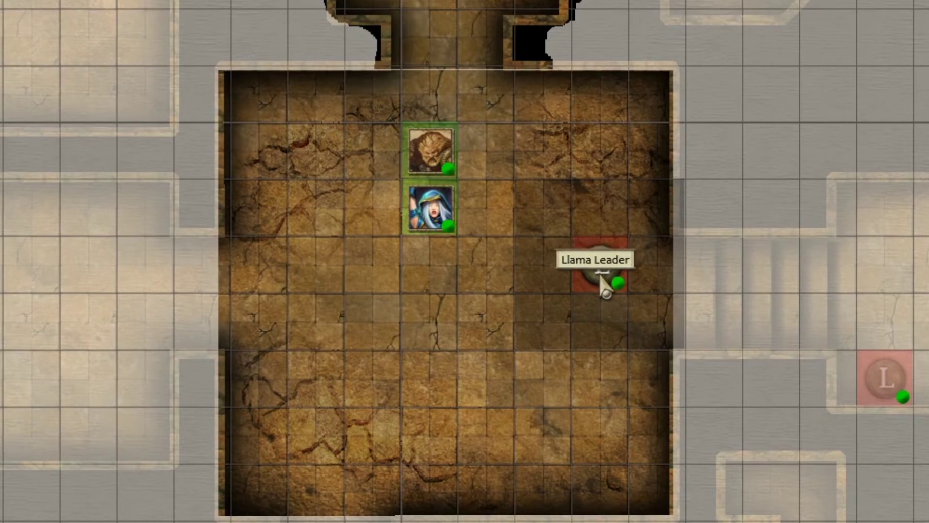
scroll(605, 271, "up", 3, "ctrl")
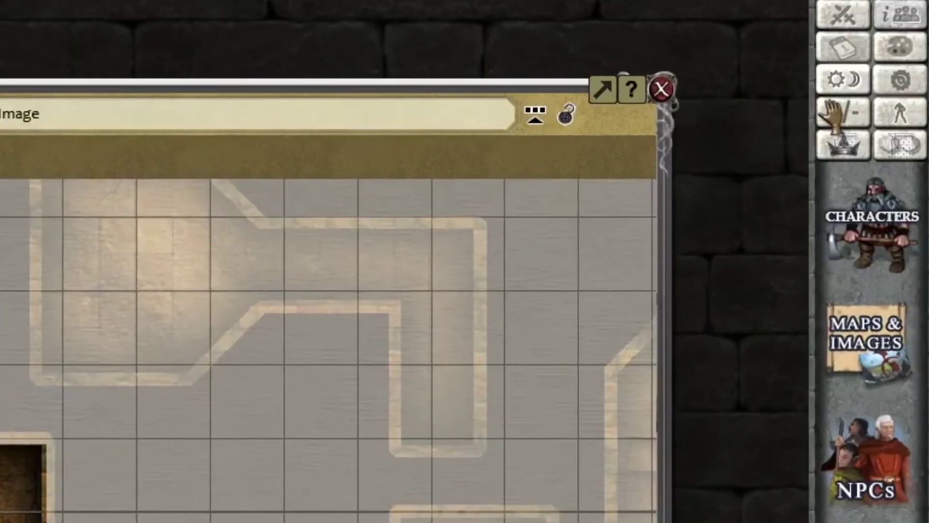
left_click(843, 13)
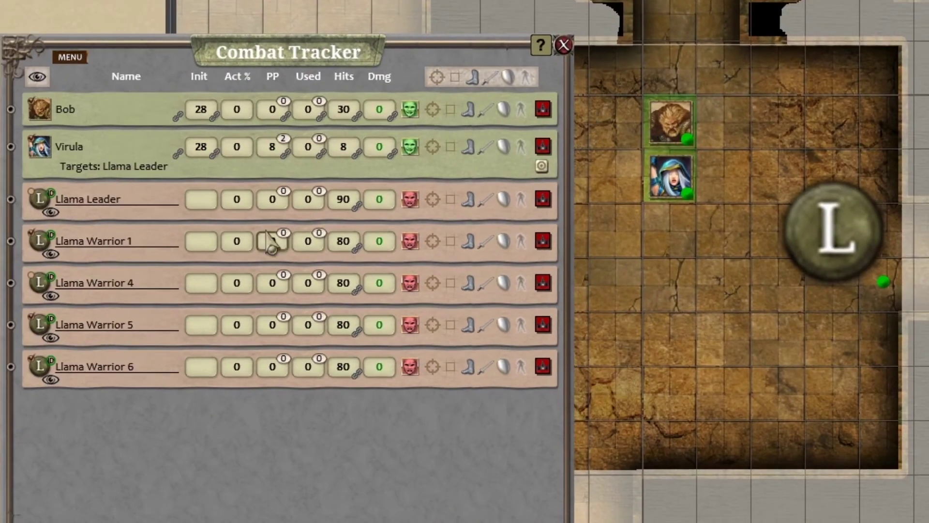
left_click(451, 200)
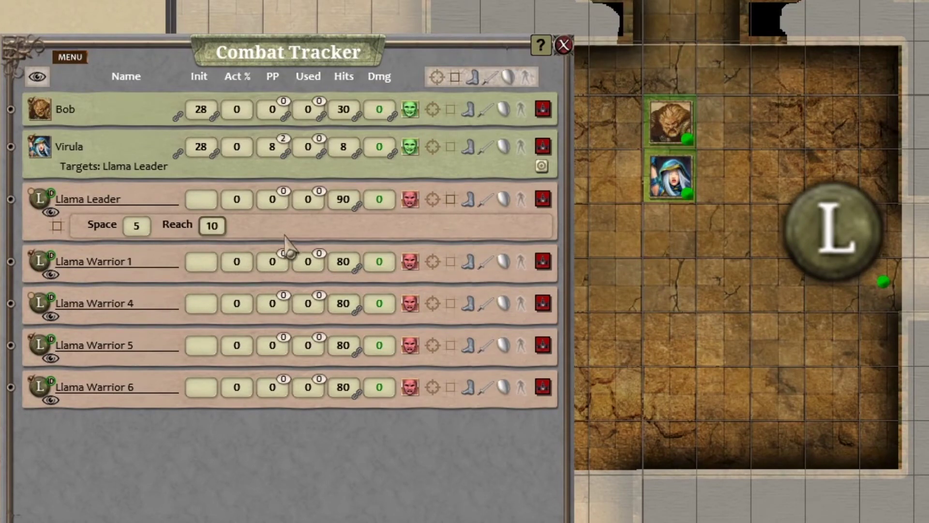
left_click(451, 199)
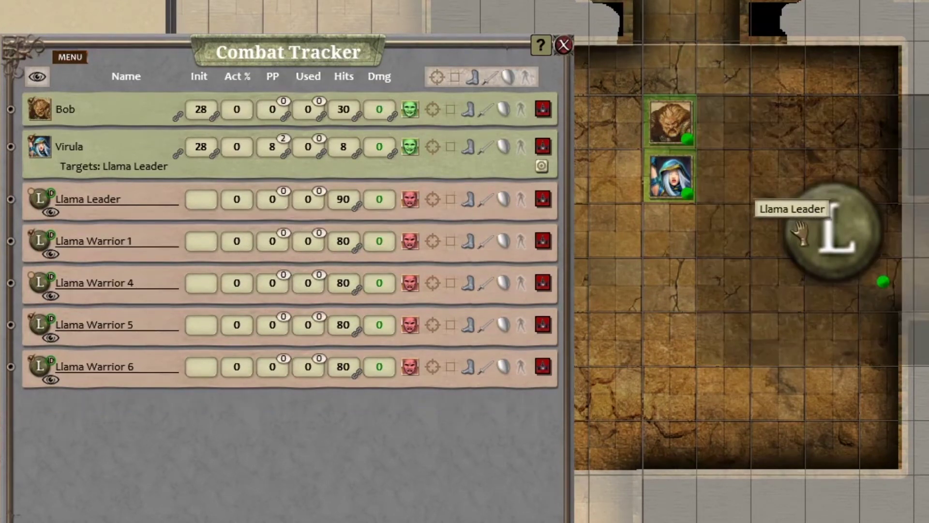
Step: Set Llama Leader's reach to 5 in the Combat Tracker and close the tracker
left_click(449, 199)
left_click(215, 226)
type("5")
left_click(451, 199)
left_click(563, 45)
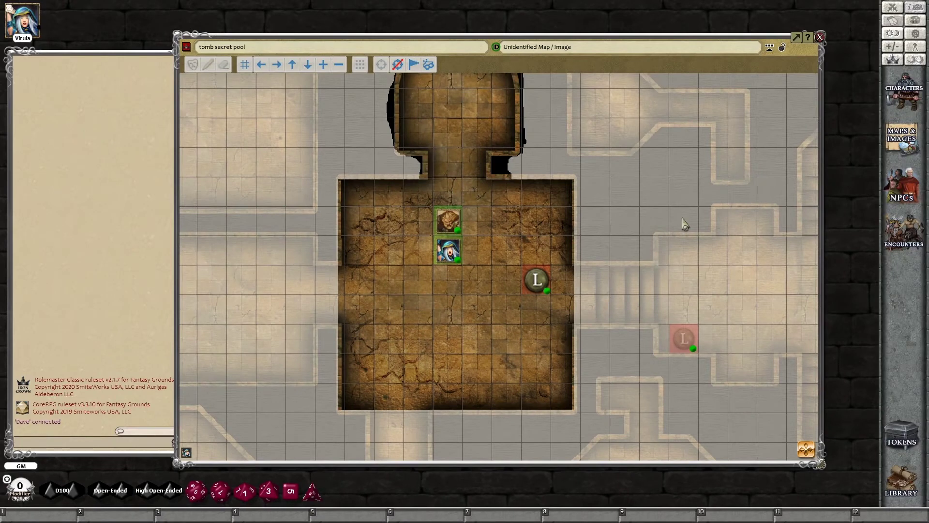
Step: Close the map, reopen it from the first player character's token in the Combat Tracker, and close the tracker
left_click(892, 7)
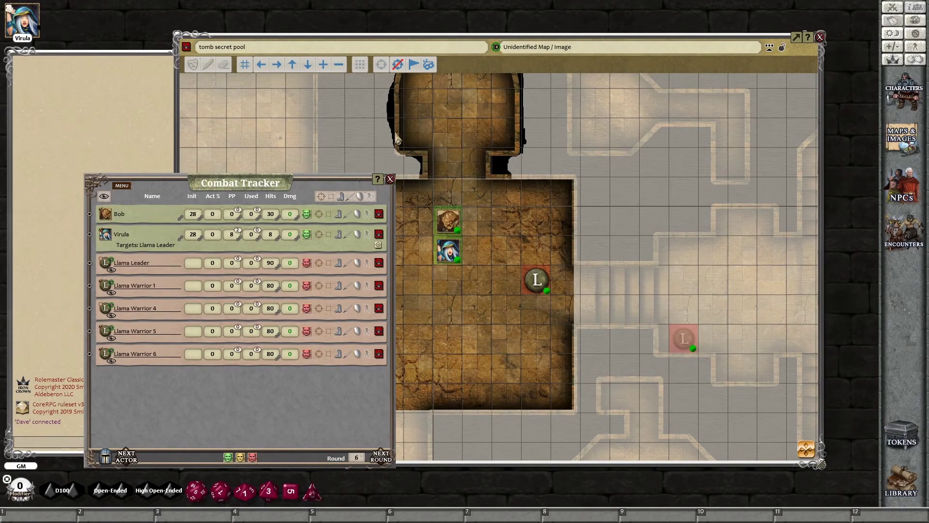
left_click(820, 37)
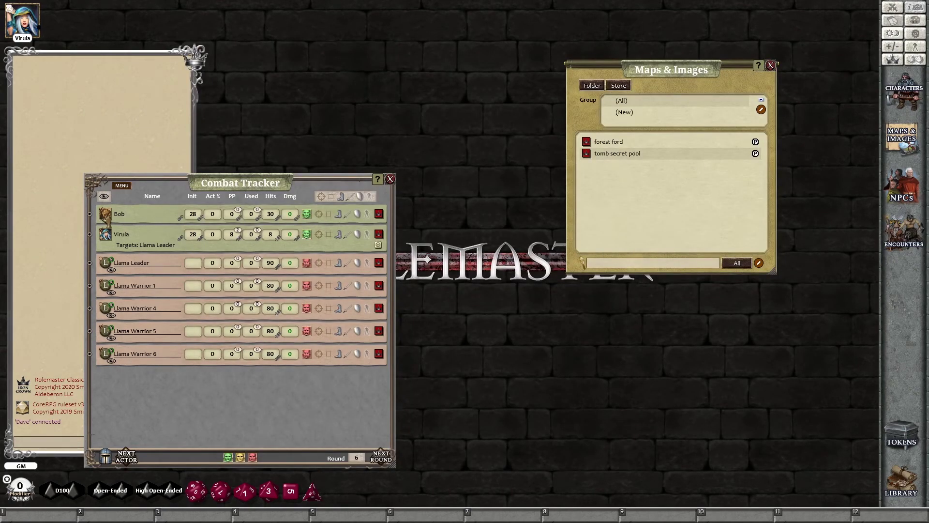
double_click(106, 216)
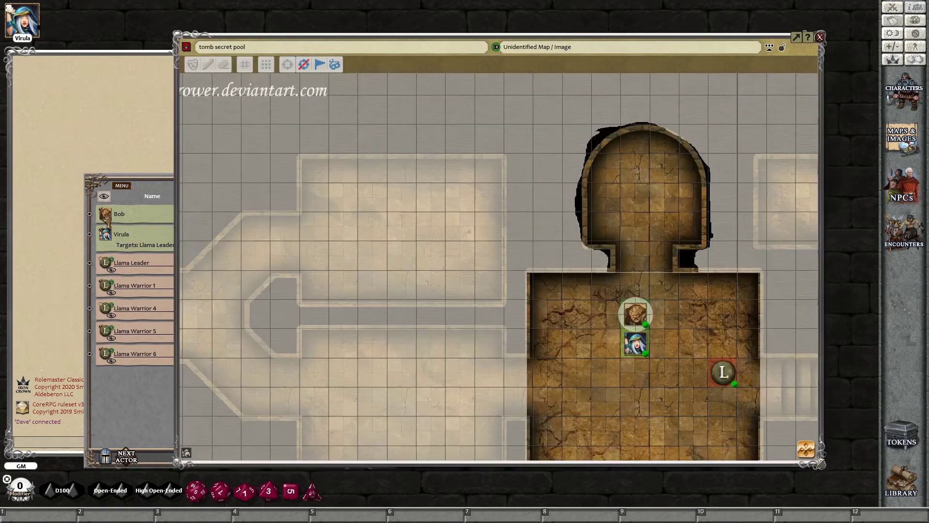
scroll(664, 395, "down", 1)
left_click_drag(664, 396, 461, 374)
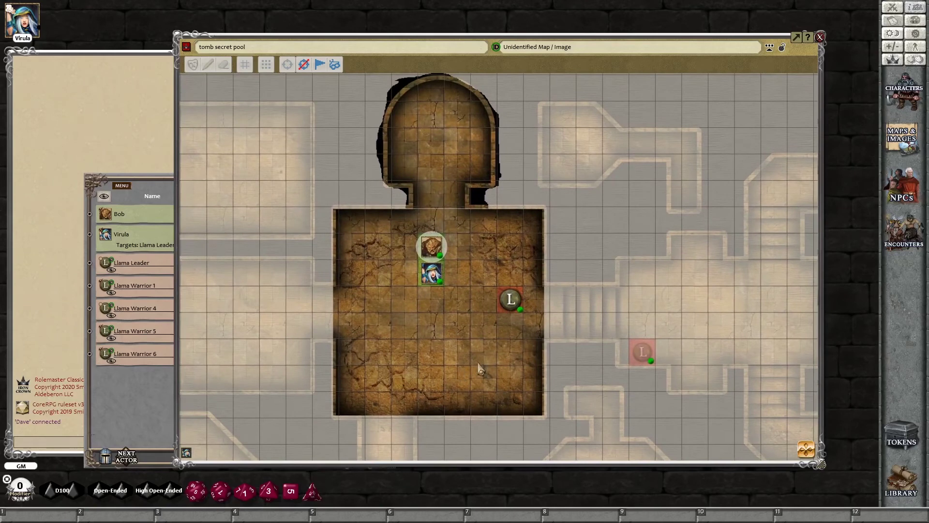
left_click(151, 192)
left_click(390, 179)
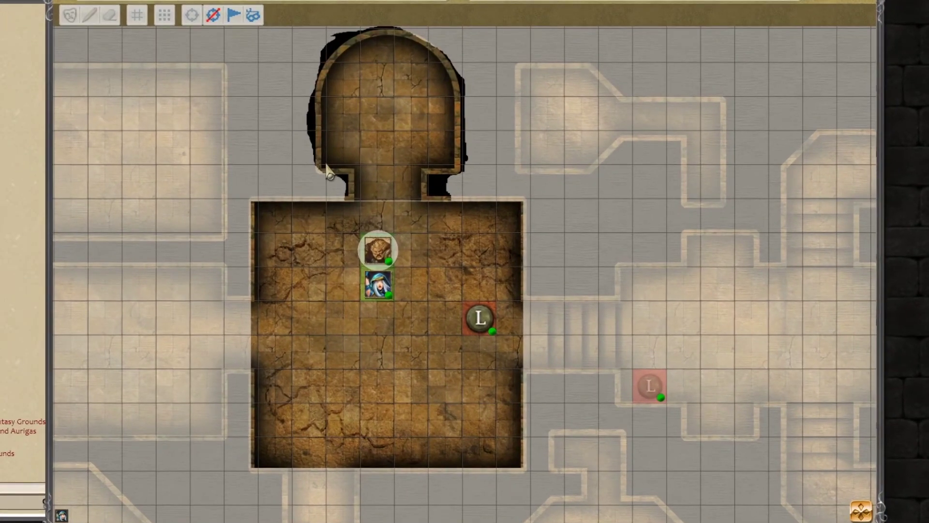
Step: Lock visibility on for the Llama Warrior 1 token in the masked eastern room
mouse_move(383, 292)
mouse_move(653, 393)
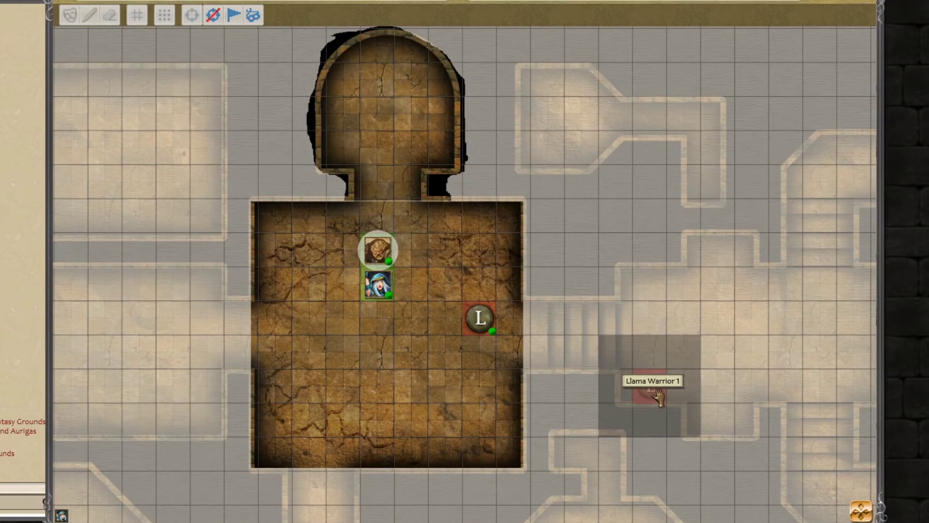
right_click(650, 390)
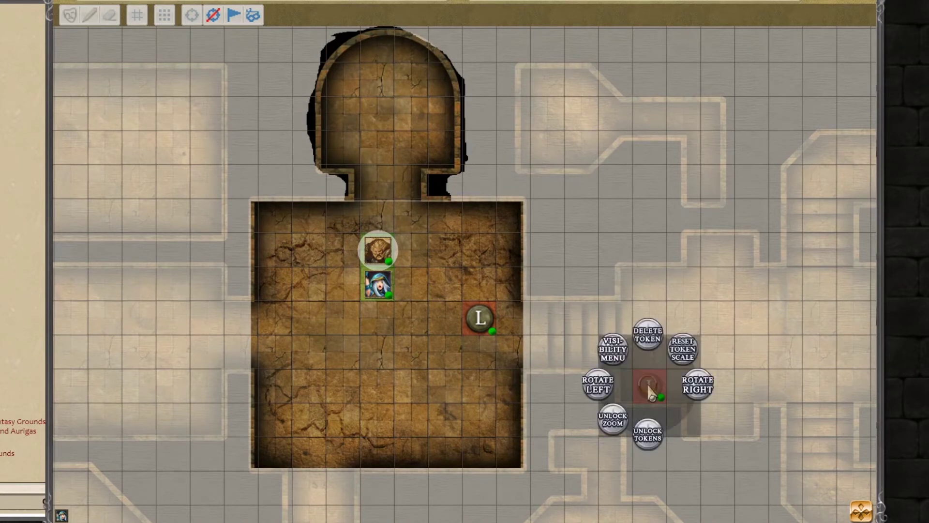
left_click(612, 353)
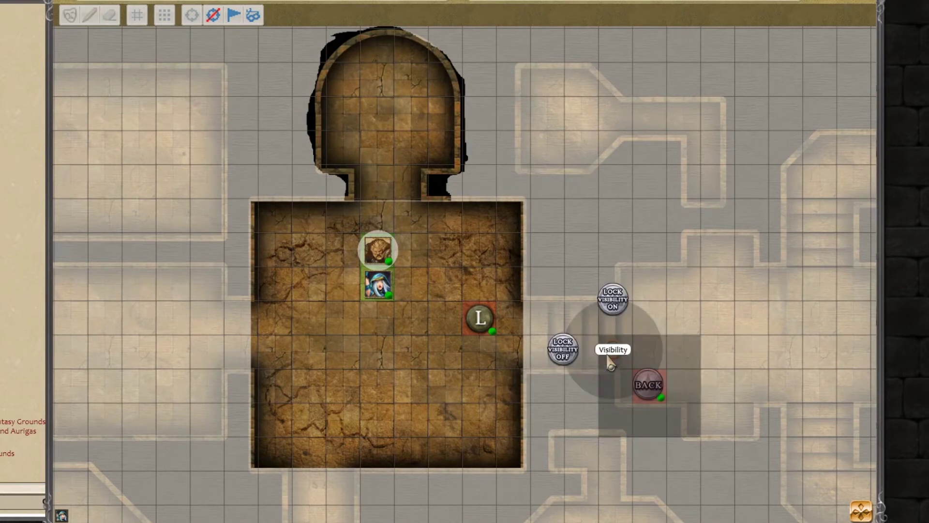
left_click(619, 305)
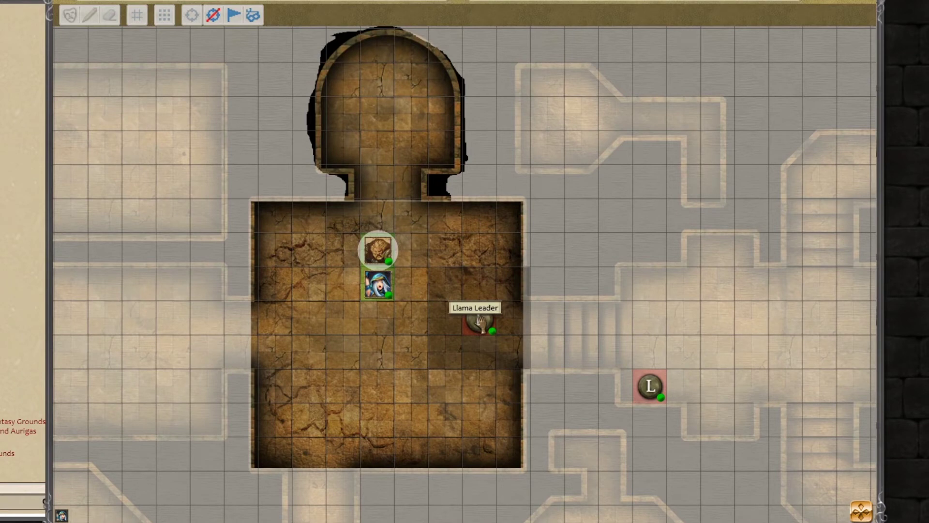
Step: Lock visibility off for the Llama Leader token in the central room
right_click(479, 321)
left_click(443, 285)
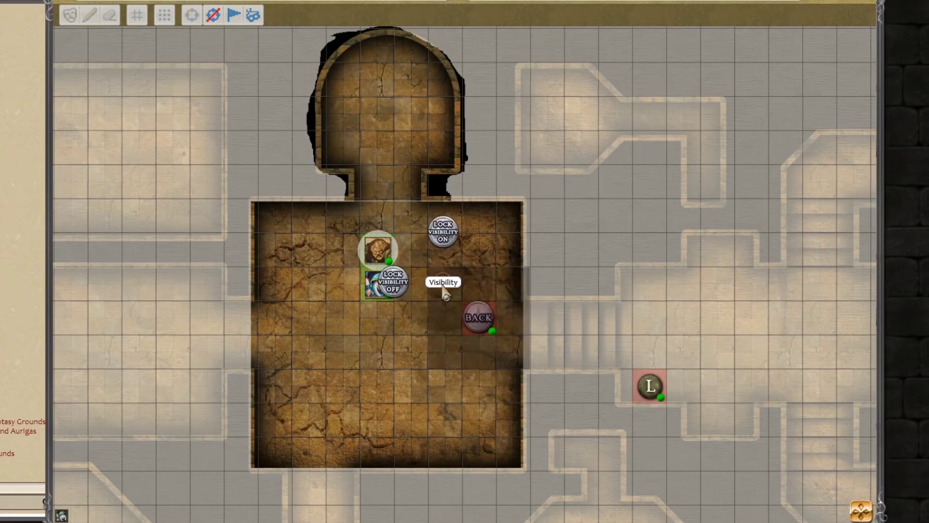
left_click(389, 285)
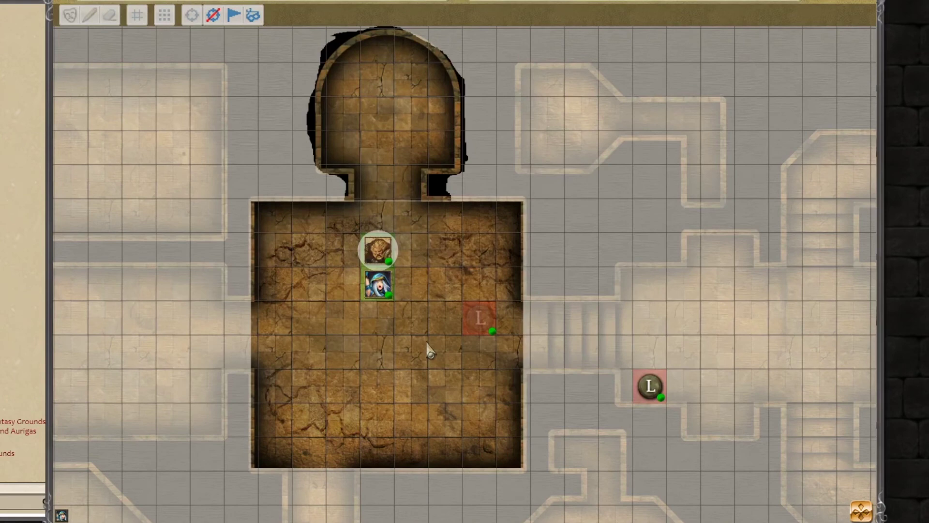
Step: Move the southern player character one square south, and plot a 5' move east in the player view and accept it as GM
left_click_drag(378, 285, 380, 330)
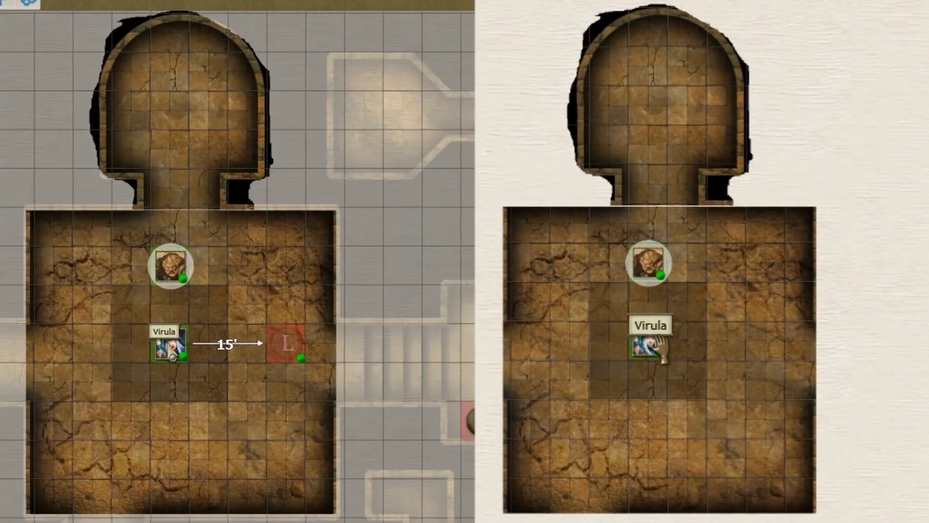
left_click_drag(649, 341, 714, 459)
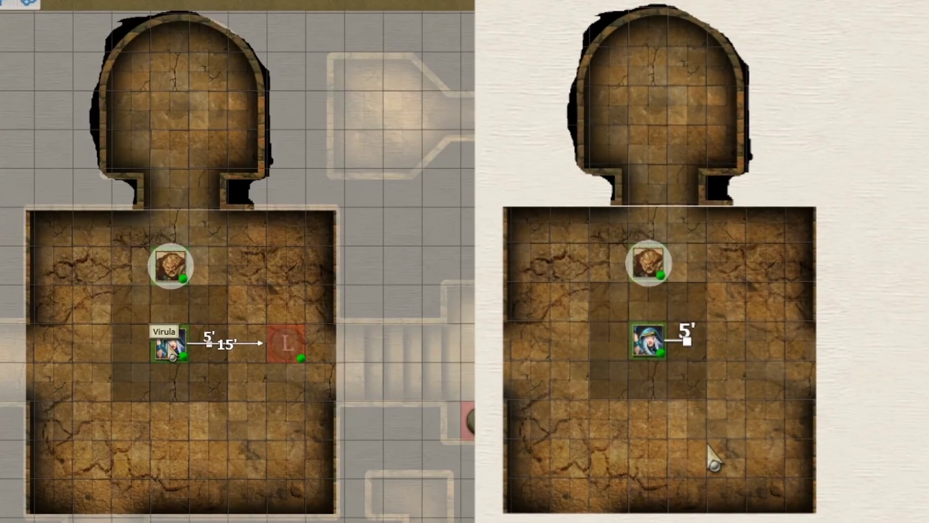
left_click(168, 350)
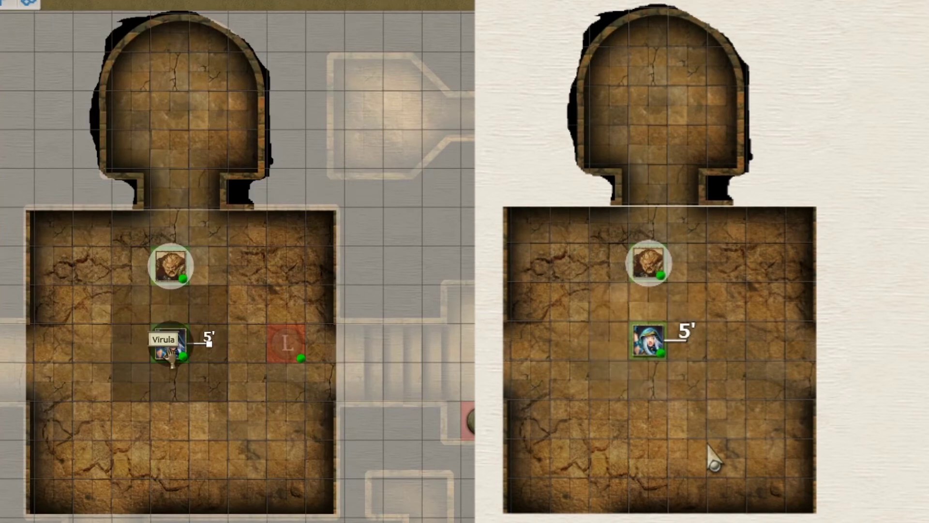
right_click(172, 357)
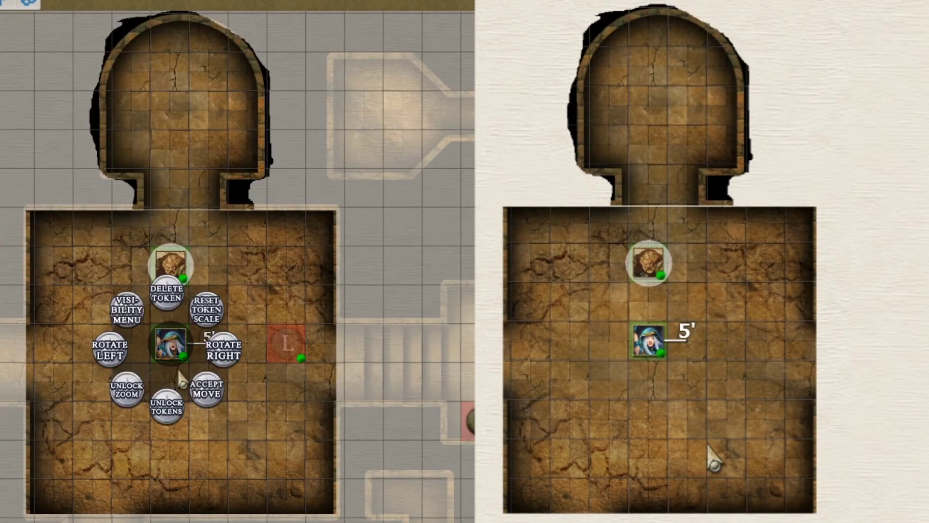
left_click(208, 387)
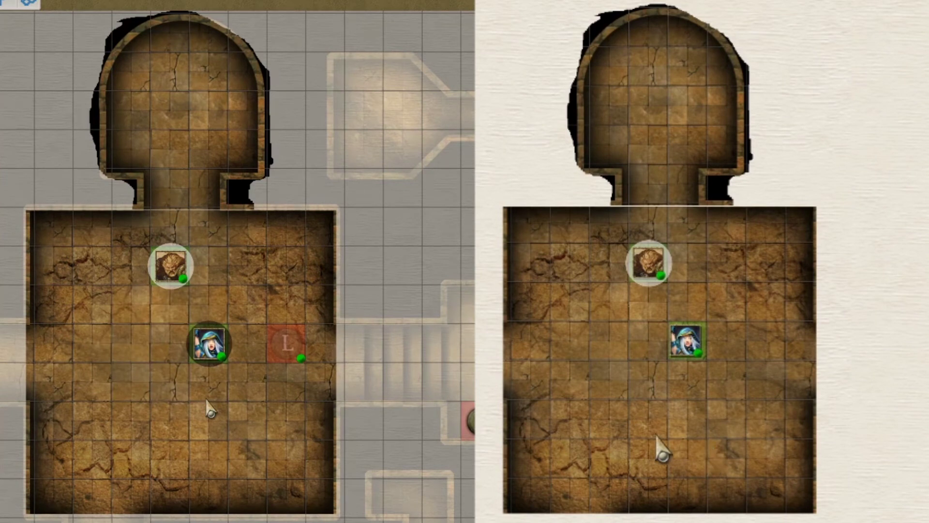
Step: Plot a 45' multi-segment path for the same player character to the room's southwest in the player view and accept the move as GM
left_click_drag(687, 358, 738, 354)
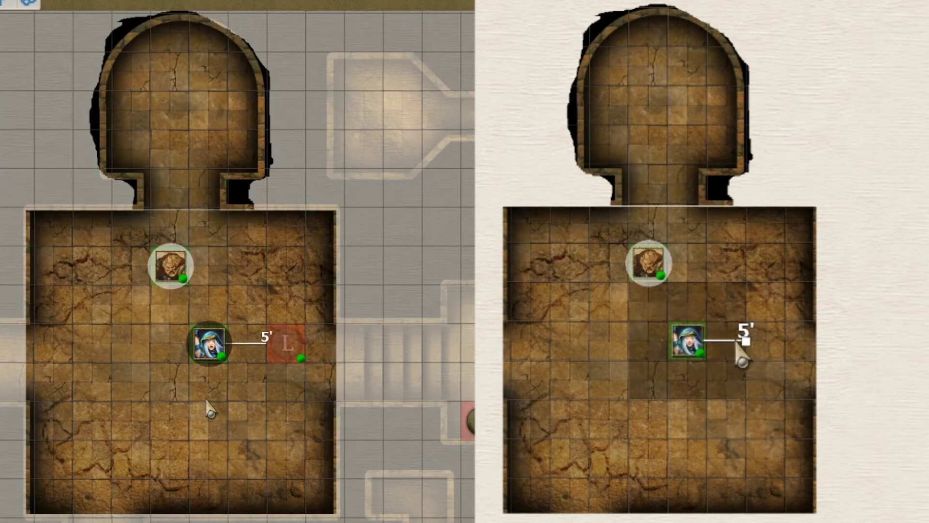
left_click_drag(747, 349, 589, 395)
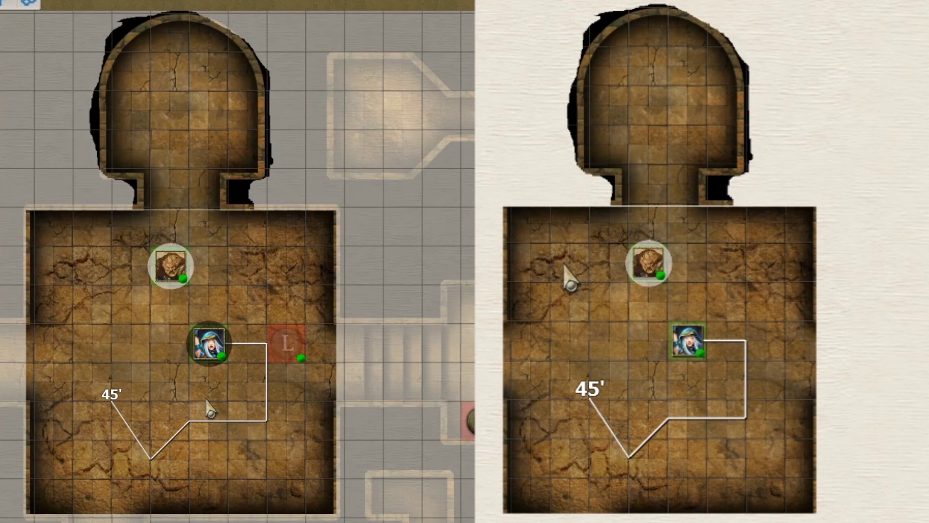
left_click(111, 401)
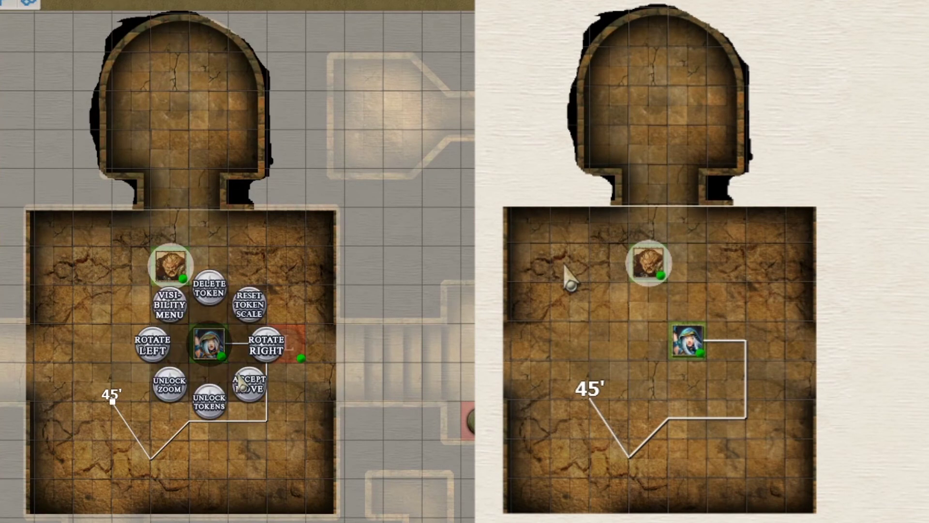
left_click(239, 380)
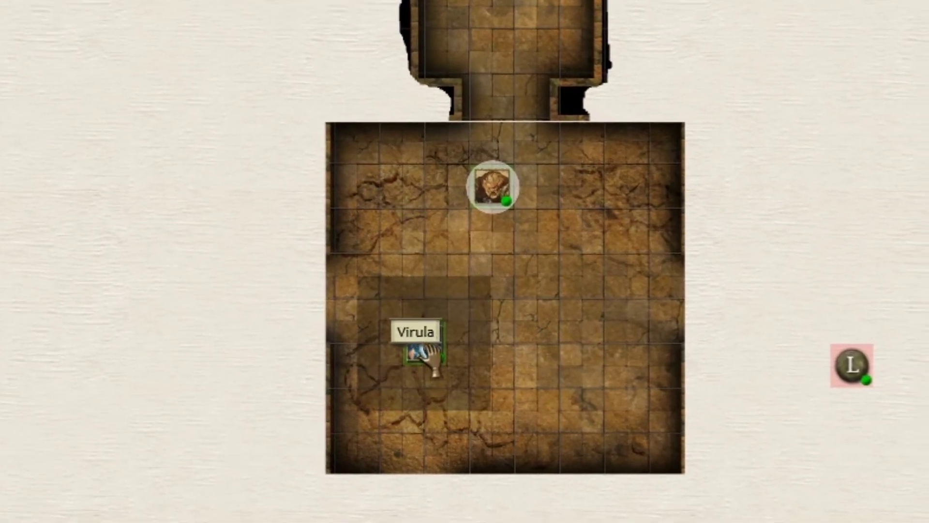
Step: Plot a 20' move east-northeast for the same player character in the player view and cancel it
left_click_drag(426, 355, 582, 301)
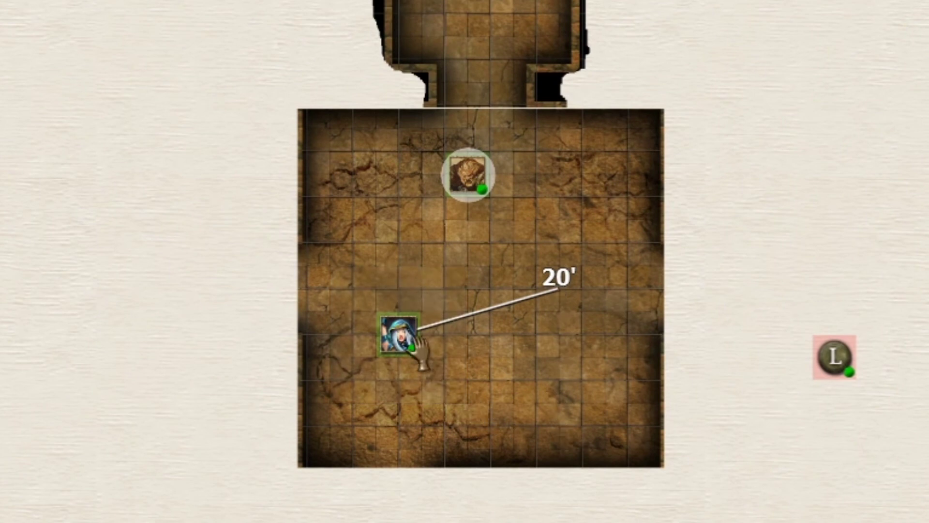
left_click(554, 293)
left_click(400, 345)
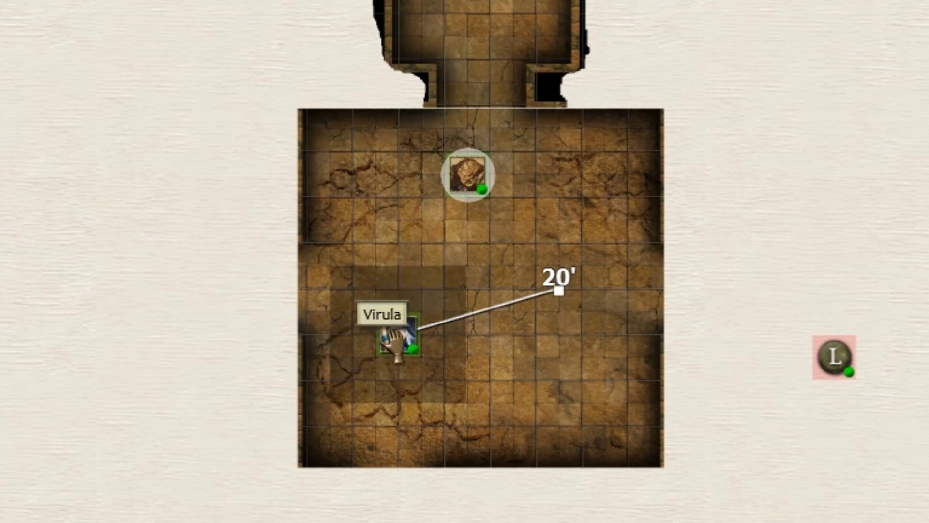
mouse_move(397, 342)
left_mouse_down()
mouse_move(399, 326)
mouse_move(401, 341)
left_mouse_up()
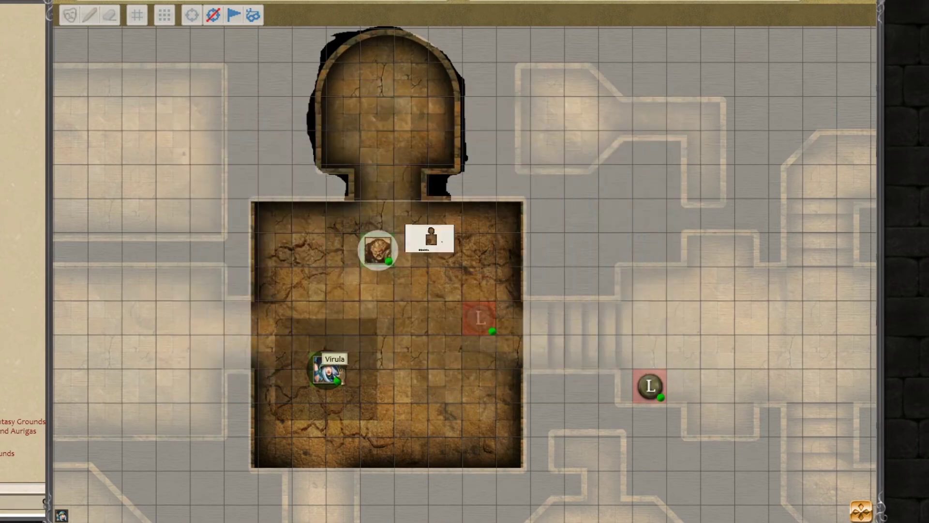
Step: Unlock token movement on the map as GM and inspect the southern player character's token in the player view
right_click(340, 374)
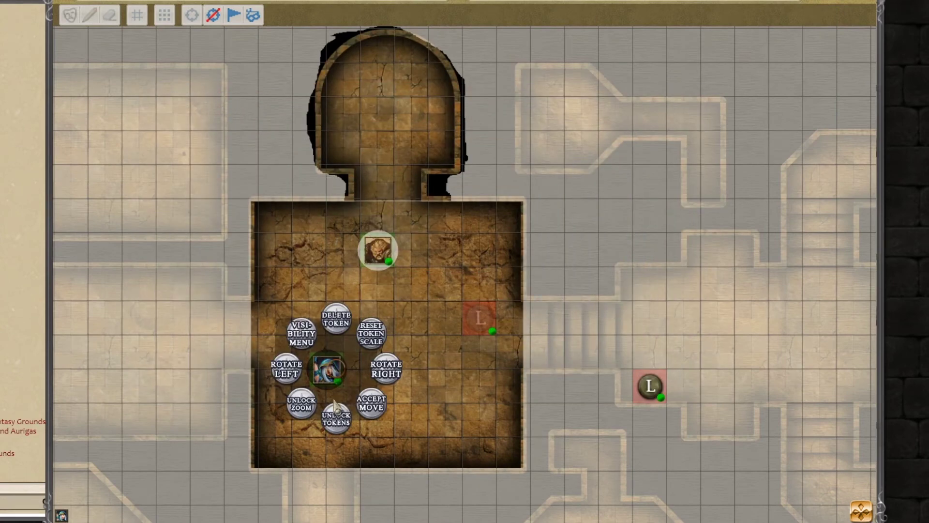
left_click(336, 415)
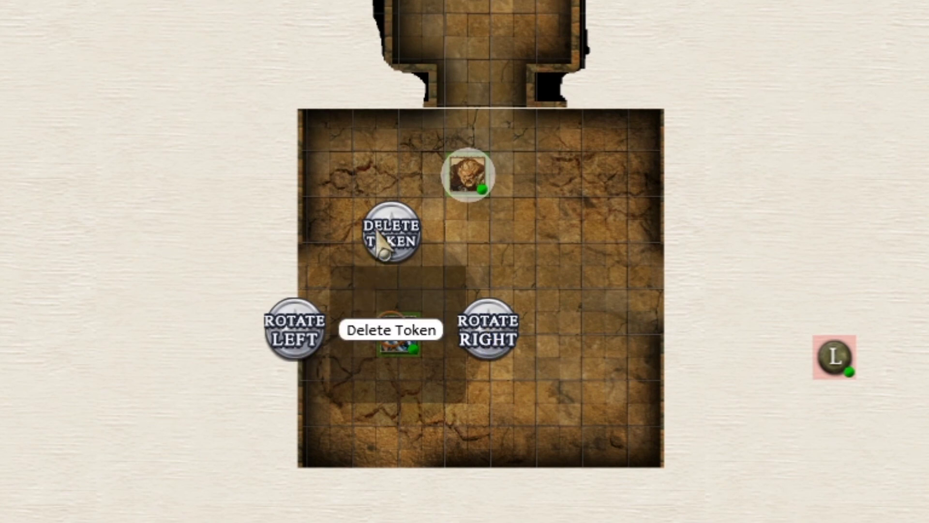
left_click(473, 187)
left_click(471, 179)
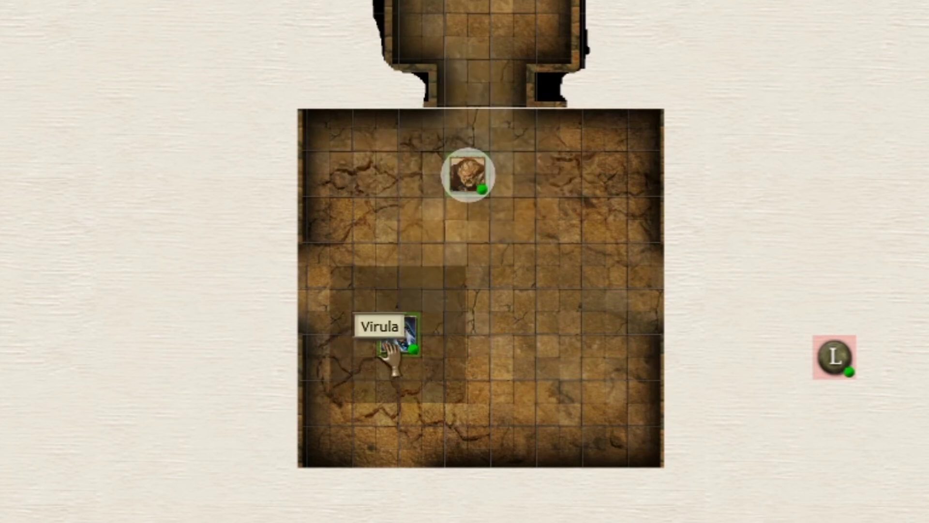
scroll(387, 346, "down", 2)
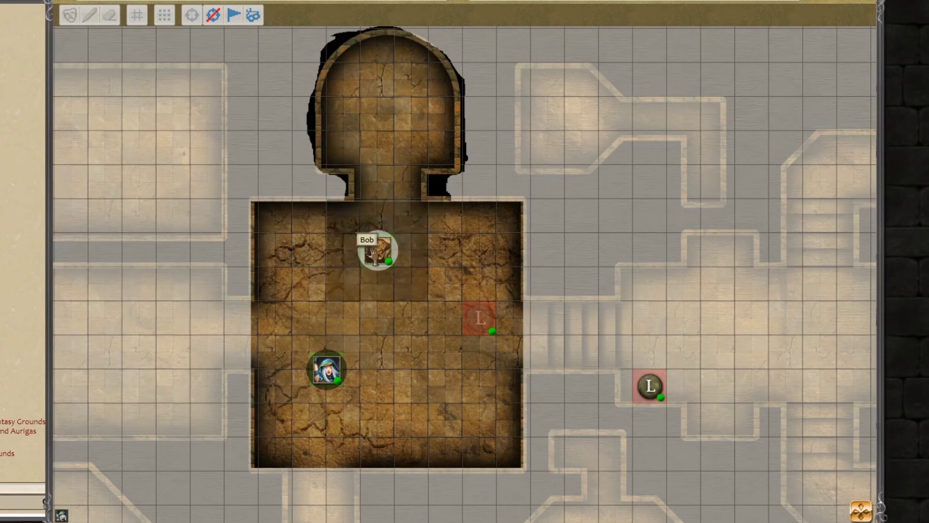
Step: Target the southern player character and the Llama Leader from the northern player character, and remove the southern character from the targets
left_click(374, 254)
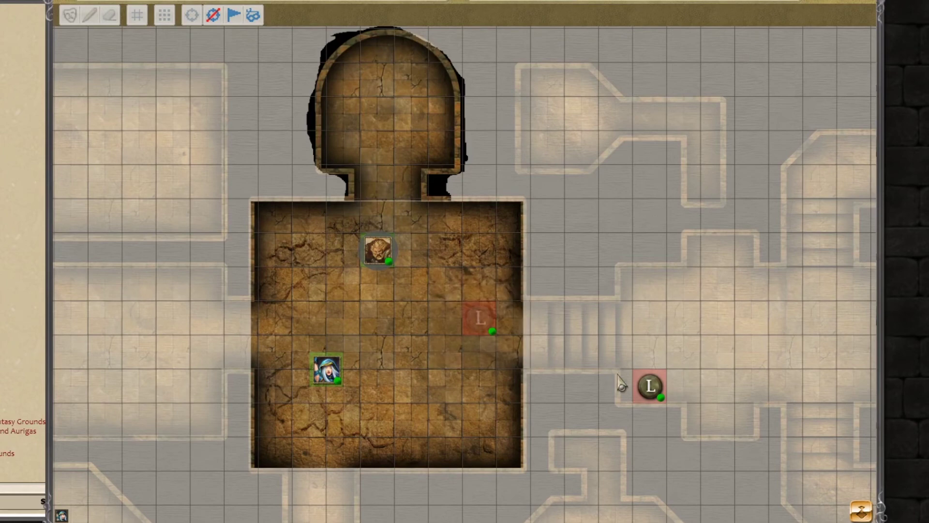
left_click(326, 369, "ctrl")
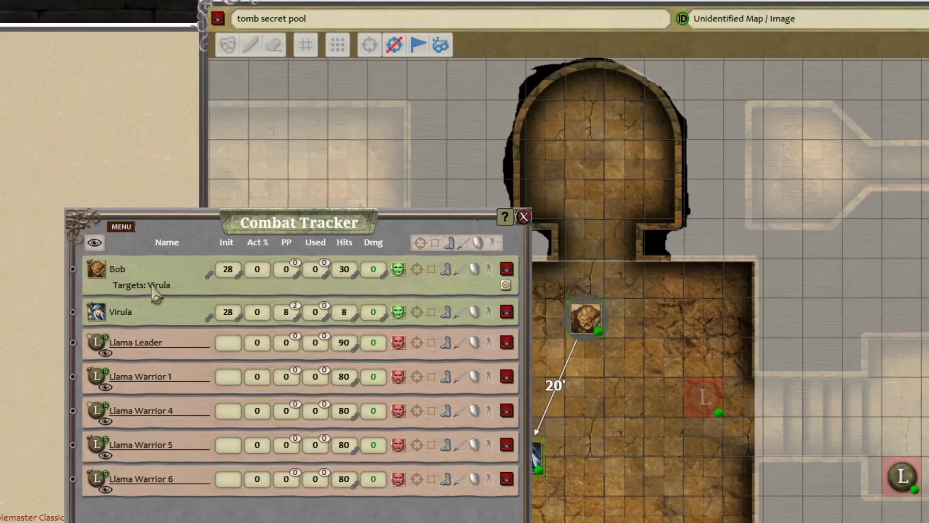
left_click(695, 407, "ctrl")
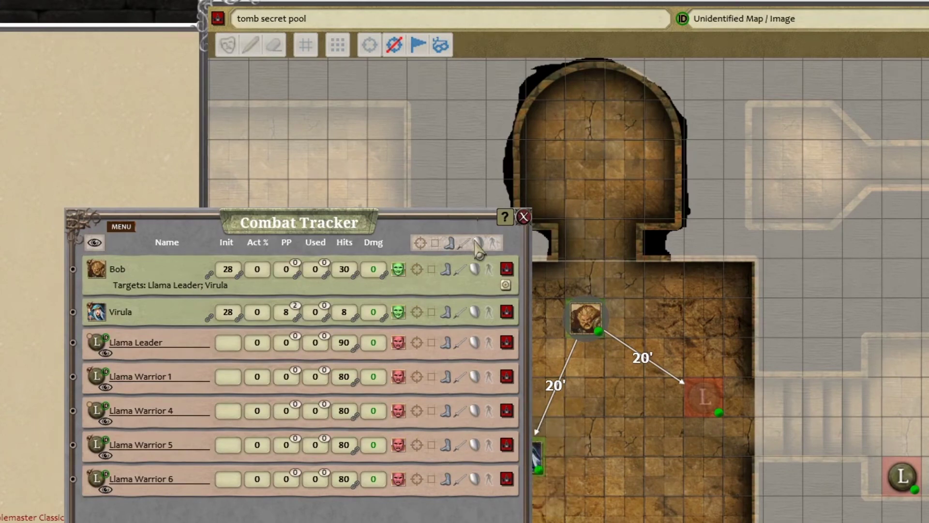
left_click_drag(465, 227, 403, 211)
left_click(527, 452, "ctrl")
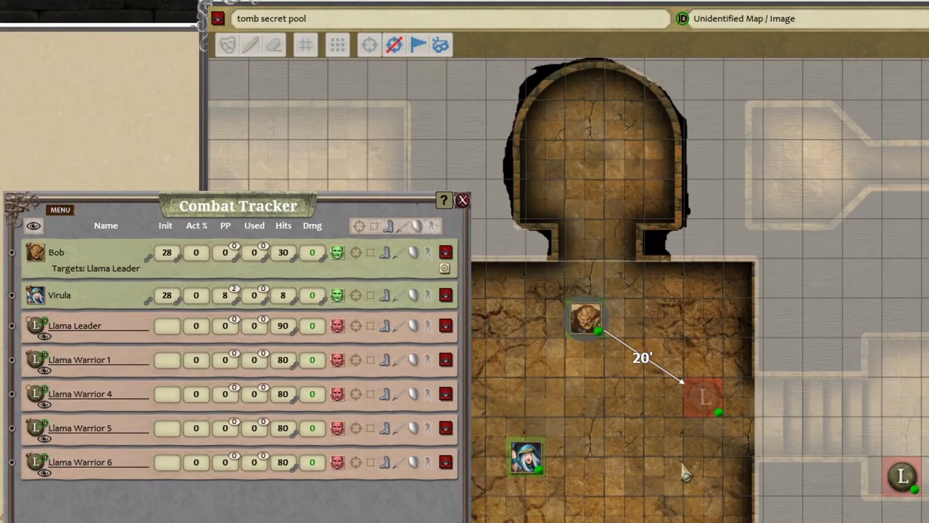
Step: Try target selection on the map, and switch to the token selection mode to select only the northern player character
left_click(367, 51)
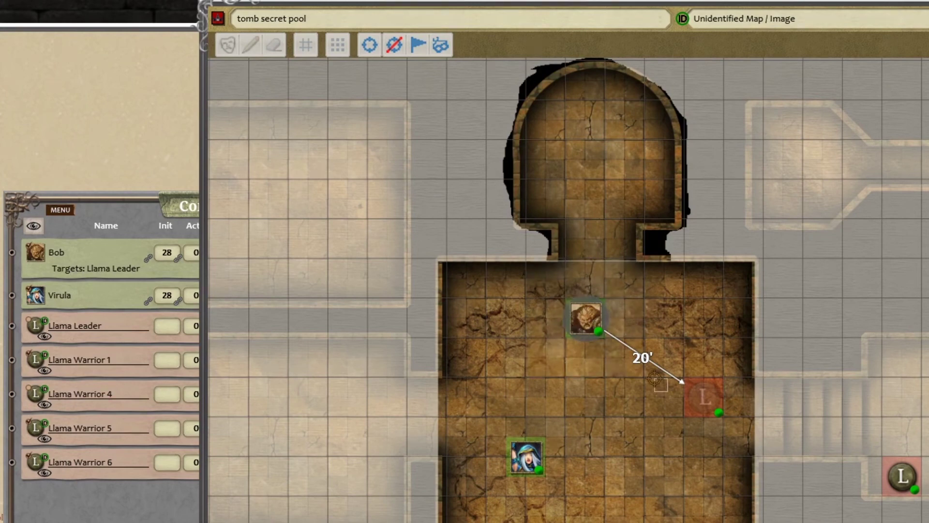
left_click(545, 454)
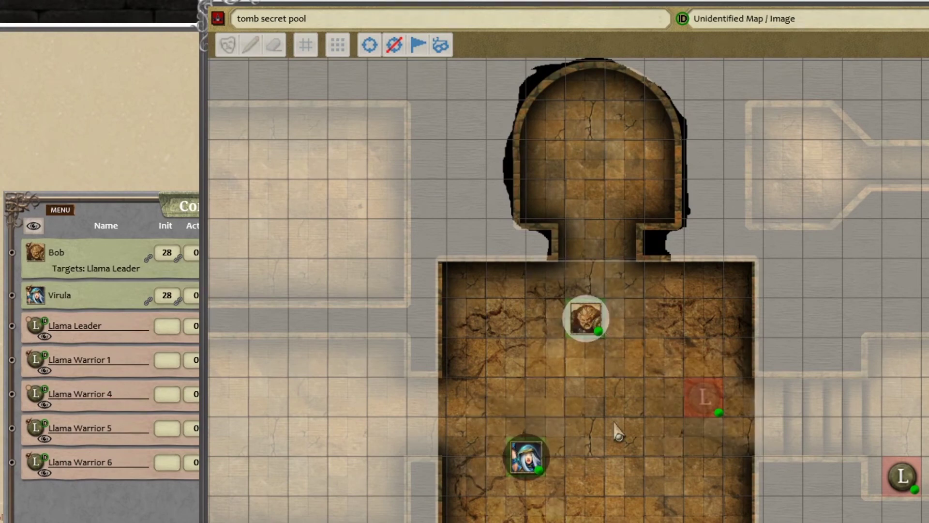
right_click(554, 374)
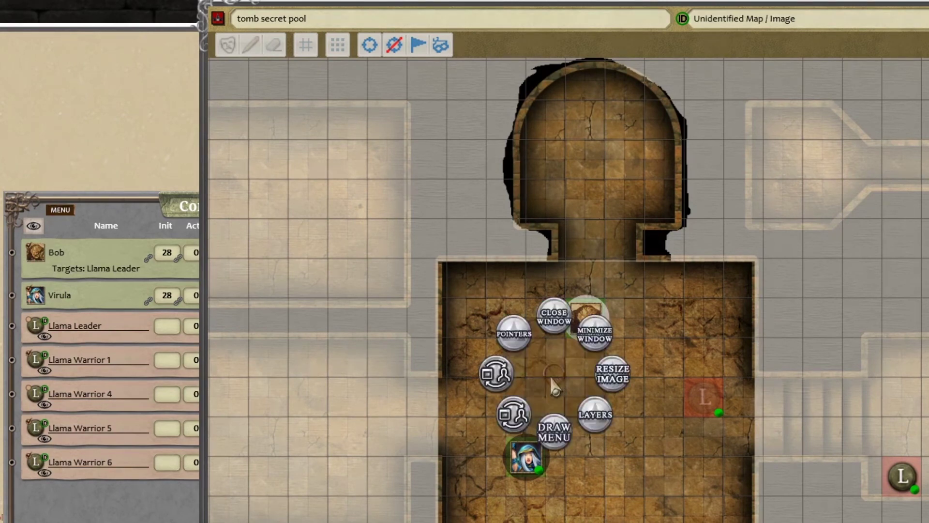
left_click(514, 415)
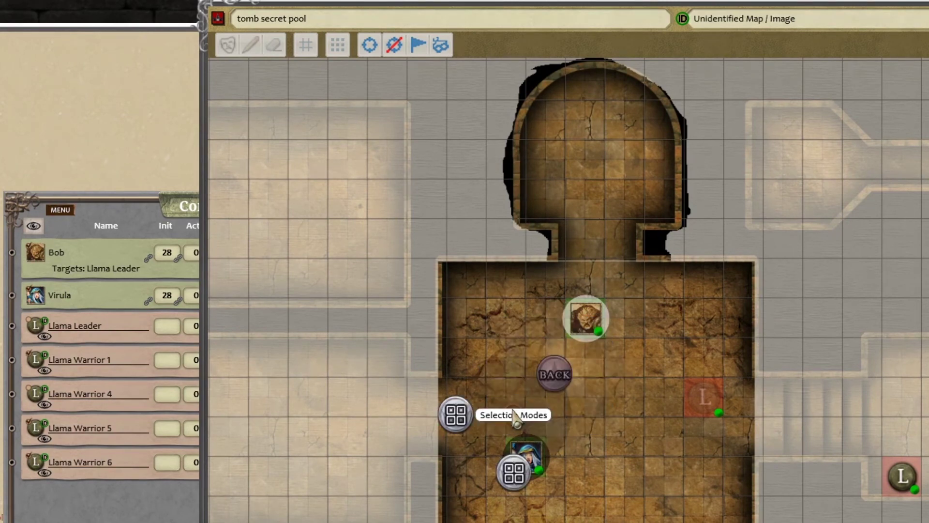
left_click(457, 415)
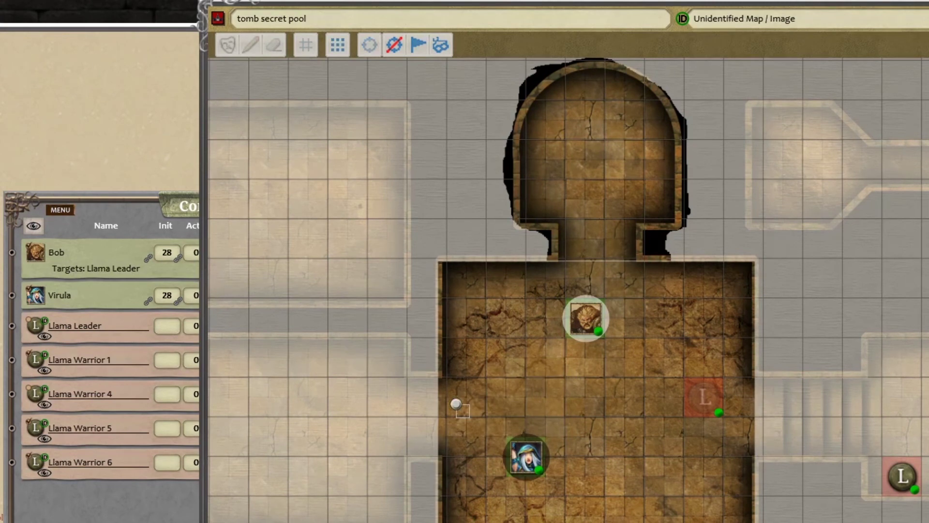
mouse_move(586, 334)
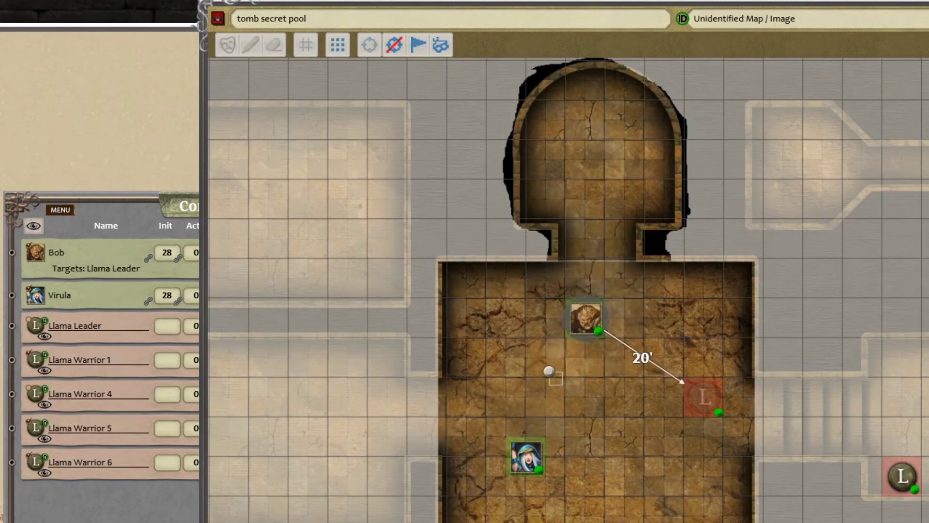
Step: Choose the other token selection mode and select the northern player character together with the Llama Leader
right_click(537, 380)
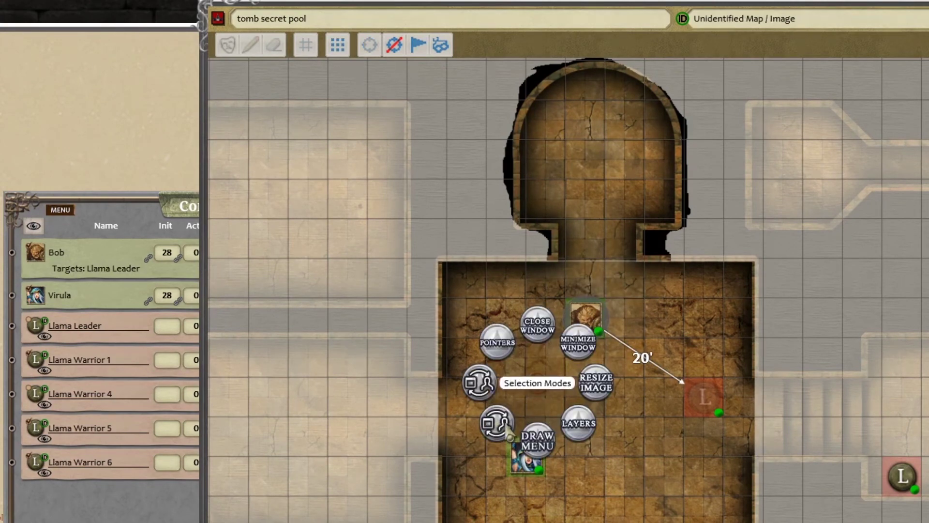
left_click(496, 422)
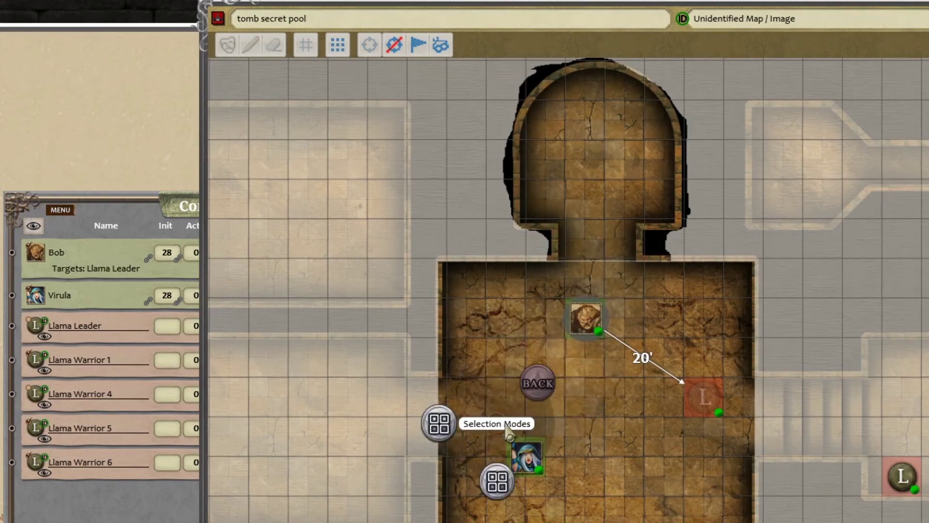
left_click(496, 479)
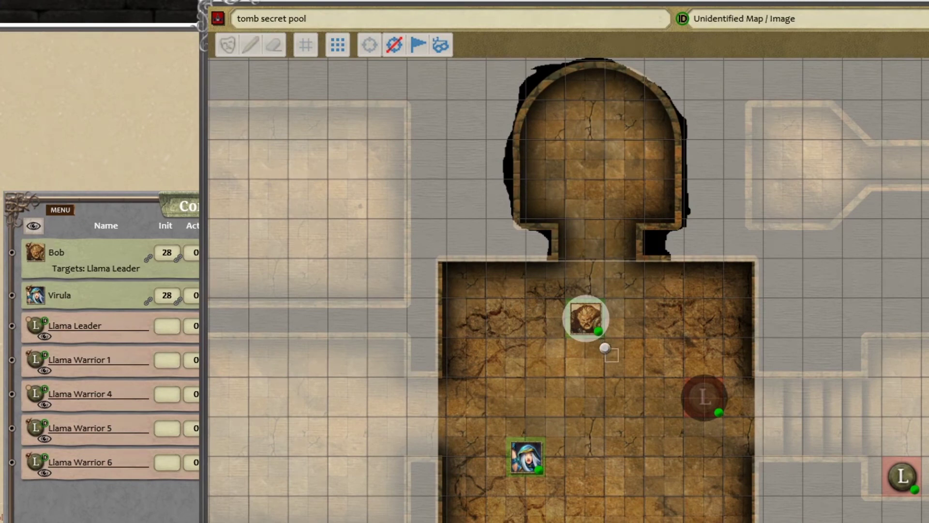
Step: Zoom in on the tokens in the central room and synch the client view to the GM's view
right_click(612, 385)
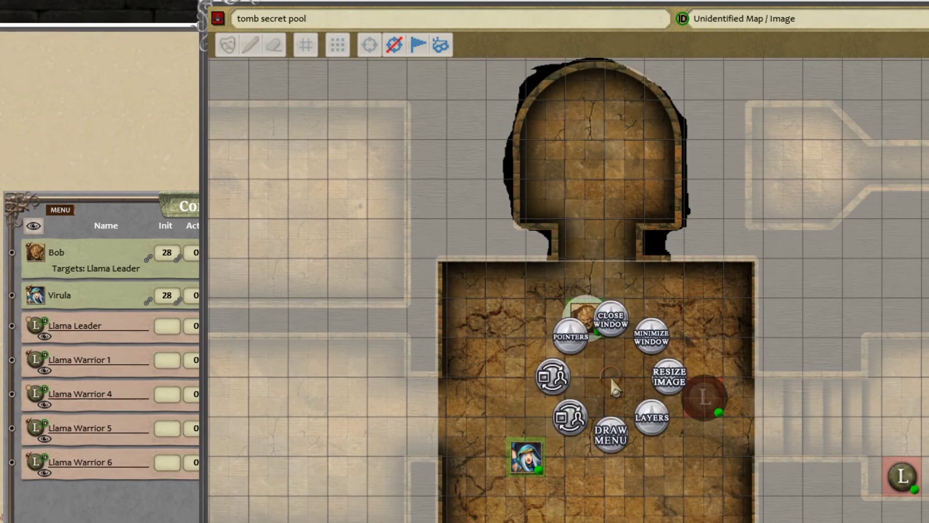
left_click(554, 379)
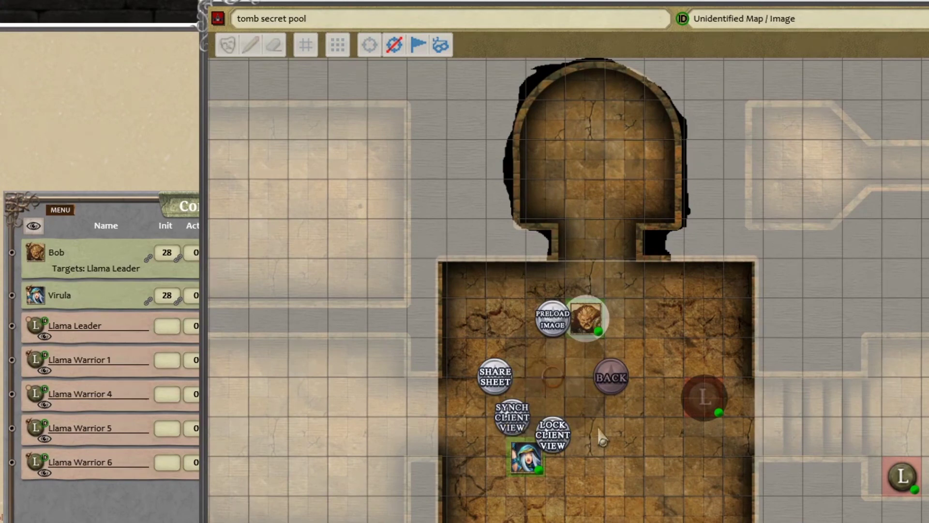
scroll(699, 450, "up", 3)
scroll(696, 443, "up", 1)
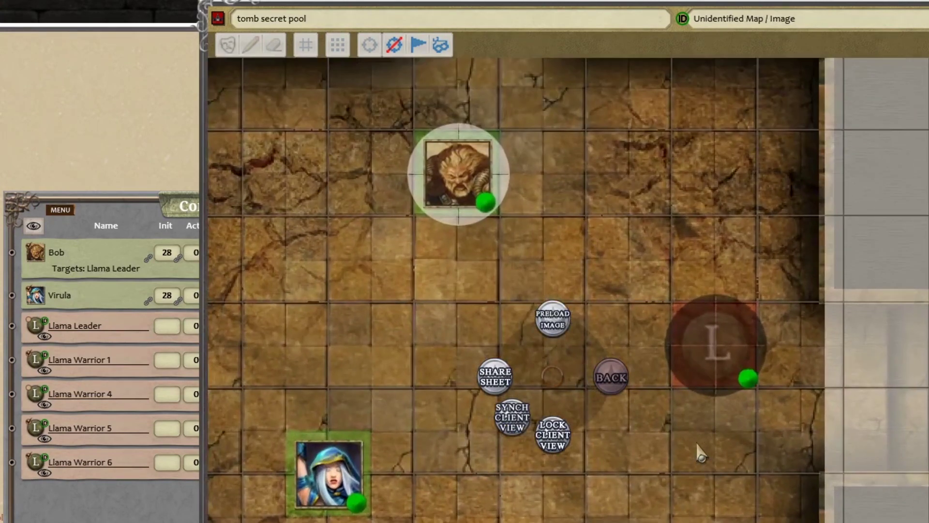
left_click(513, 421)
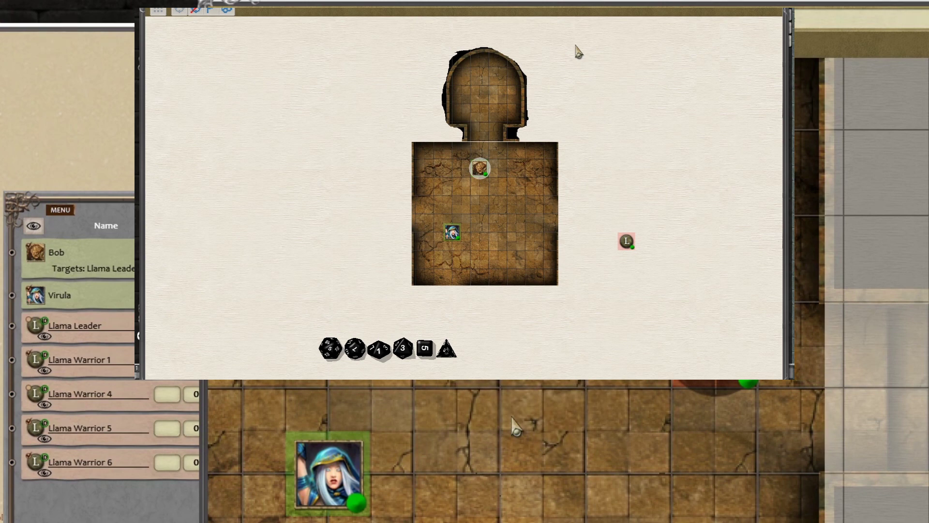
right_click(511, 417)
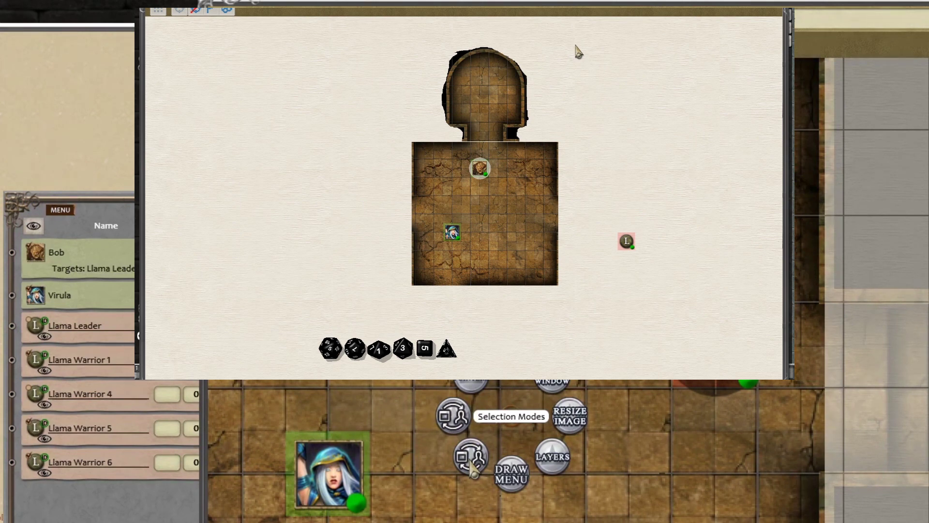
right_click(418, 374)
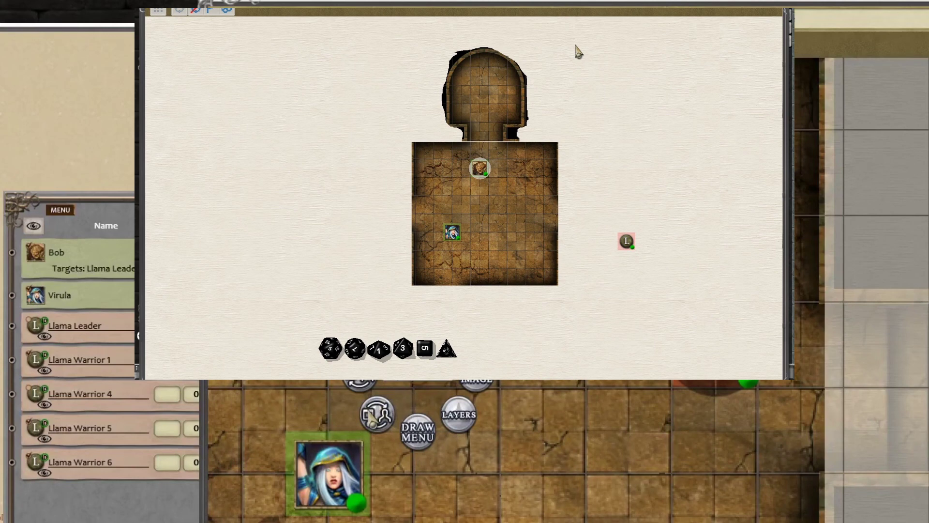
left_click(359, 379)
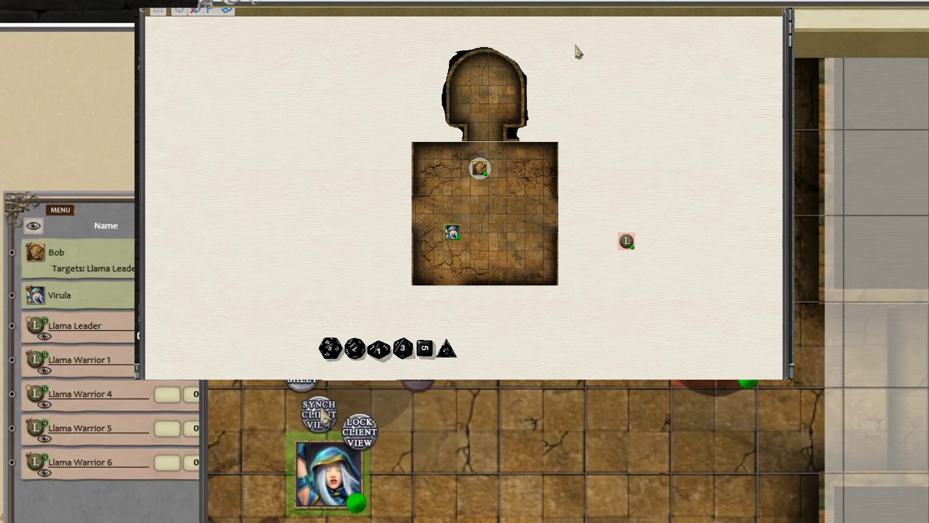
left_click(324, 415)
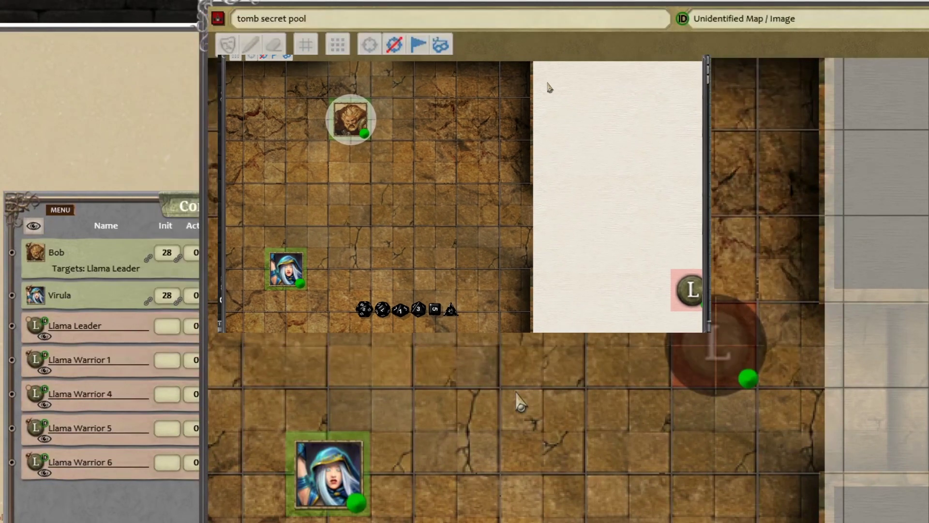
Step: Lock the client view to the GM's current map area and pan the map in the player view to test the lock
right_click(537, 348)
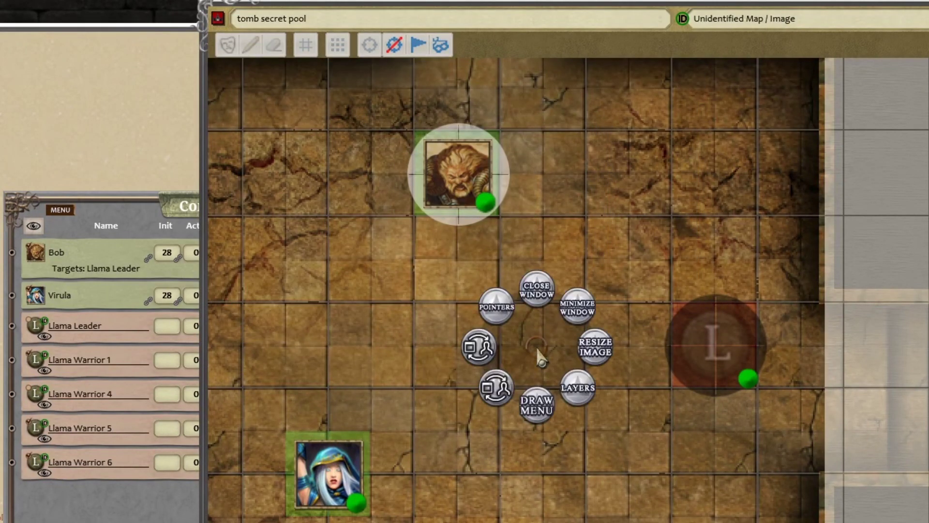
left_click(479, 348)
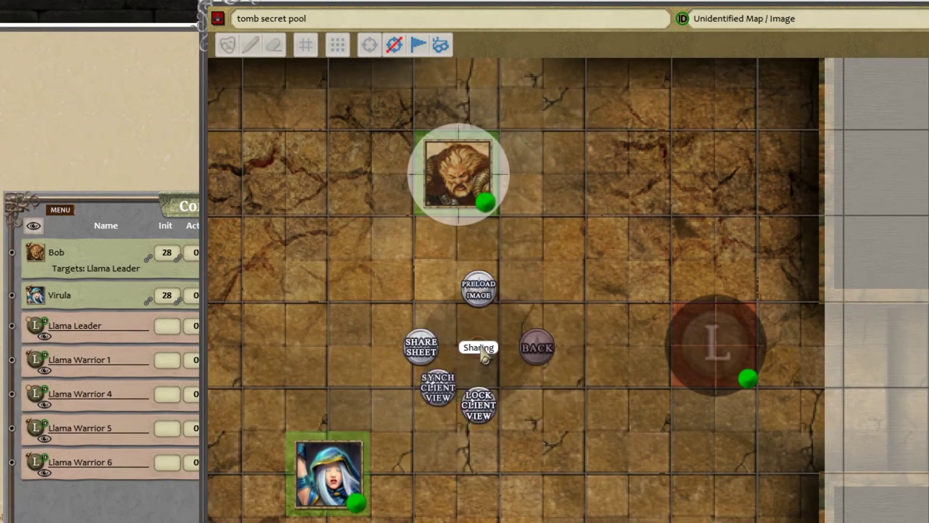
left_click(479, 404)
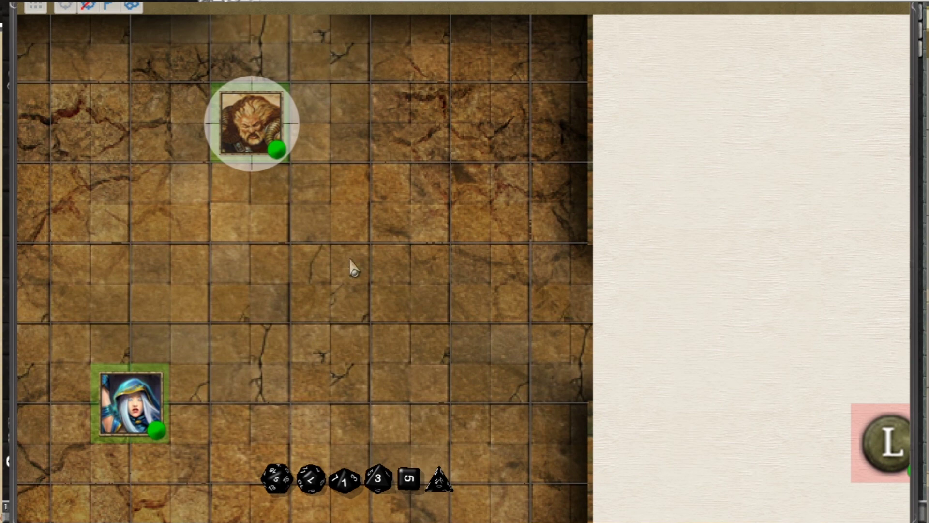
left_click_drag(353, 265, 406, 193)
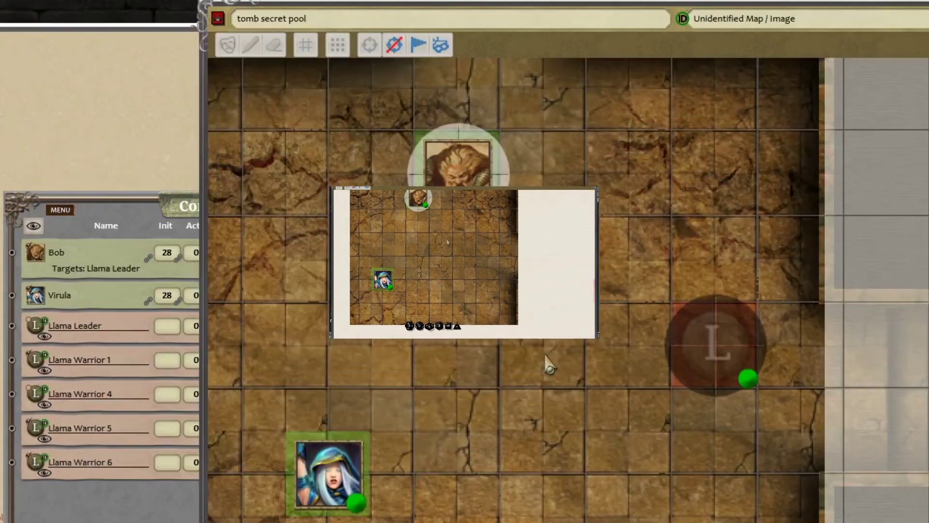
Step: Unlock the client view for the map
right_click(544, 352)
left_click(501, 359)
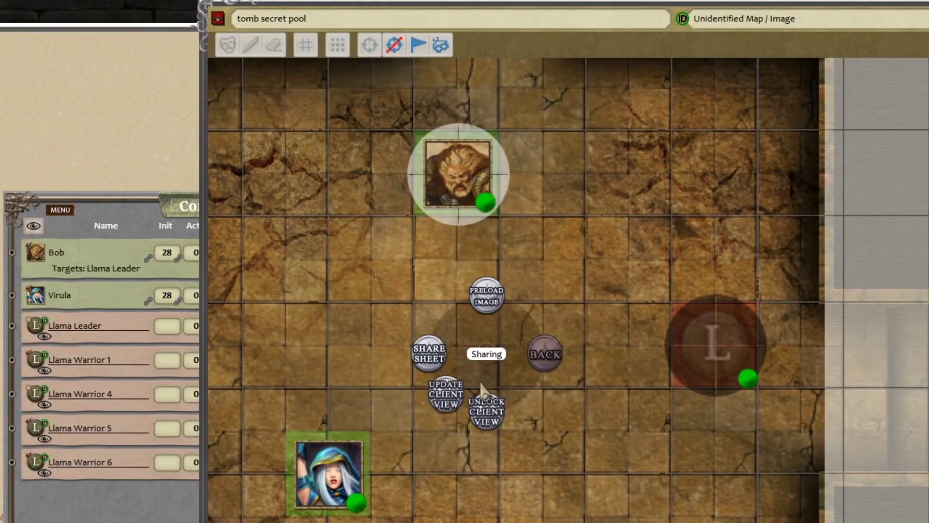
left_click(486, 417)
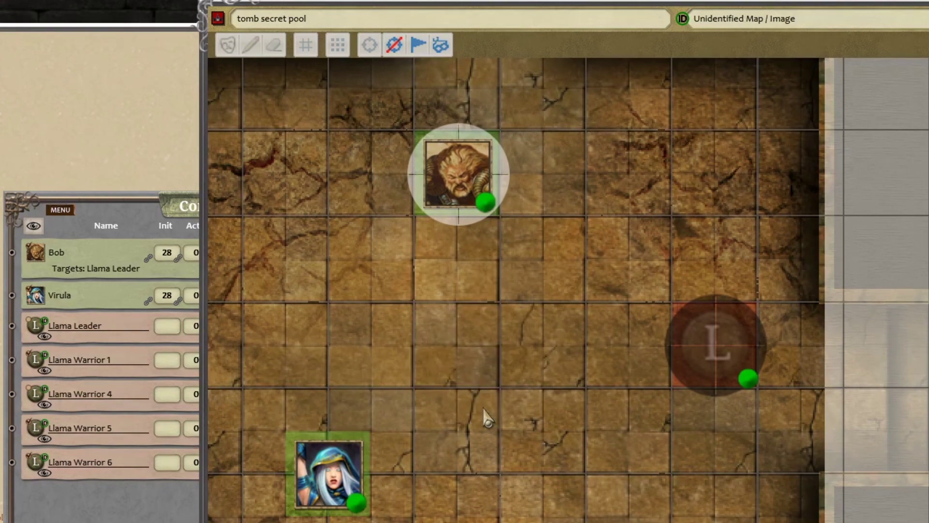